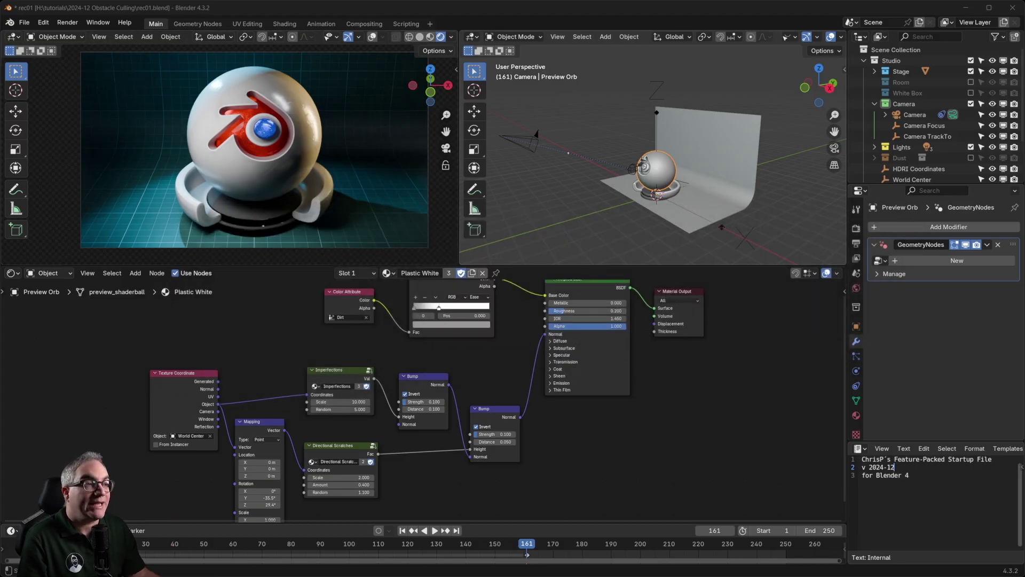
Step: Select the Seamless backdrop and show its Frustum Culling Example geometry nodes modifier in the viewports
click(740, 180)
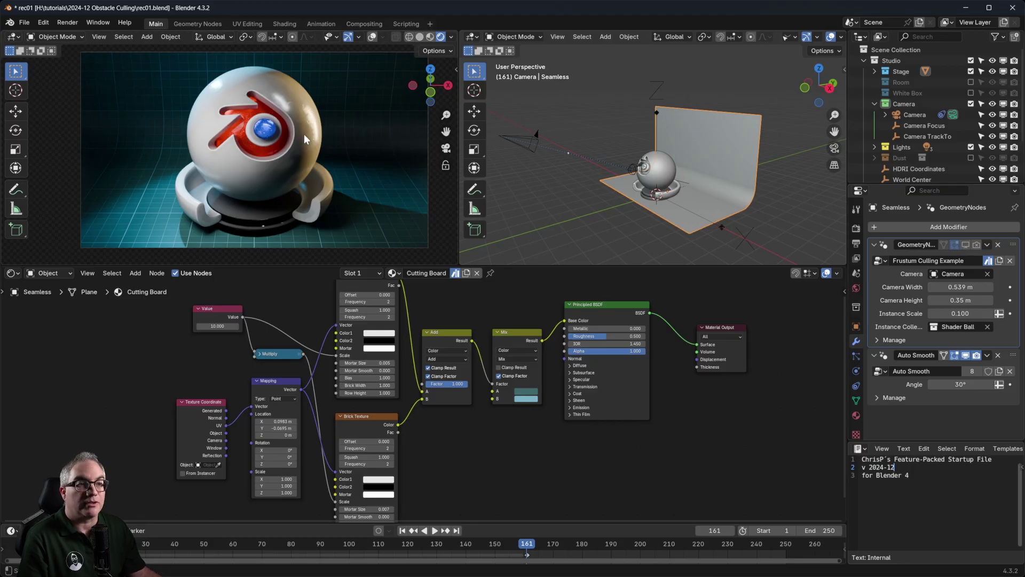
mouse_move(383, 176)
shift+middle_down()
mouse_move(380, 184)
mouse_move(373, 174)
shift+middle_up()
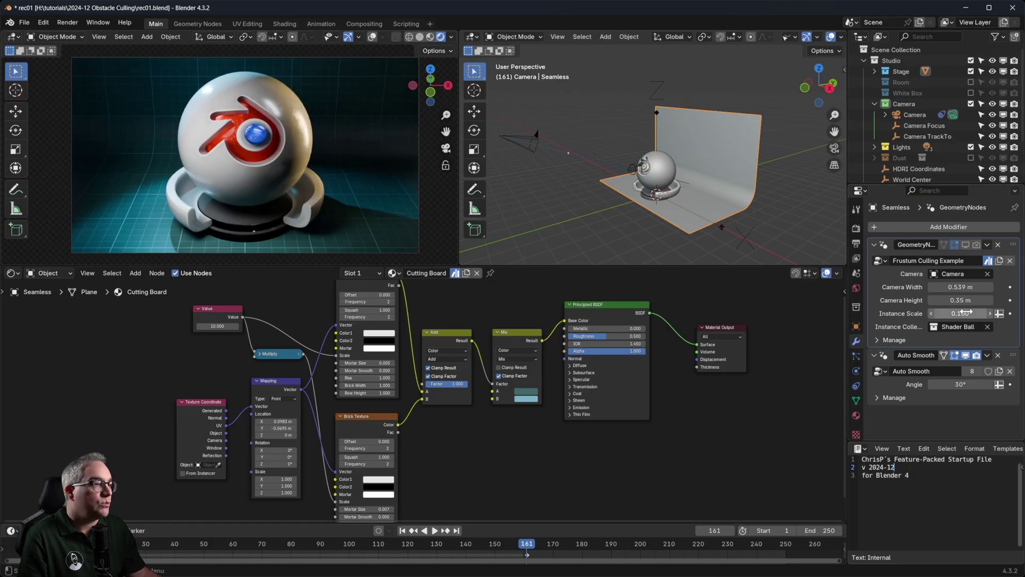
click(966, 244)
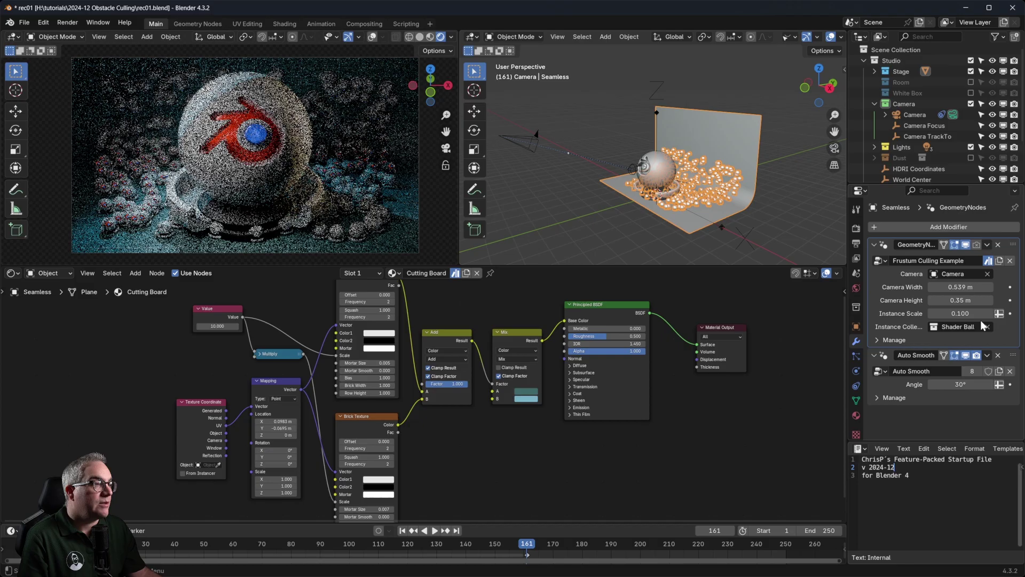
Step: Examine the shader balls scattered over the backdrop around the preview orb, in both the camera view and the scene view
scroll(727, 204, up, 4)
middle_drag(724, 206, 701, 163)
scroll(747, 191, down, 2)
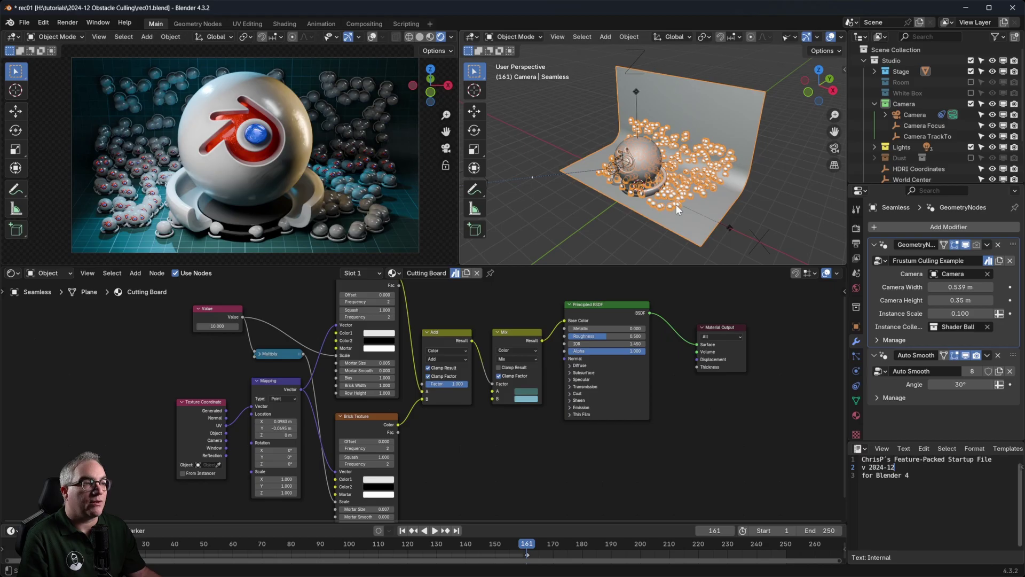
scroll(676, 205, up, 2)
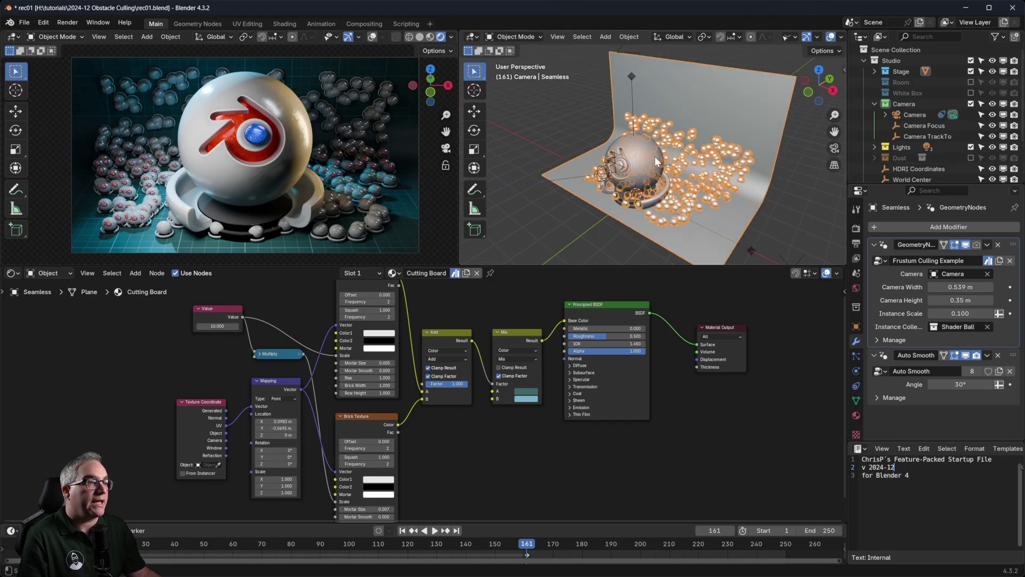
scroll(288, 230, up, 3)
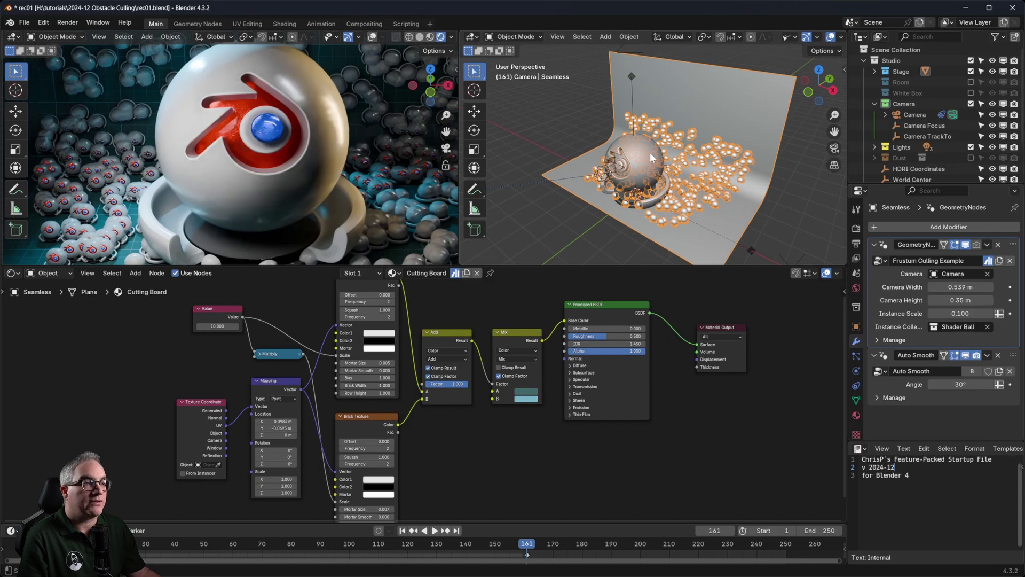
scroll(630, 173, up, 5)
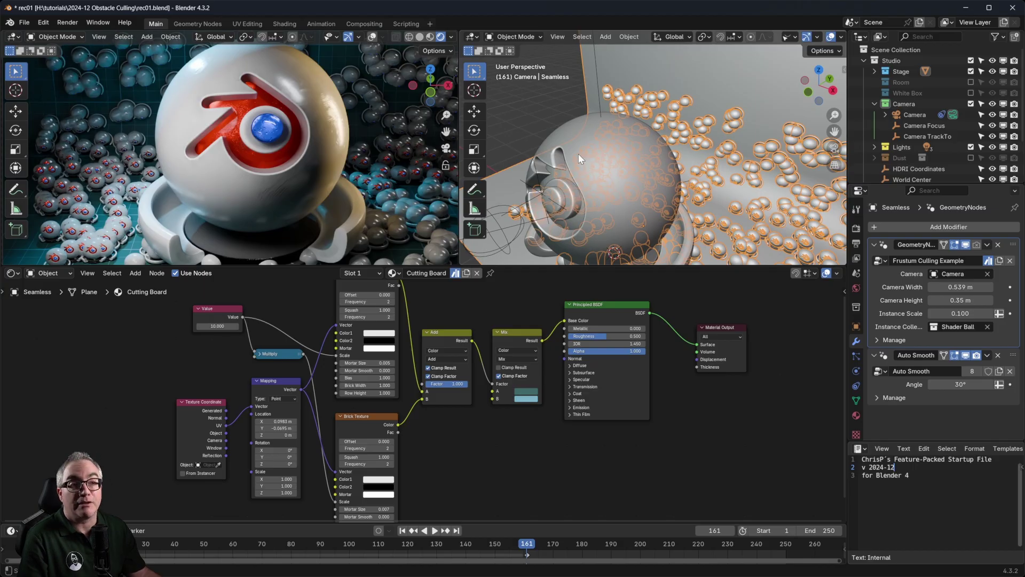
scroll(642, 175, down, 6)
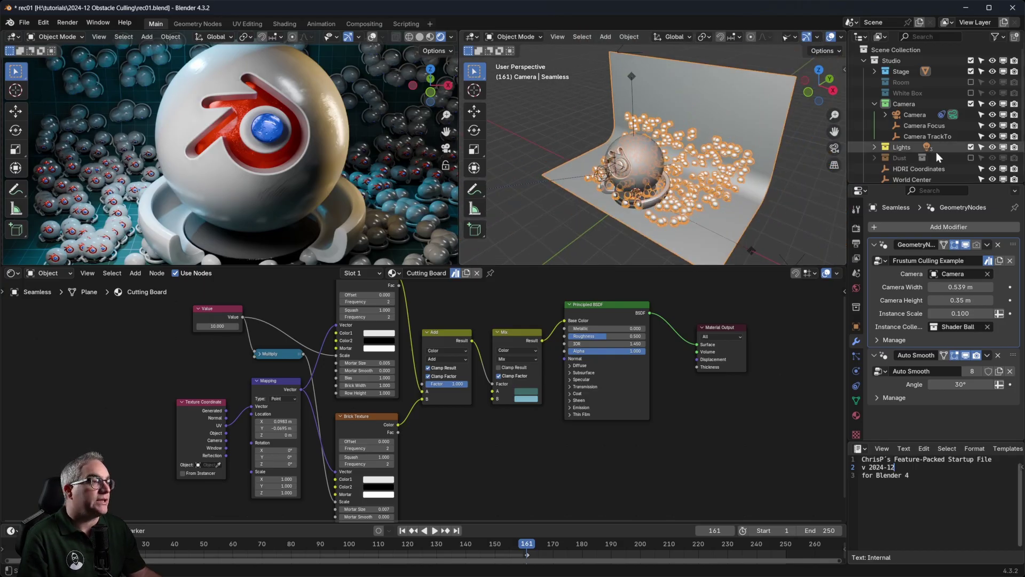
Step: Exclude the Shader Ball collection from the view layer to hide the large preview orb
scroll(936, 154, down, 2)
click(971, 139)
click(971, 139)
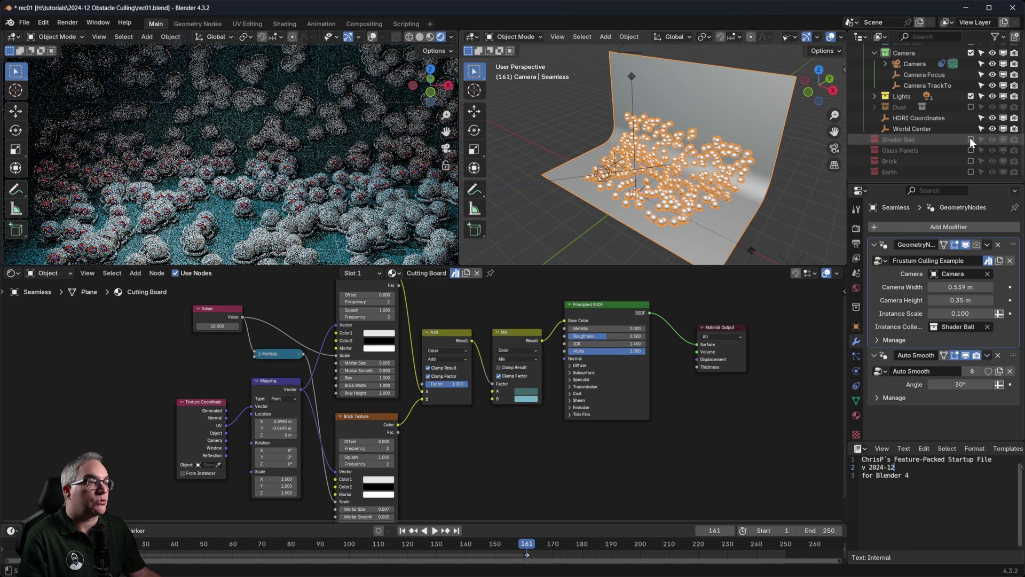
scroll(286, 211, down, 3)
scroll(286, 211, up, 2)
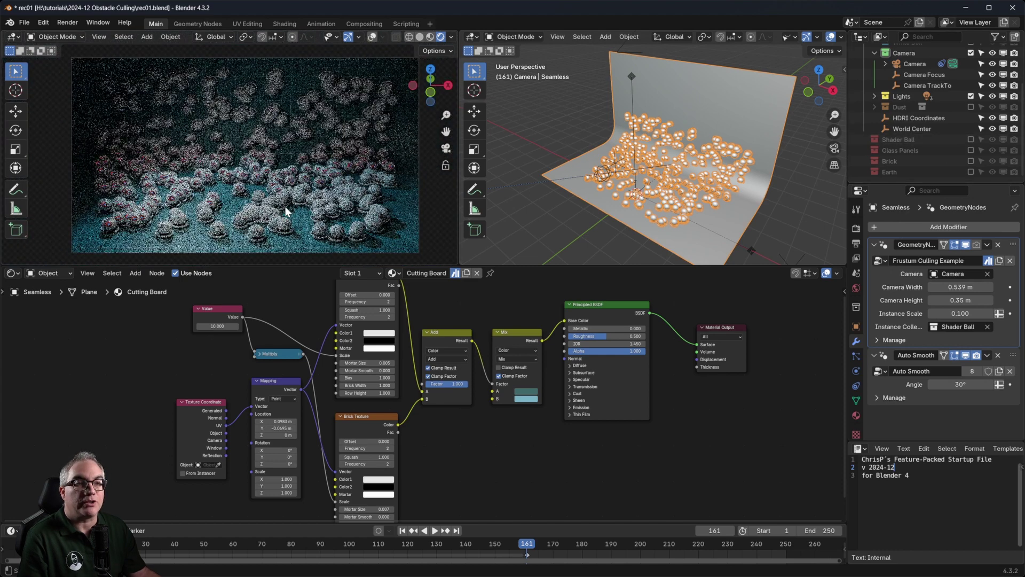
Step: Switch the camera viewport to Material Preview shading and compare the scattered instances with the camera's field of view
click(431, 36)
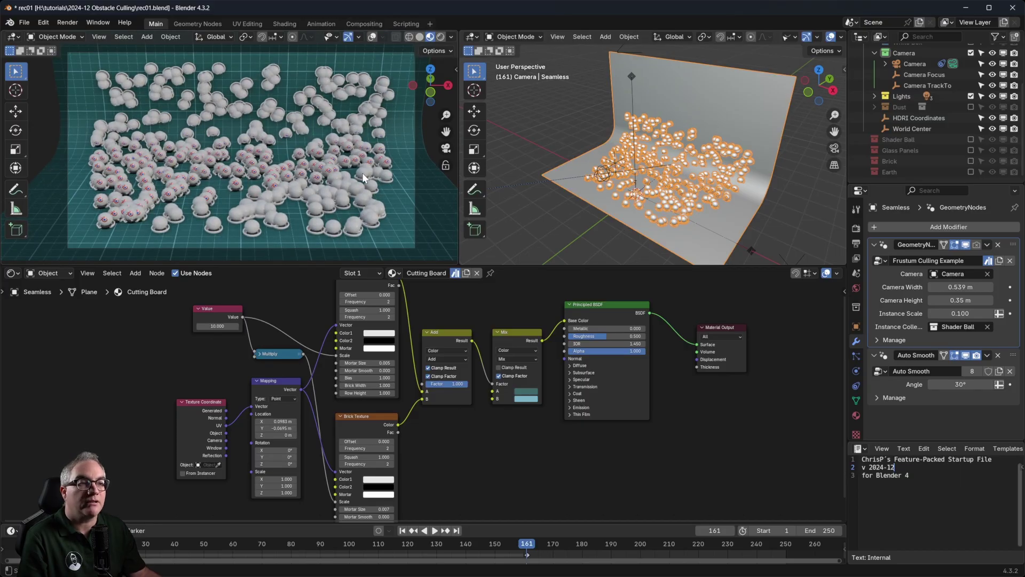
middle_drag(704, 222, 750, 221)
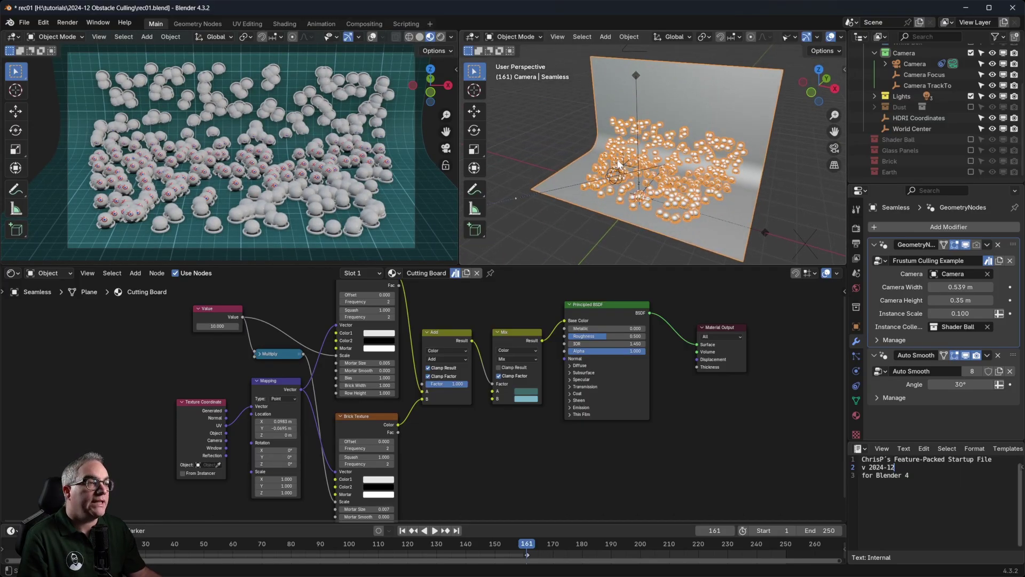
scroll(619, 163, down, 3)
middle_drag(662, 170, 648, 167)
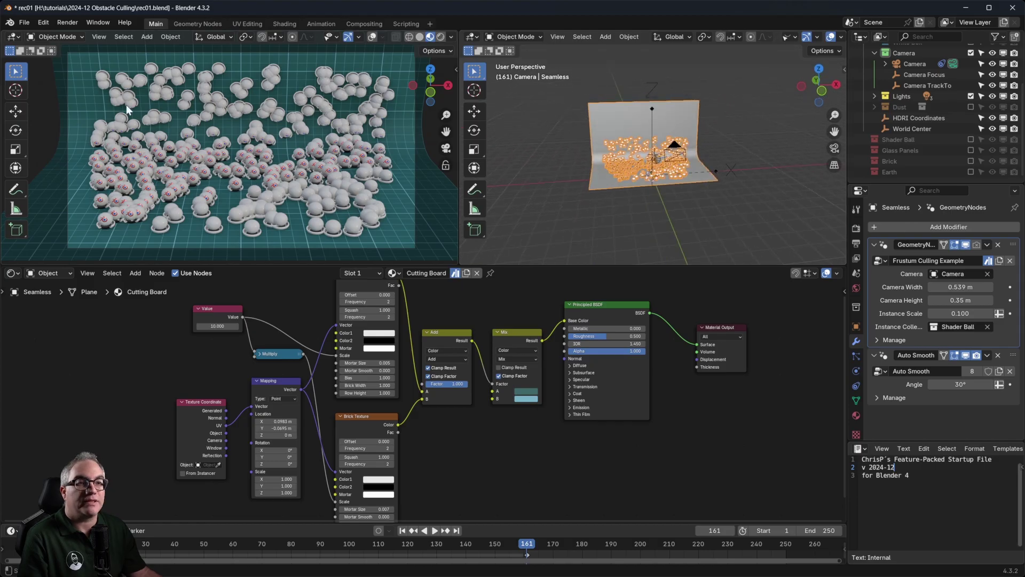
scroll(656, 179, up, 3)
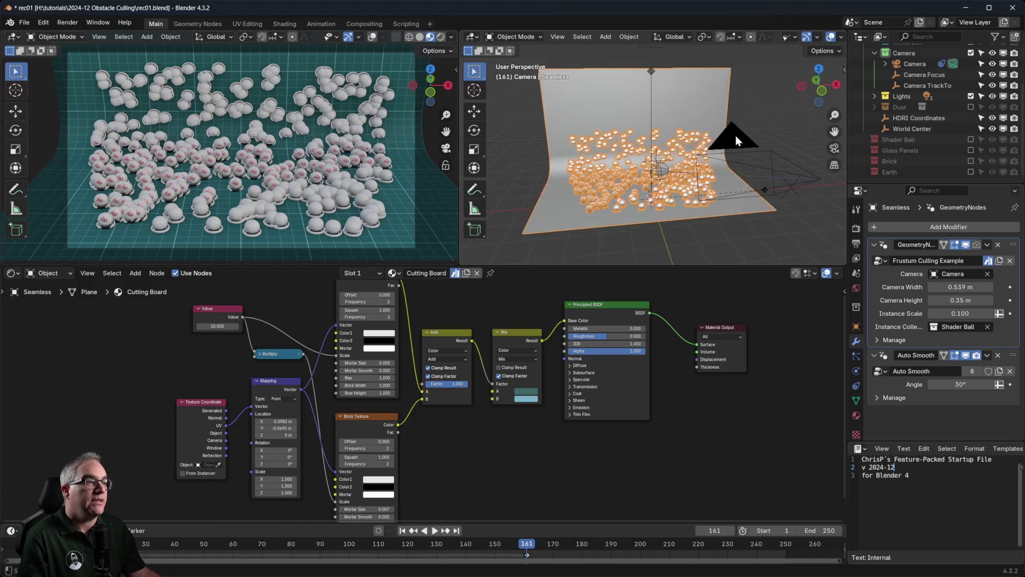
click(767, 170)
click(671, 89)
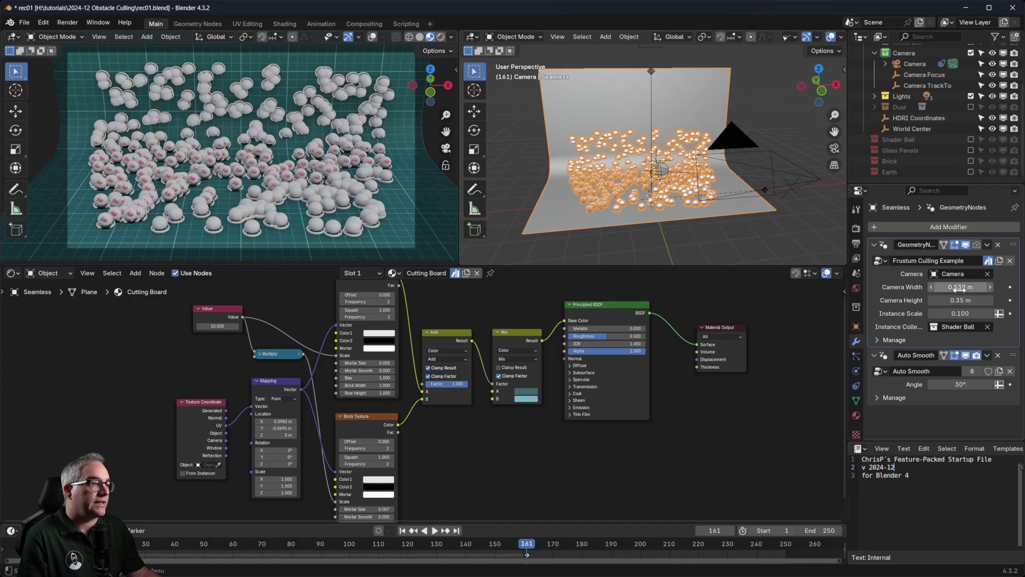
Step: Try a Camera Width of 0.672 m in the culling modifier, and settle on Camera Width 0.522 m and Camera Height 0.318 m
drag(960, 287, 1024, 287)
scroll(79, 81, down, 4)
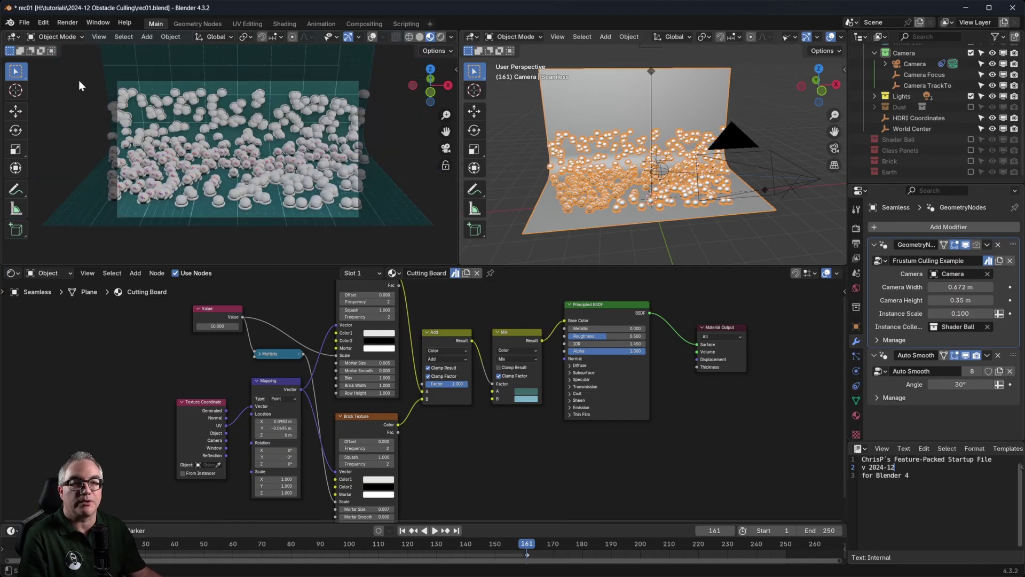
scroll(350, 86, up, 3)
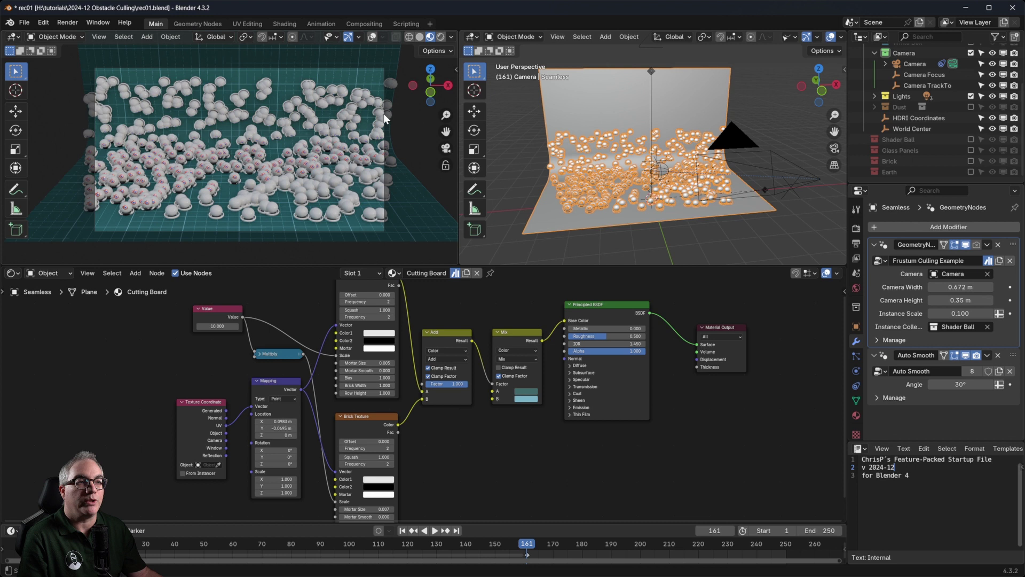
drag(960, 300, 914, 287)
scroll(665, 176, down, 2)
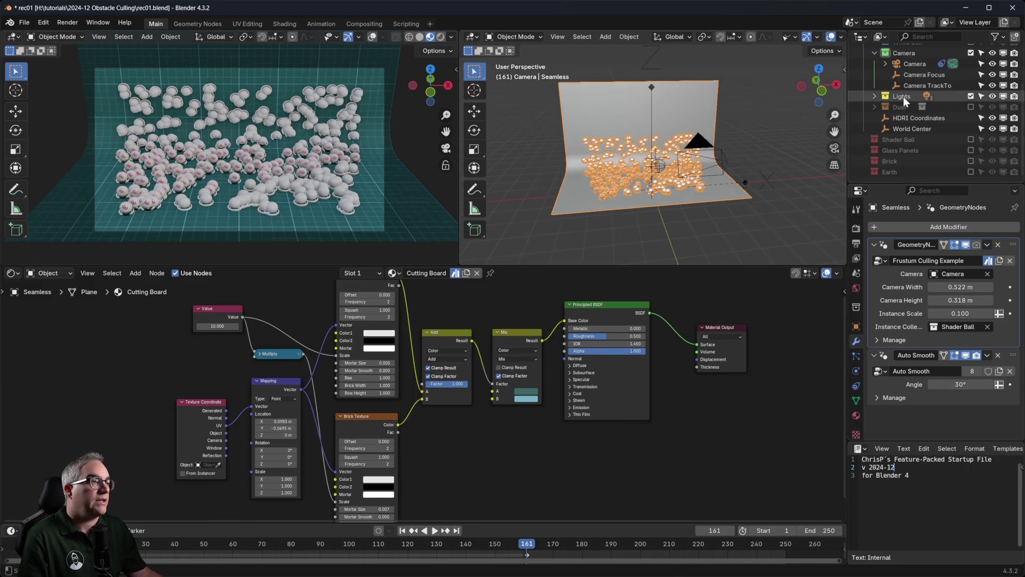
Step: Try moving the Camera TrackTo empty in the top view to test how the culling follows the camera, and cancel the move
click(926, 87)
middle_drag(752, 187, 713, 215)
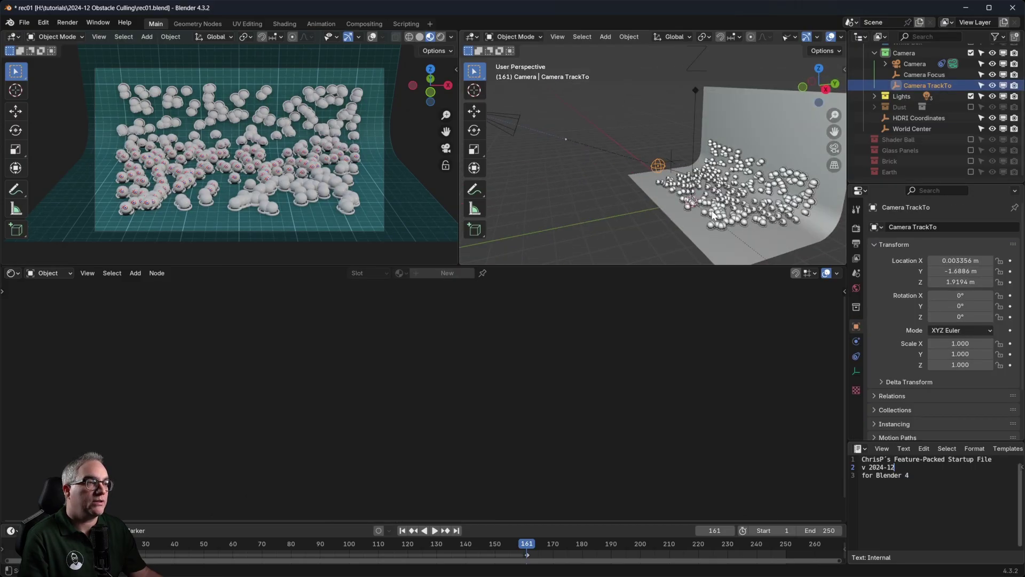
key(KP_7)
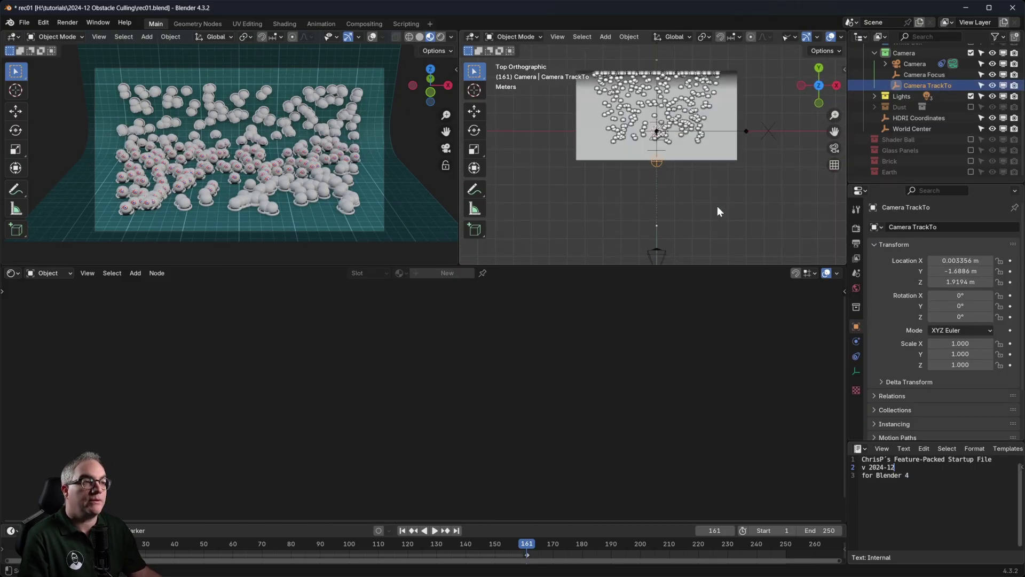
key(g)
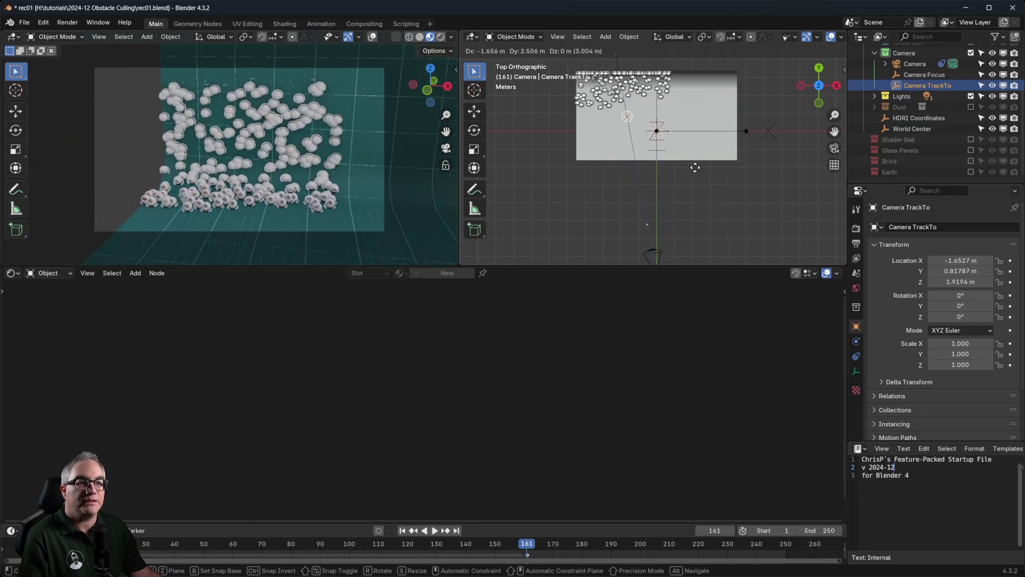
right_click(722, 180)
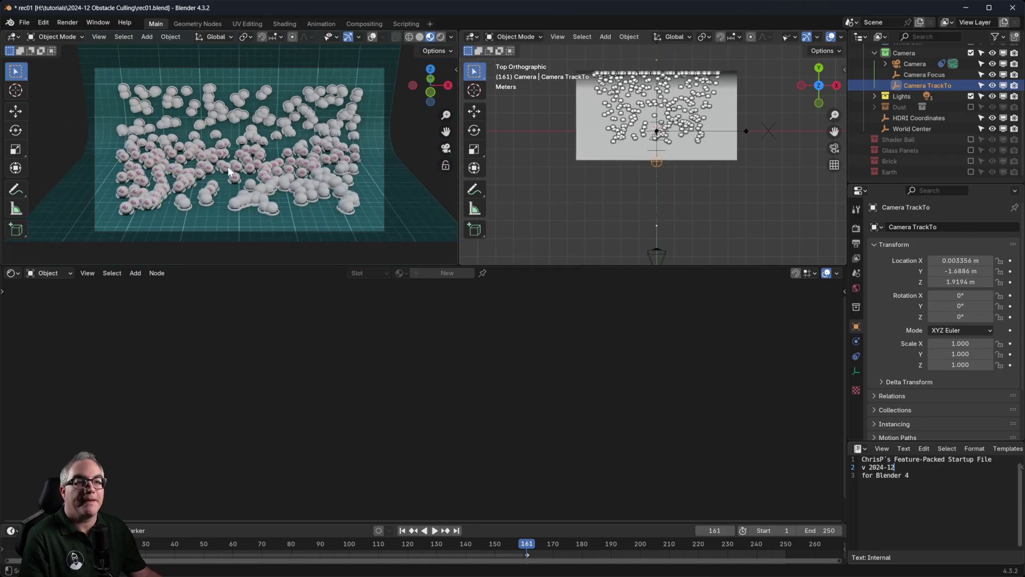
Step: Select the Seamless backdrop and change the Shader Editor area to the Geometry Node Editor to show its Frustum Culling Example tree
click(718, 148)
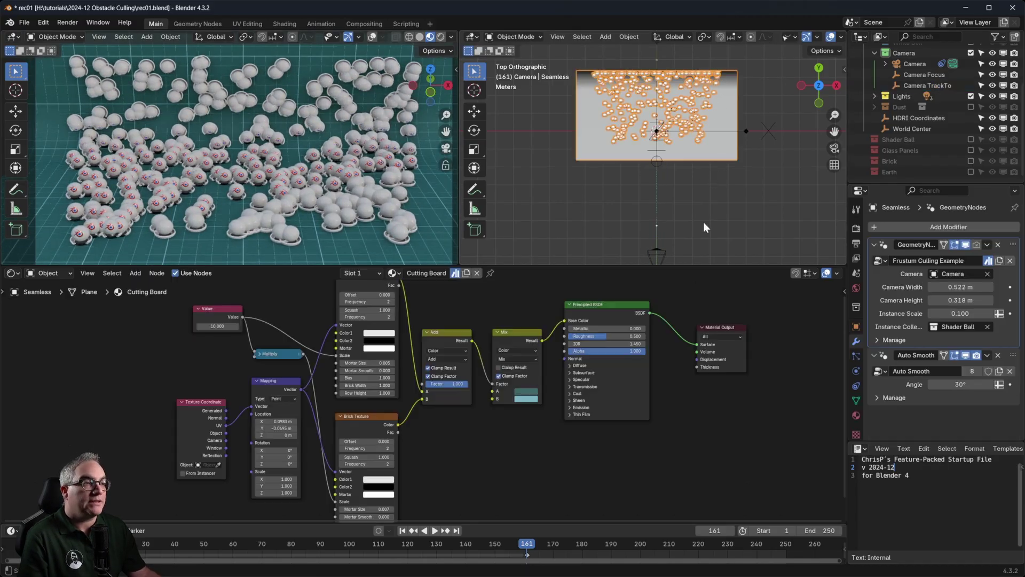
click(11, 273)
click(49, 358)
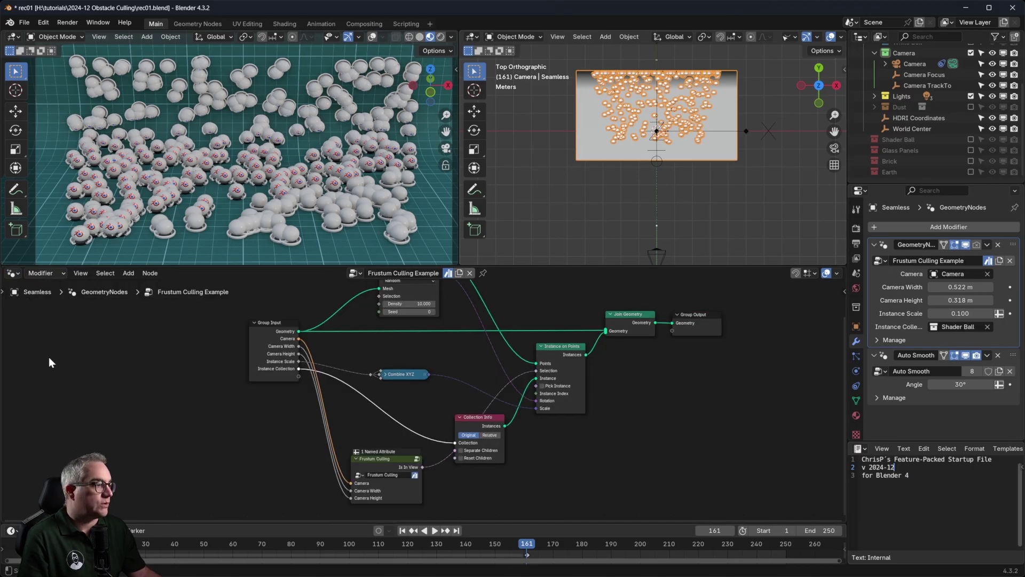
Step: Examine how Distribute Points on Faces, Instance on Points, Collection Info and the Frustum Culling group are connected in the node tree
scroll(511, 380, down, 3)
scroll(512, 379, up, 3)
middle_drag(517, 365, 469, 395)
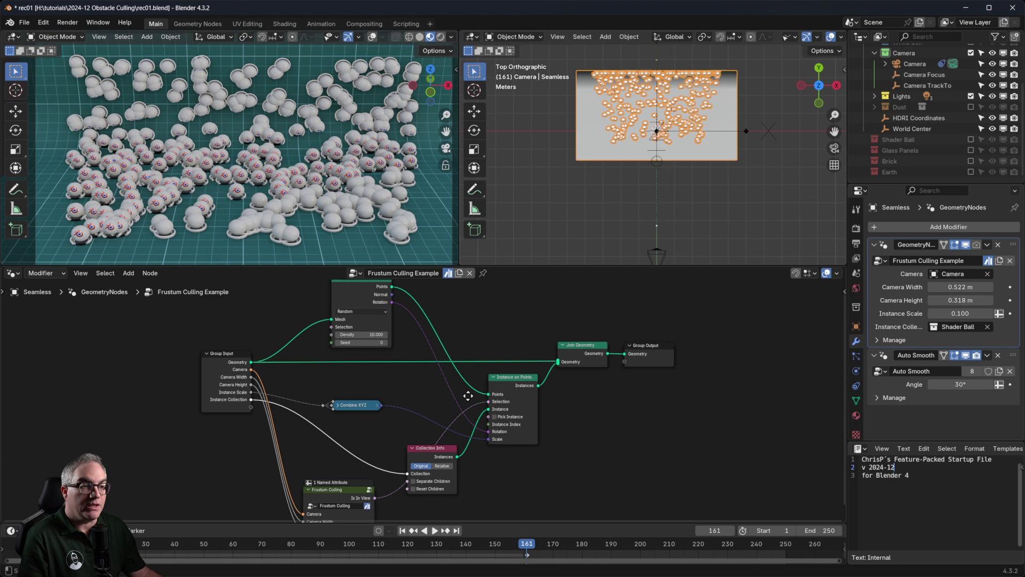
scroll(383, 365, up, 4)
middle_drag(383, 371, 405, 434)
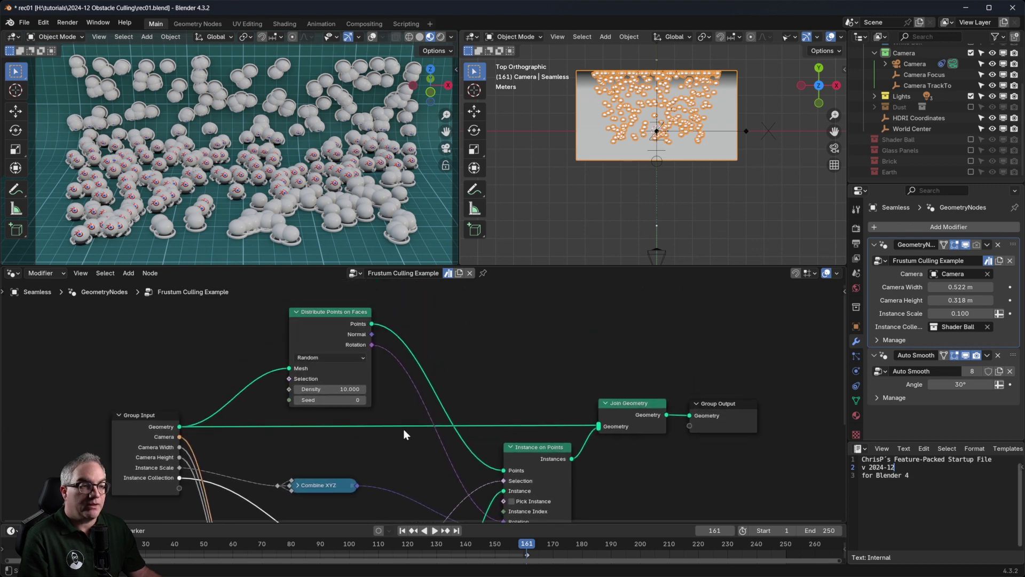
click(318, 312)
click(529, 452)
middle_drag(643, 471, 659, 368)
scroll(518, 380, up, 1)
middle_drag(537, 376, 561, 324)
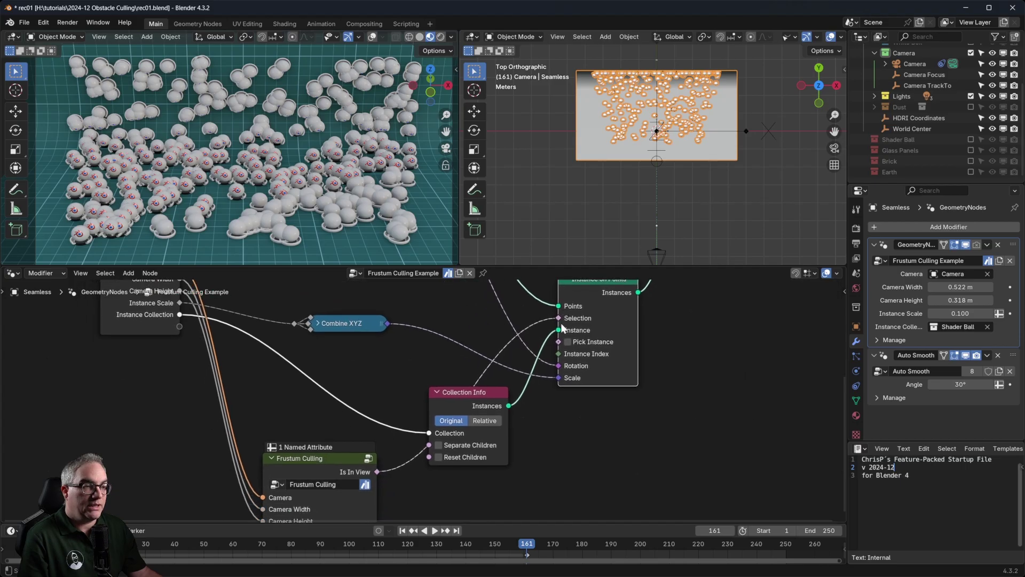
middle_drag(313, 462, 315, 386)
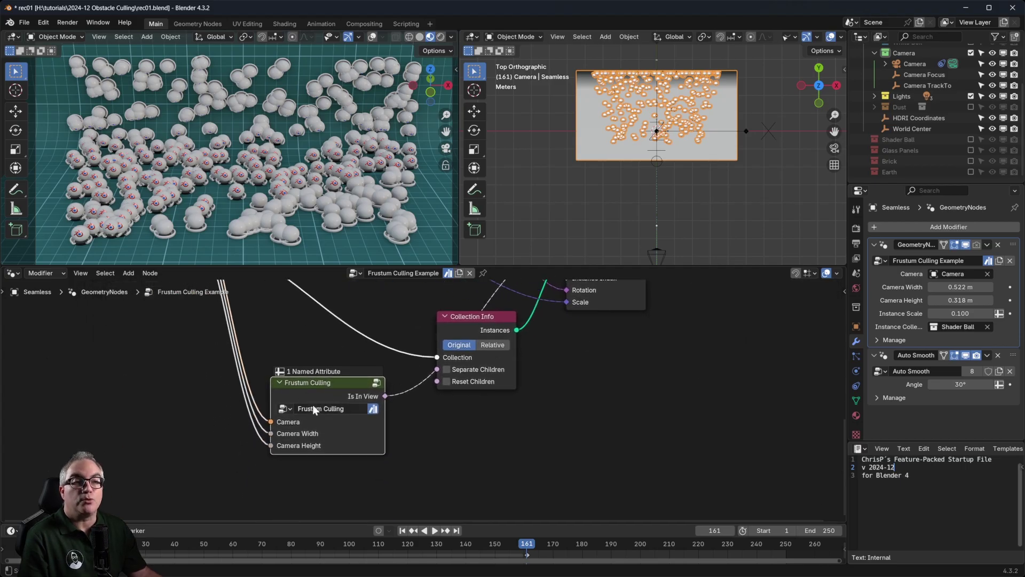
Step: Inspect the nodes inside the Frustum Culling group and return to the parent node tree
key(Tab)
key(Home)
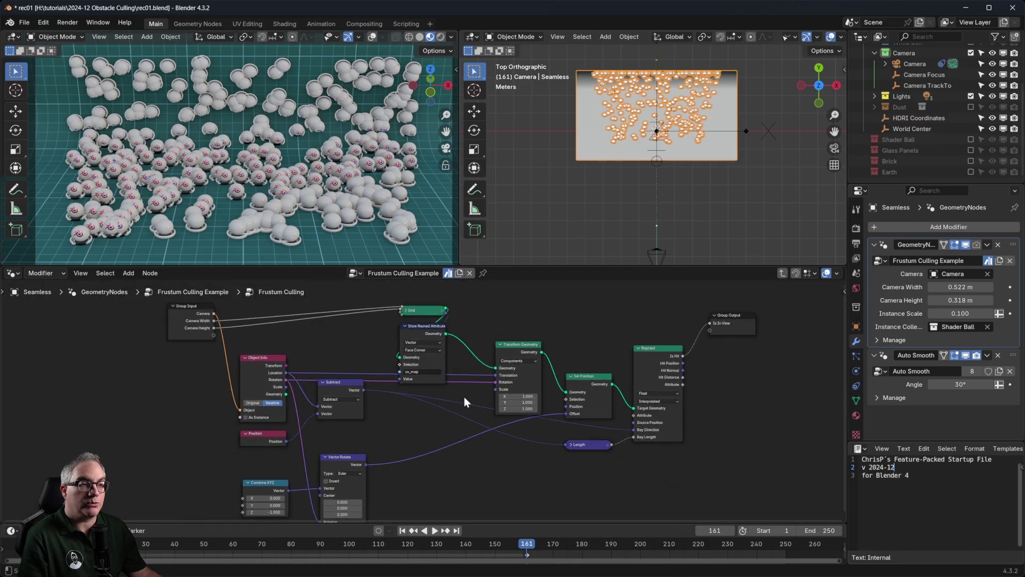
scroll(463, 397, down, 1)
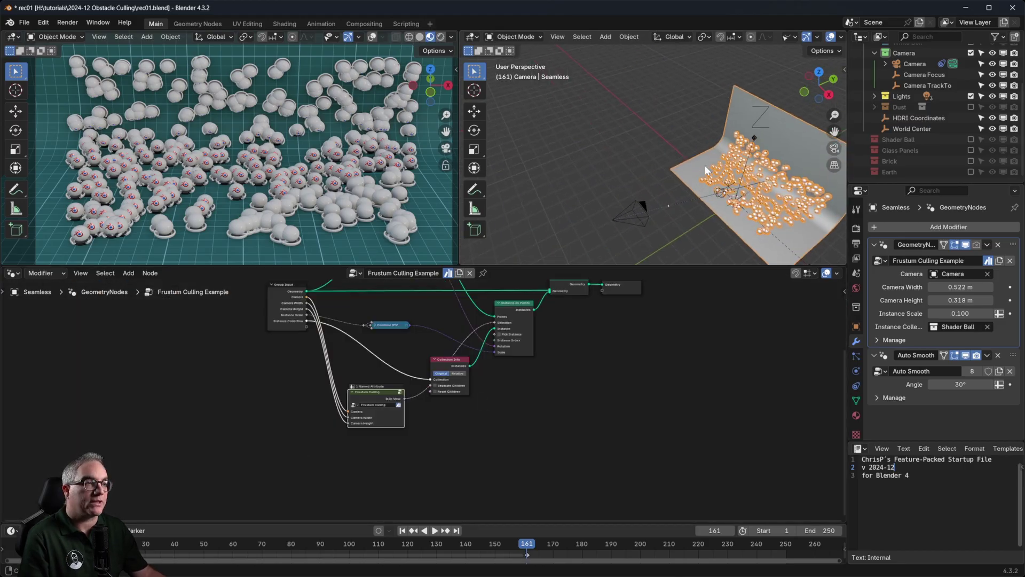
scroll(746, 182, down, 1)
scroll(750, 182, up, 1)
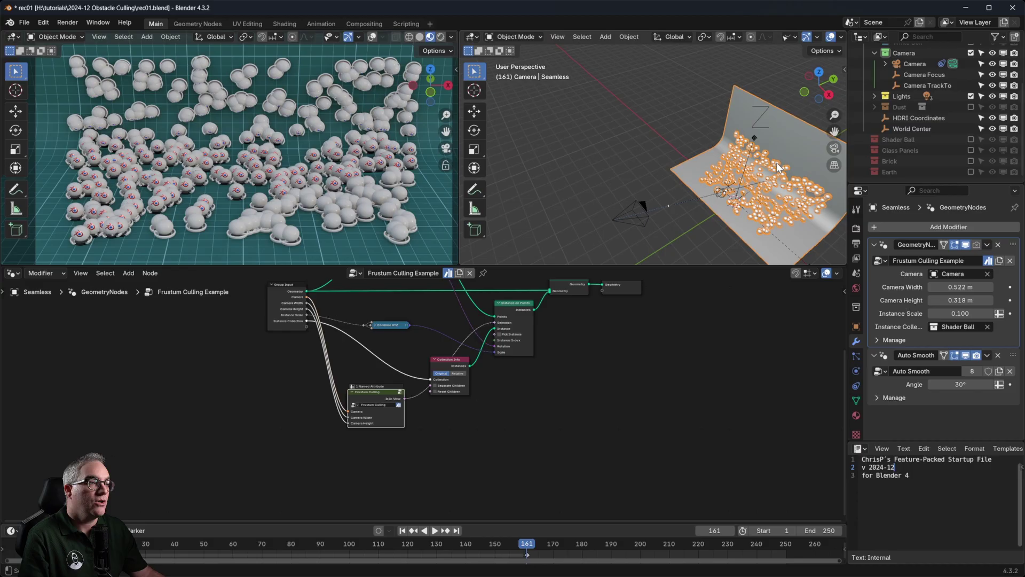
drag(777, 167, 646, 187)
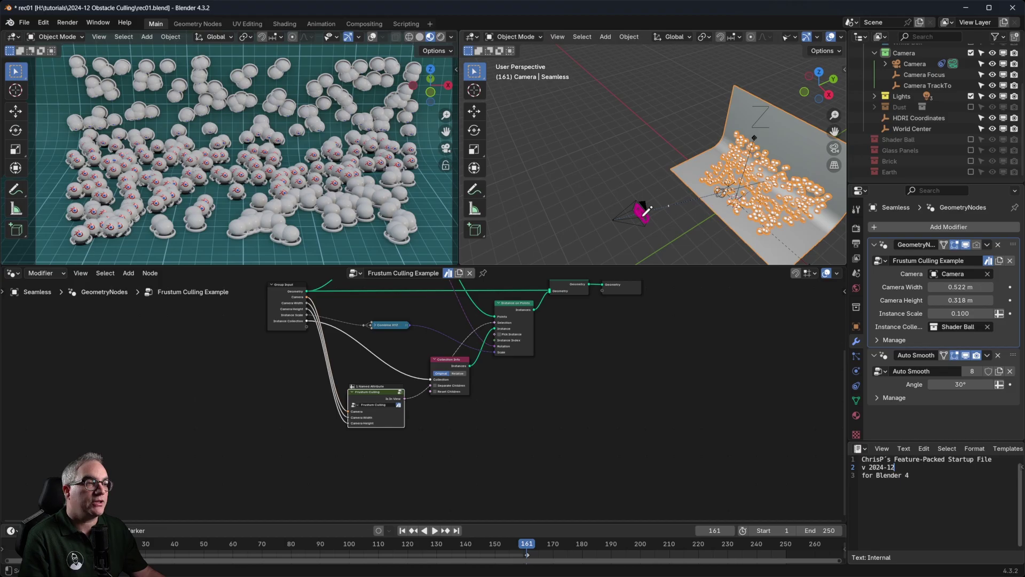
drag(741, 182, 654, 206)
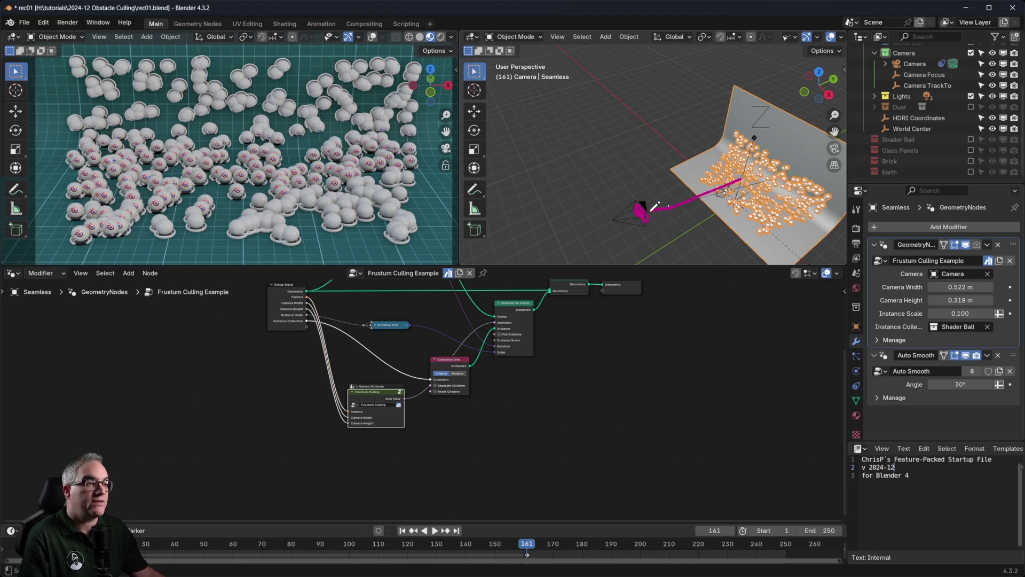
mouse_move(737, 136)
mouse_down()
mouse_move(706, 176)
mouse_move(769, 227)
mouse_move(838, 202)
mouse_move(736, 134)
mouse_move(756, 133)
mouse_move(590, 233)
mouse_up()
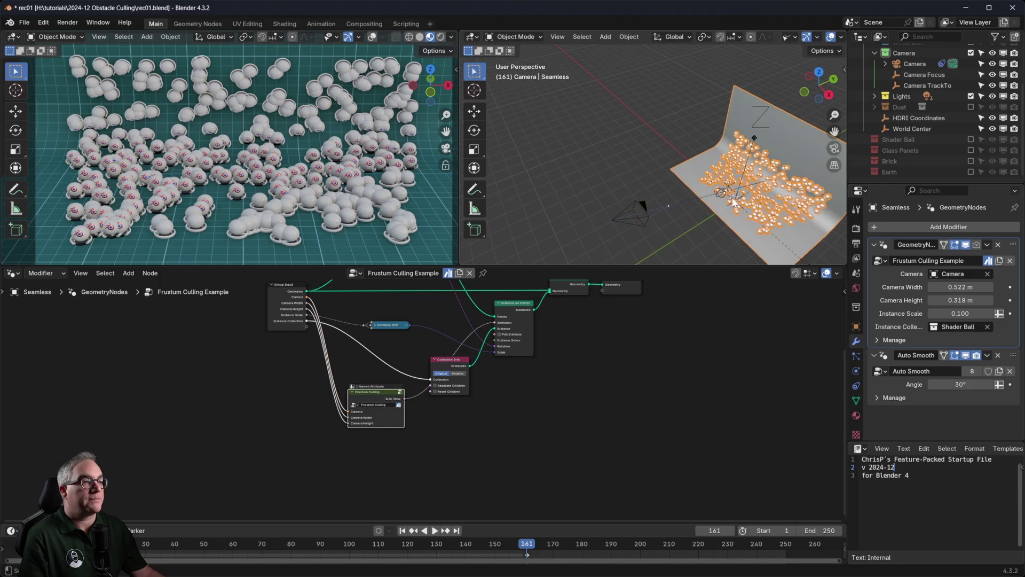
middle_drag(727, 205, 757, 183)
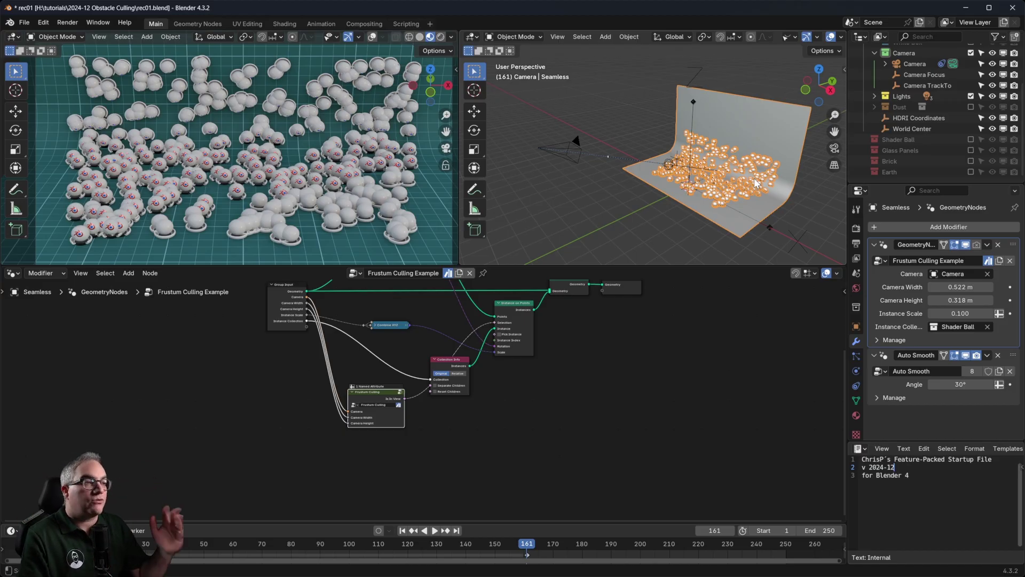
Step: Deselect everything and add a cube mesh in front of the scattered shader balls
middle_drag(756, 183, 712, 221)
scroll(712, 221, up, 3)
scroll(734, 194, down, 5)
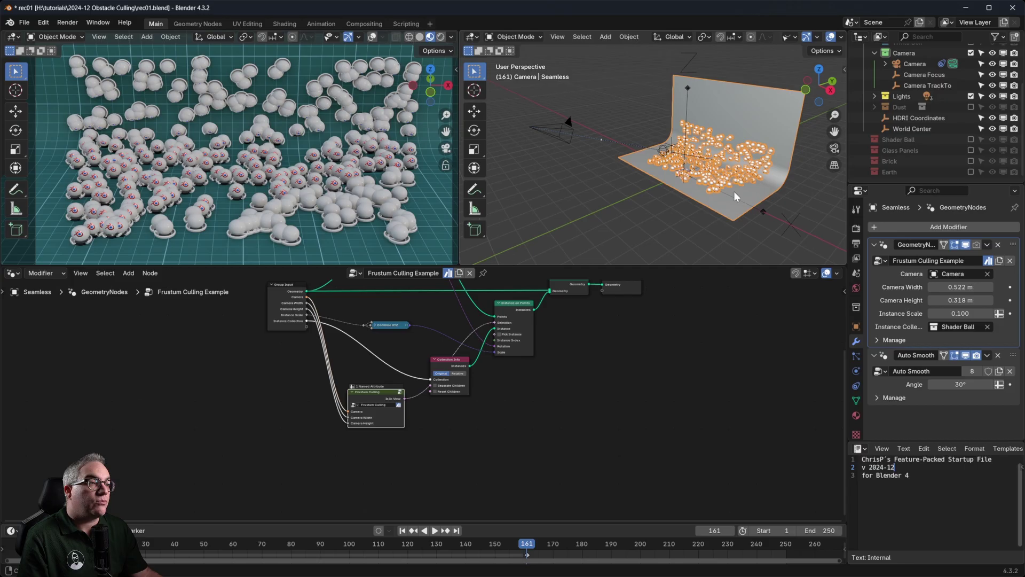
scroll(735, 194, up, 4)
middle_drag(743, 170, 762, 173)
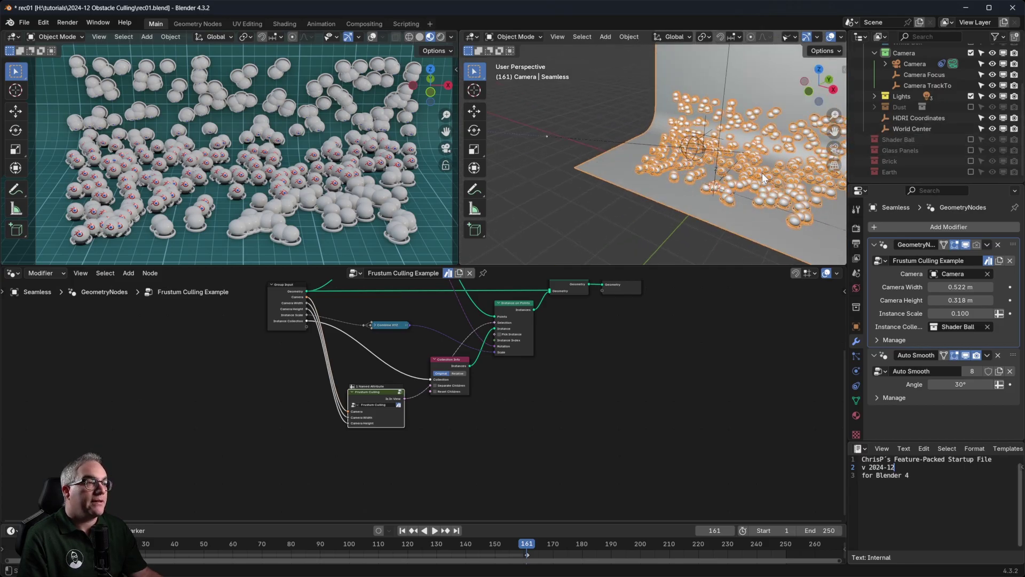
key(alt+a)
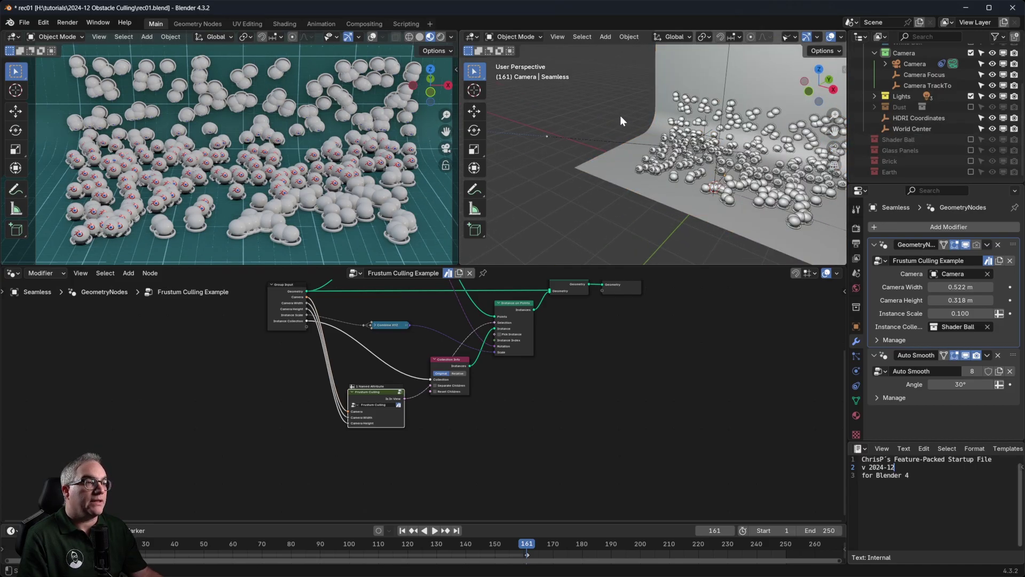
key(shift+a)
mouse_move(595, 131)
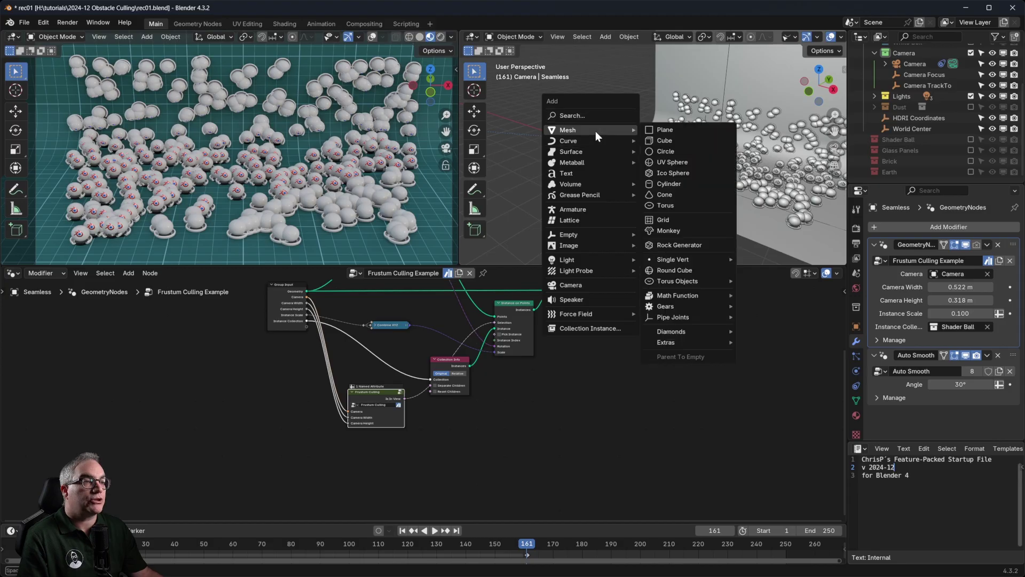
click(665, 141)
Step: Move the new cube up 1 m along the global Z axis
middle_drag(699, 155, 593, 180)
key(g)
key(z)
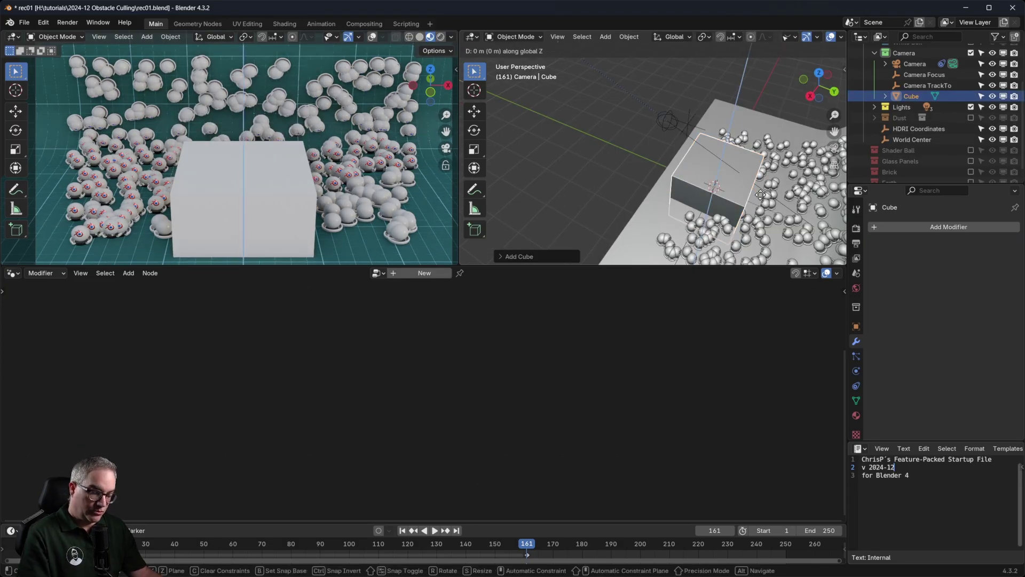
key(1)
key(Return)
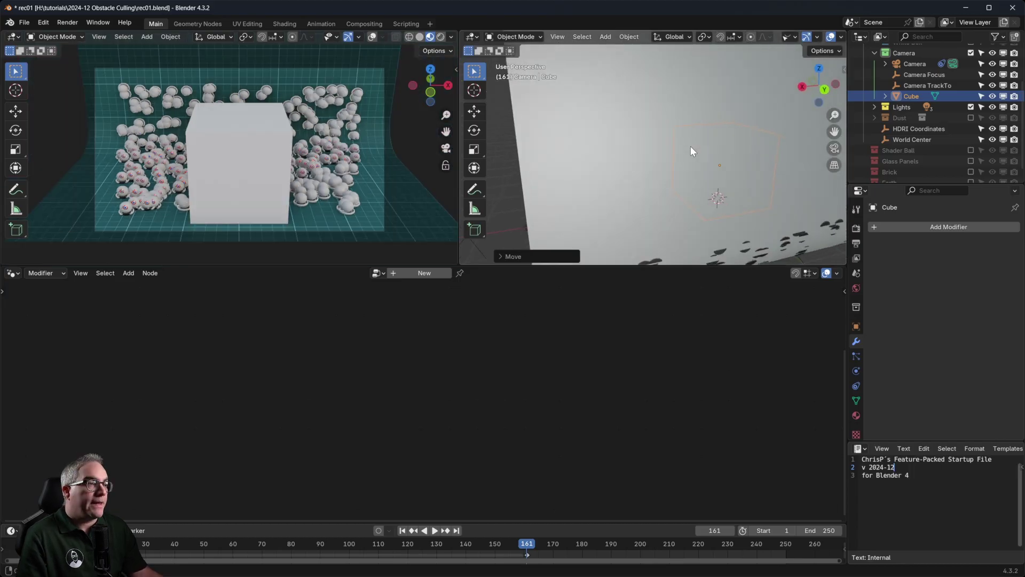
scroll(691, 154, down, 7)
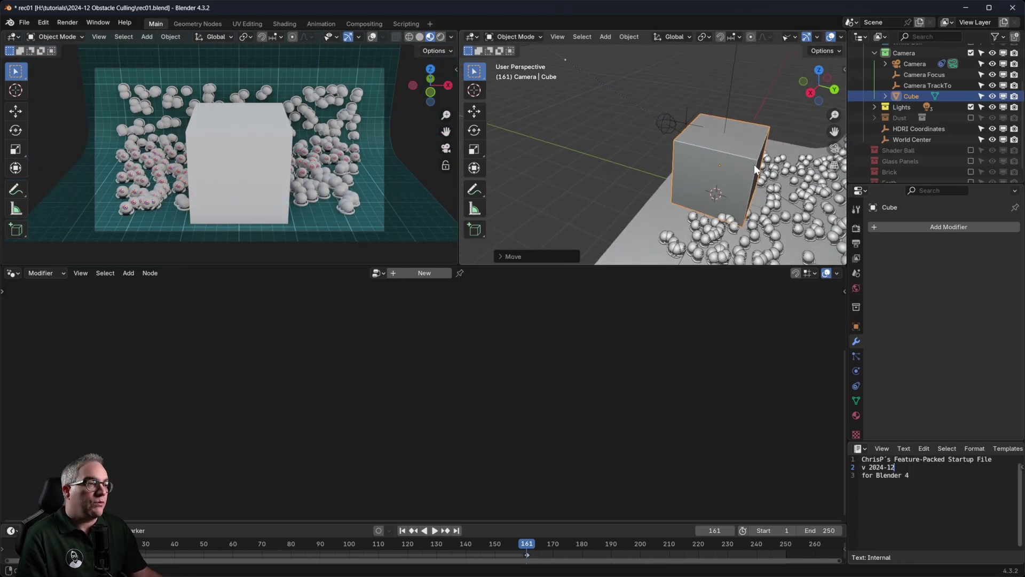
middle_drag(757, 165, 769, 155)
shift+middle_drag(803, 196, 686, 197)
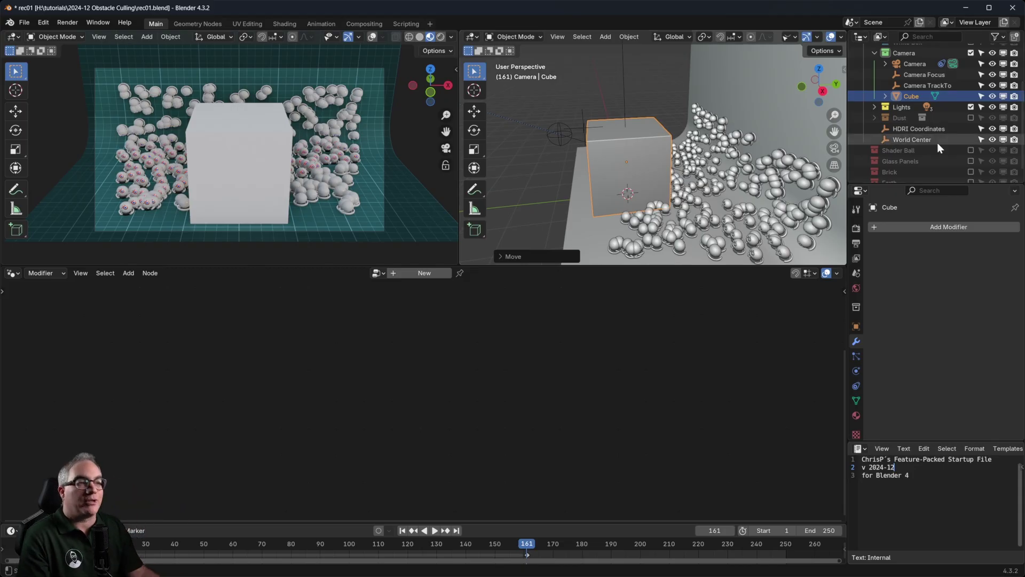
Step: Switch the camera viewport to Rendered shading and examine how the cube blocks the shader balls behind it
scroll(666, 173, up, 4)
scroll(666, 174, down, 4)
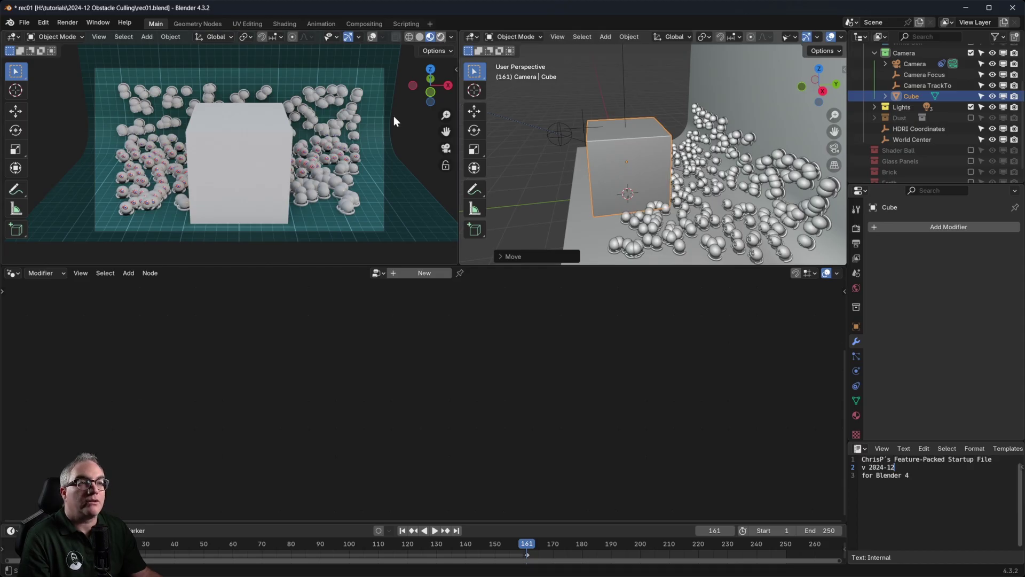
key(z)
key(8)
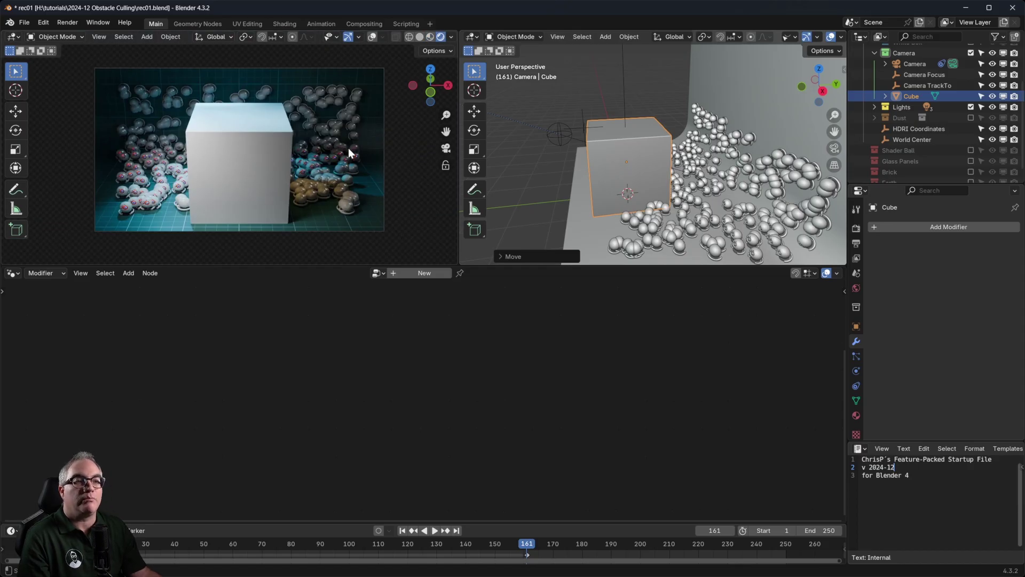
scroll(717, 175, down, 4)
middle_drag(703, 186, 713, 191)
scroll(686, 181, up, 5)
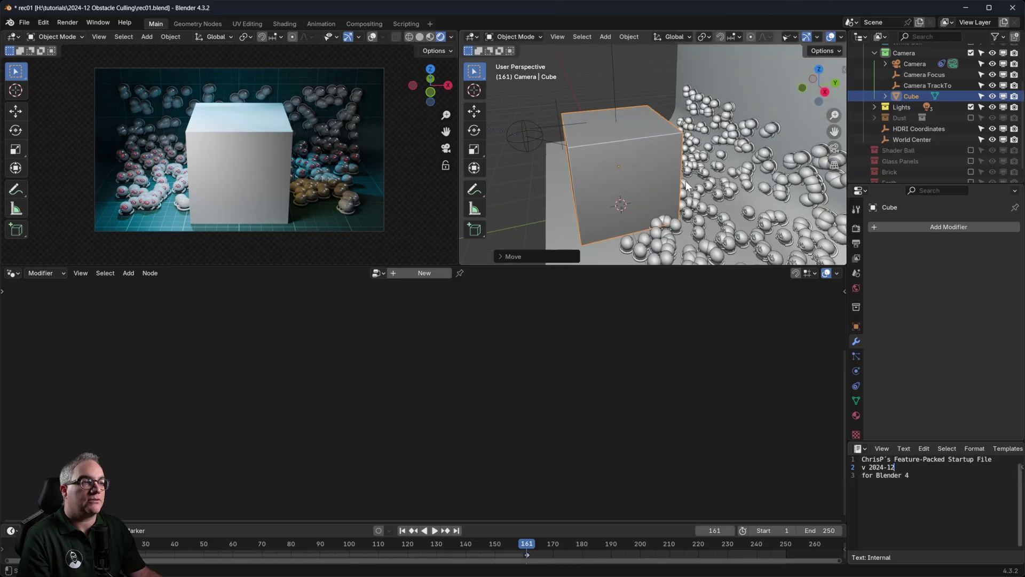
scroll(228, 156, up, 2)
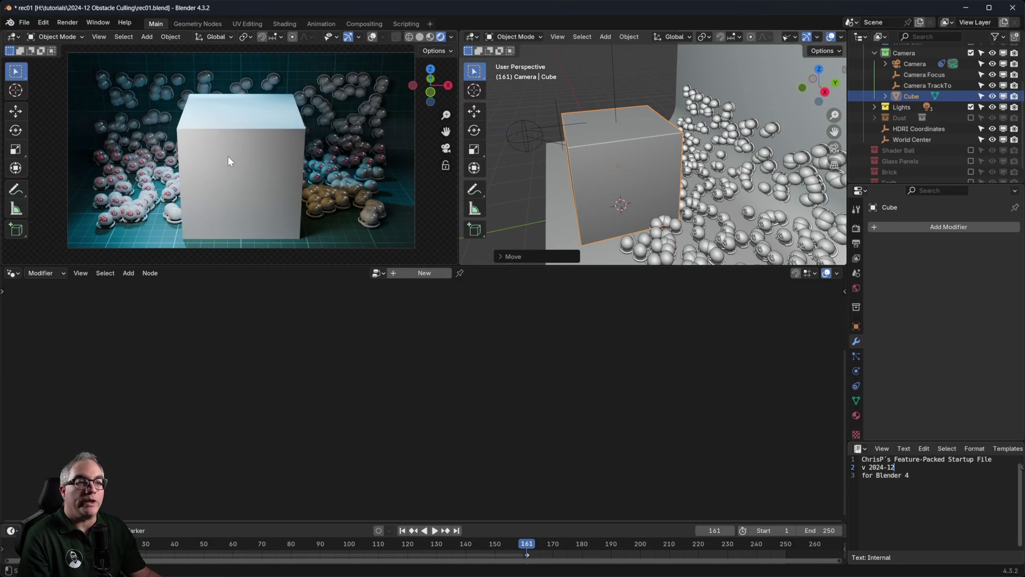
Step: Select the Seamless backdrop and open its Frustum Culling node group for editing
click(736, 77)
middle_drag(574, 339, 556, 395)
scroll(737, 166, down, 6)
middle_drag(738, 165, 761, 163)
scroll(502, 492, up, 5)
middle_drag(513, 476, 519, 408)
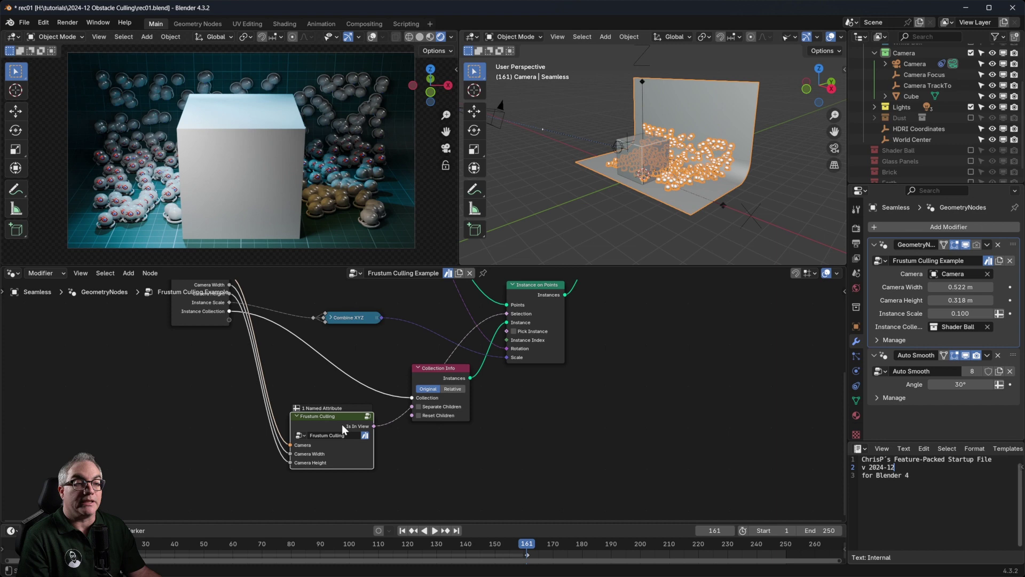
key(Tab)
scroll(441, 386, down, 4)
scroll(447, 399, up, 1)
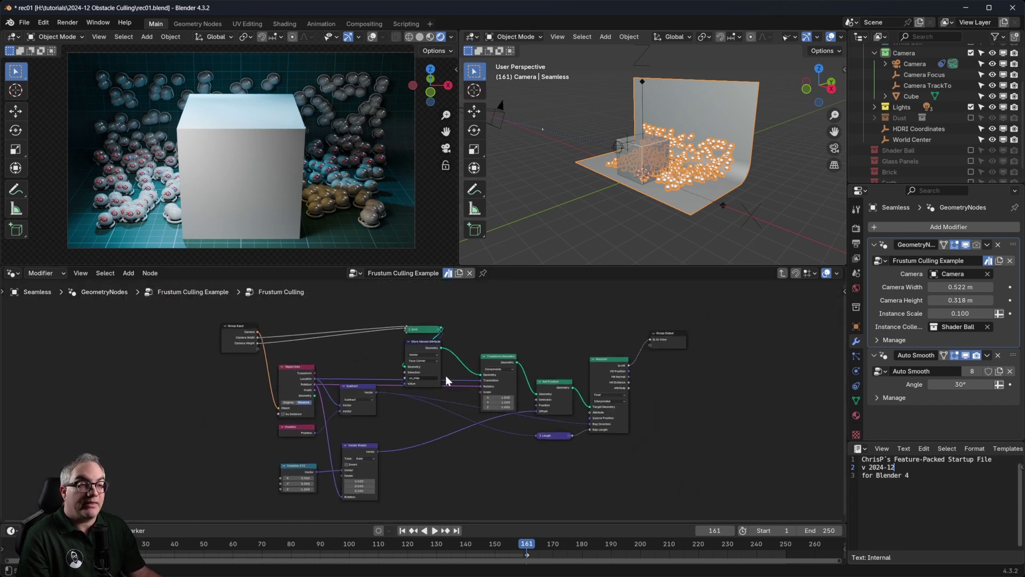
Step: Sketch an annotation arrow from the scattered shader balls past the cube to the camera and remove it after viewing
mouse_move(709, 172)
middle_down()
mouse_move(692, 190)
mouse_move(709, 183)
middle_up()
middle_drag(737, 150, 741, 166)
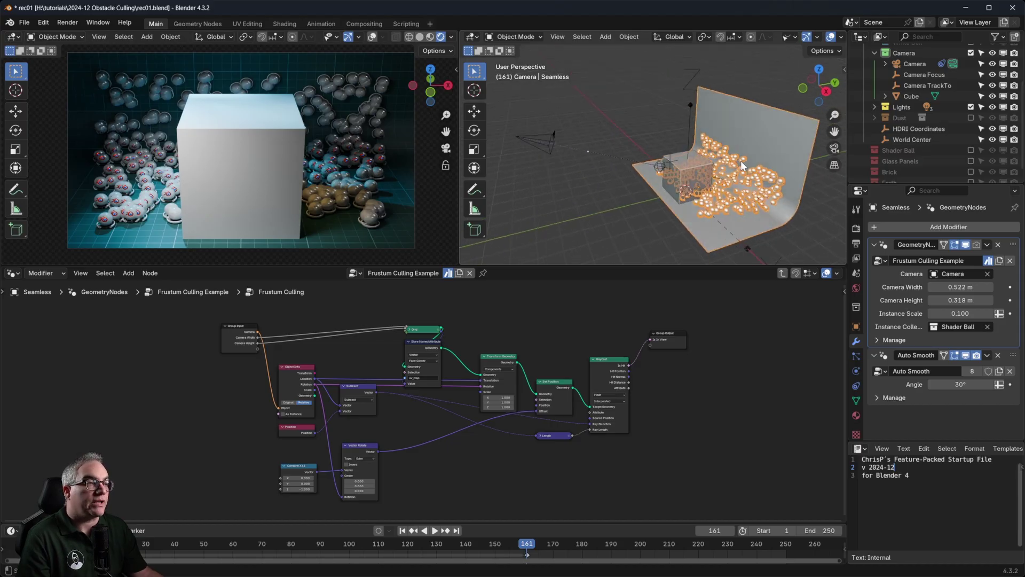
drag(745, 159, 505, 140)
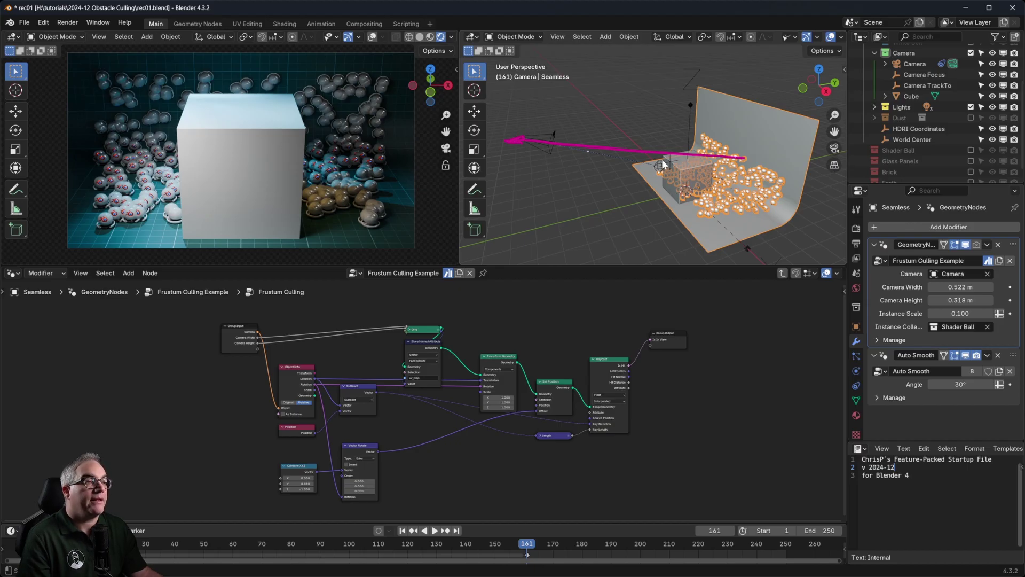
scroll(677, 176, up, 3)
mouse_move(751, 182)
middle_down()
mouse_move(771, 168)
mouse_move(724, 167)
middle_up()
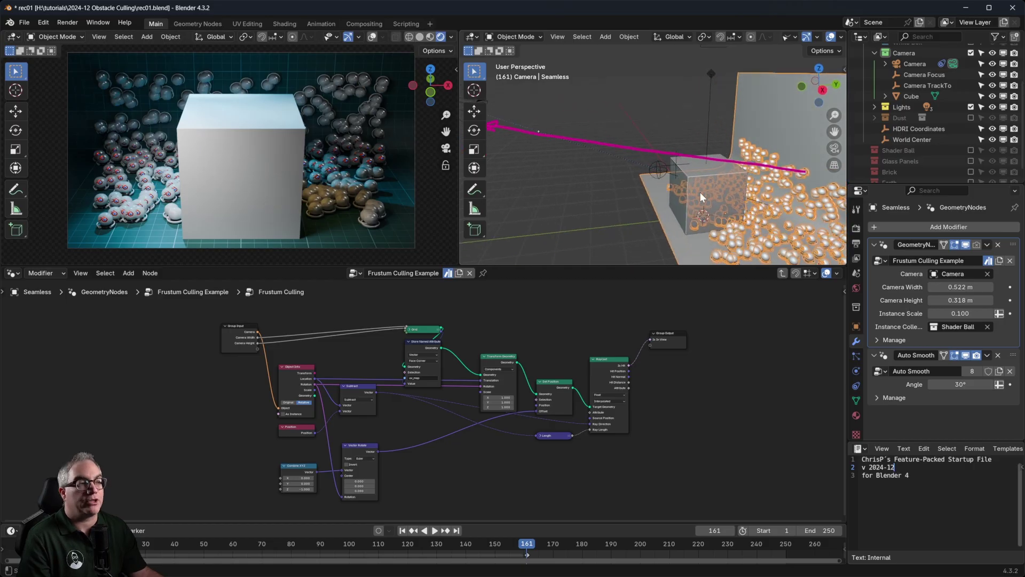
scroll(720, 184, down, 3)
scroll(718, 188, up, 2)
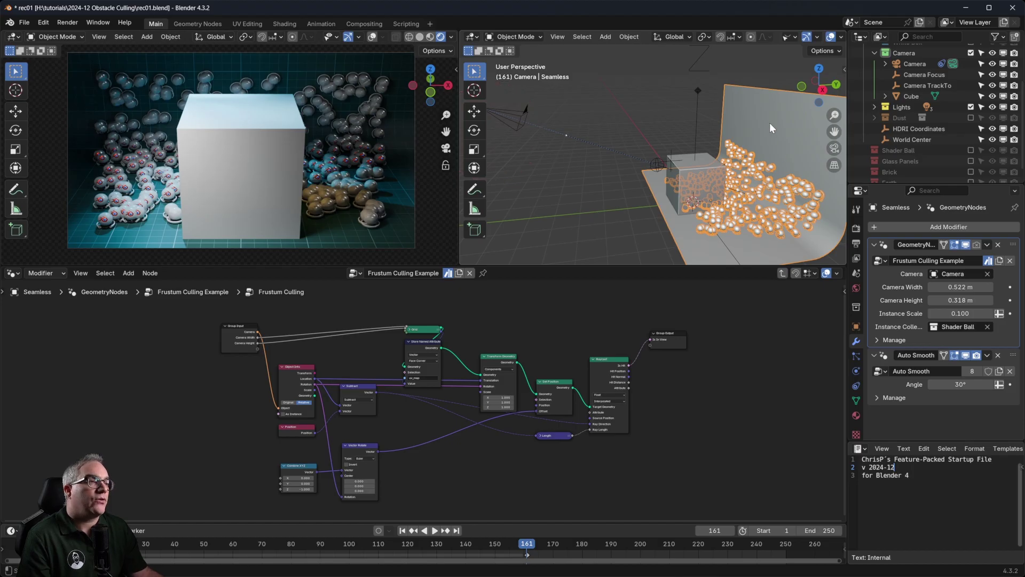
Step: Examine how the Subtract and Length nodes supply the ray direction and ray length of the Raycast node
scroll(505, 415, up, 3)
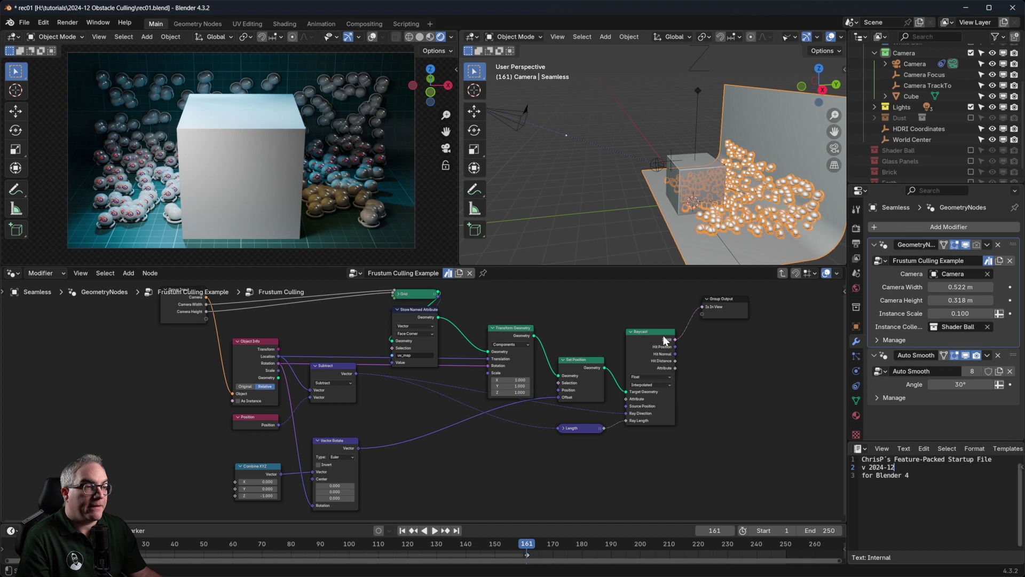
click(647, 337)
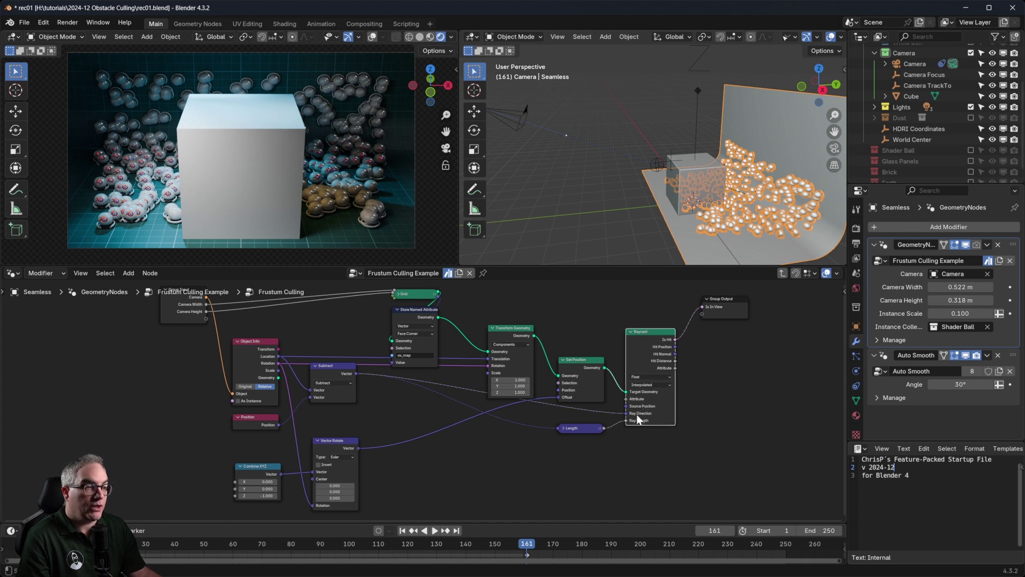
click(314, 365)
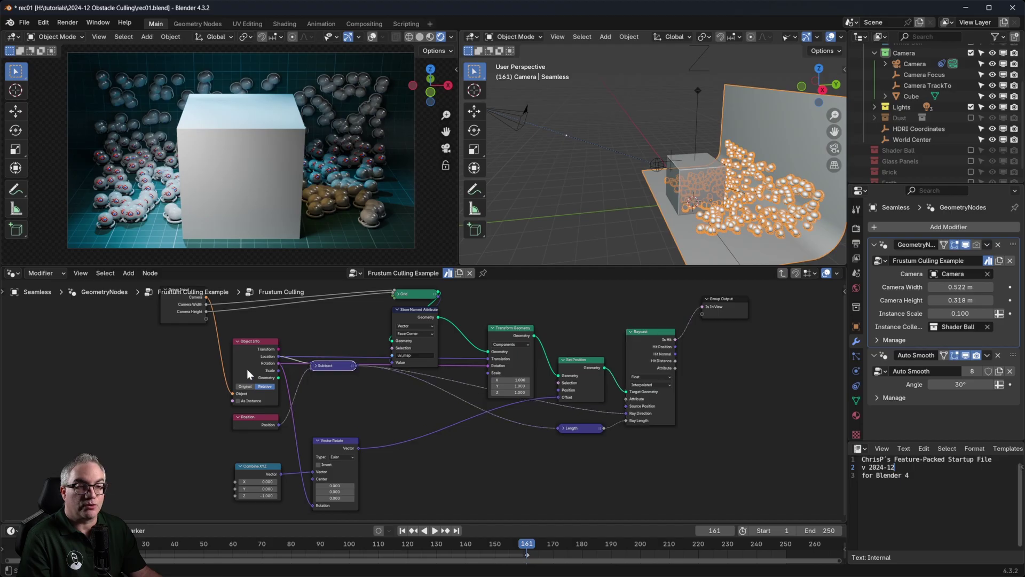
click(315, 366)
scroll(202, 311, down, 2)
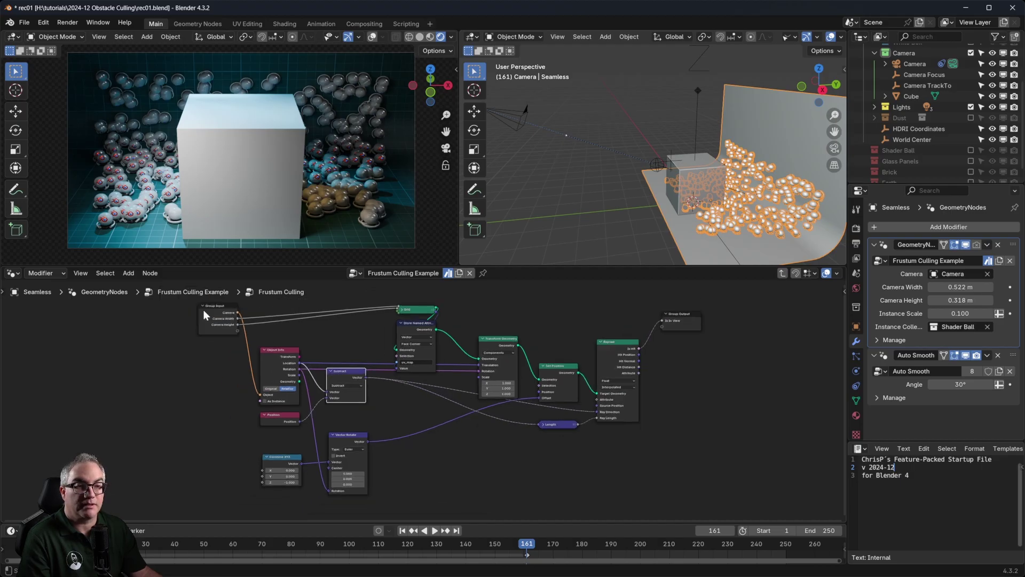
scroll(351, 398, up, 2)
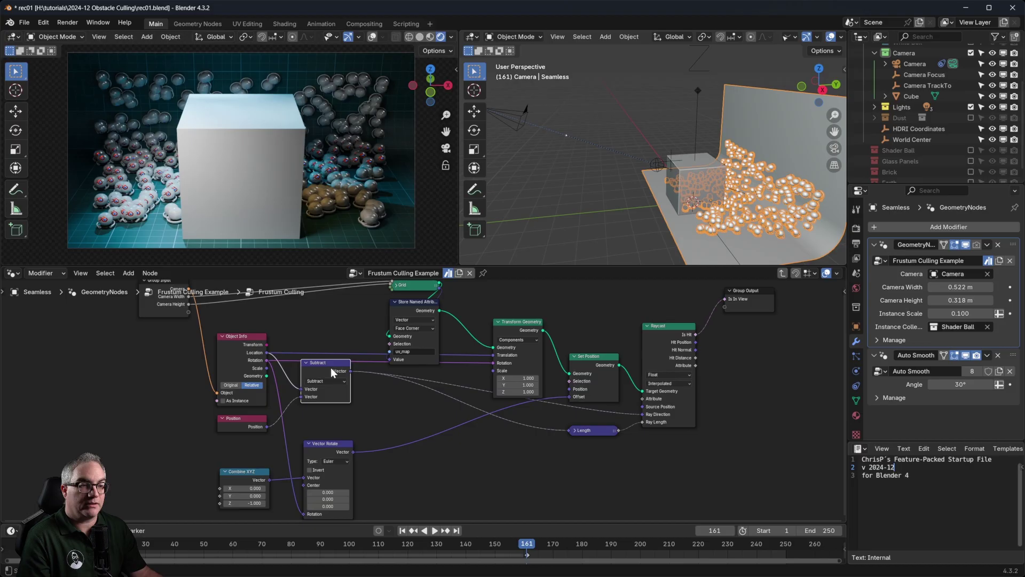
drag(582, 430, 581, 427)
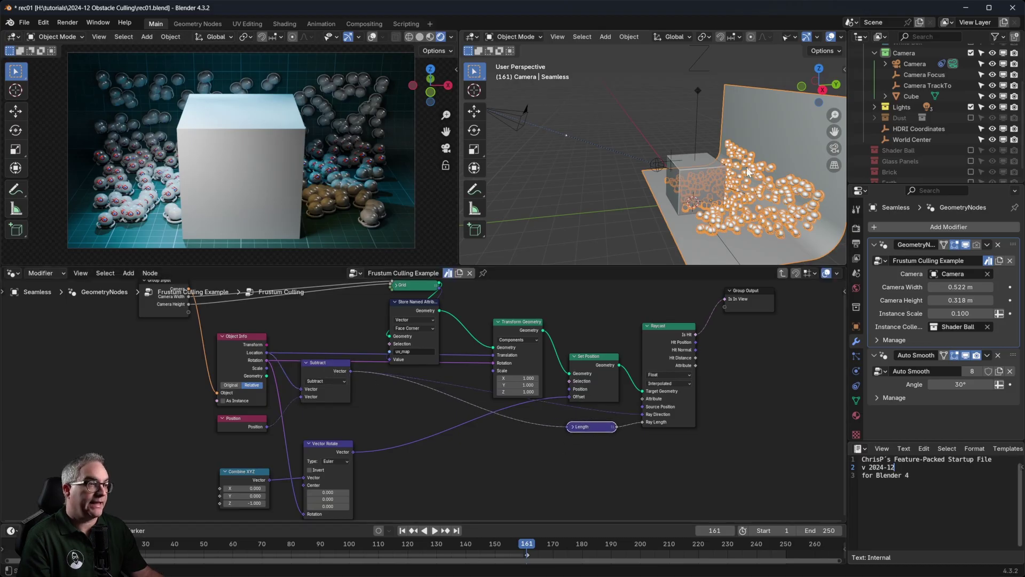
scroll(599, 146, down, 3)
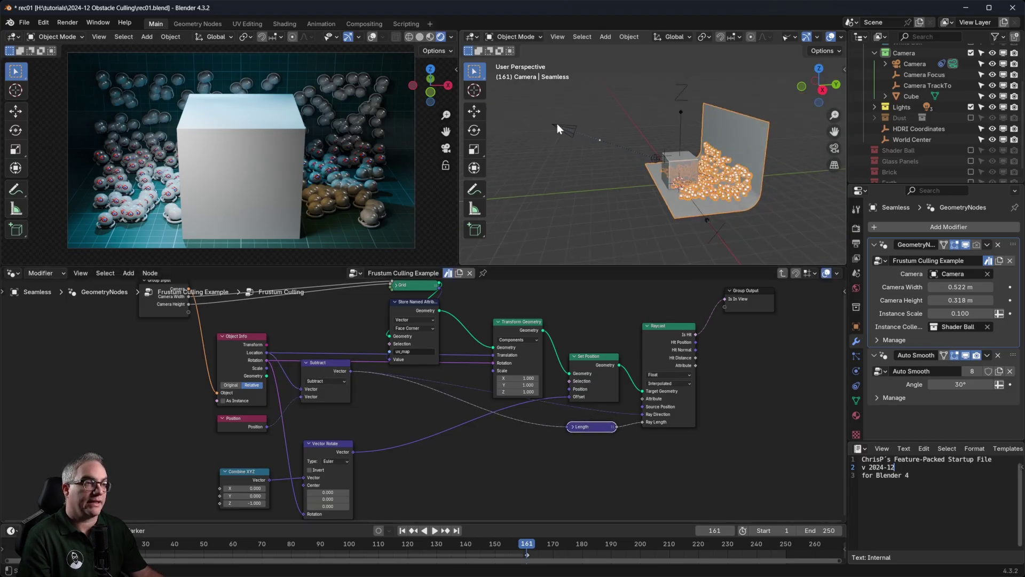
scroll(594, 468, up, 2)
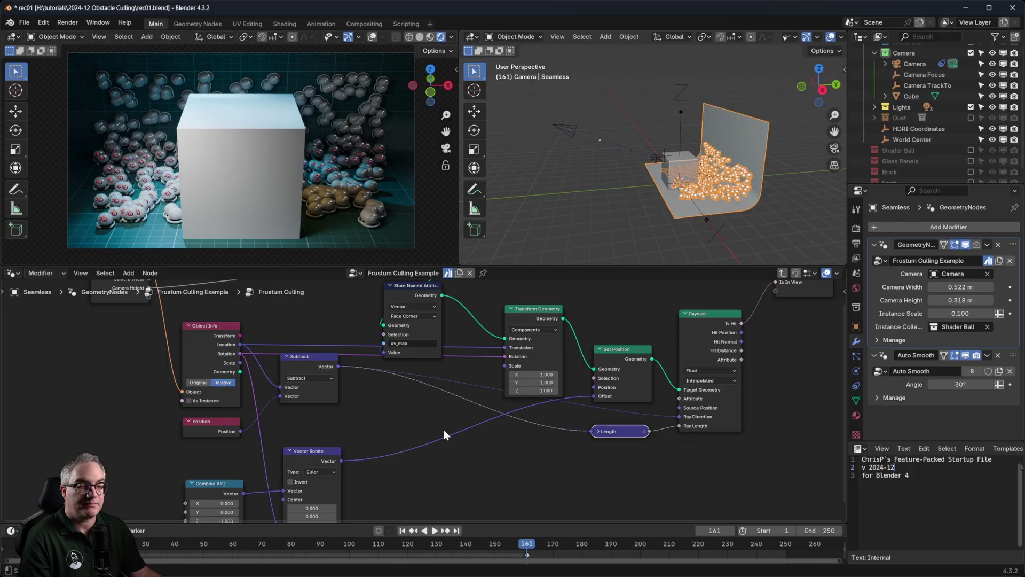
scroll(594, 316, down, 3)
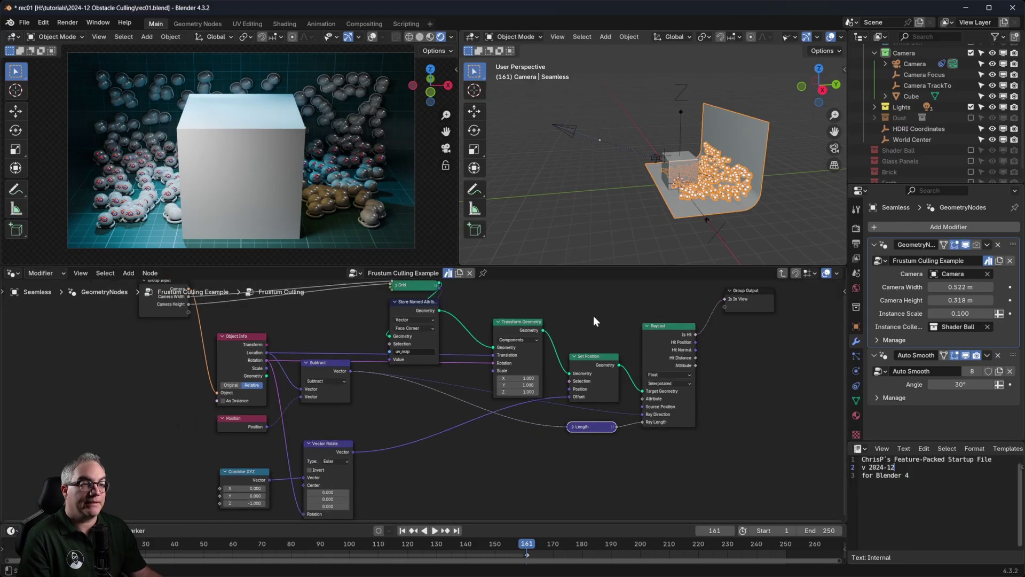
Step: Expand the Grid node to inspect its size inputs and collapse it again
middle_drag(416, 291, 420, 349)
click(400, 352)
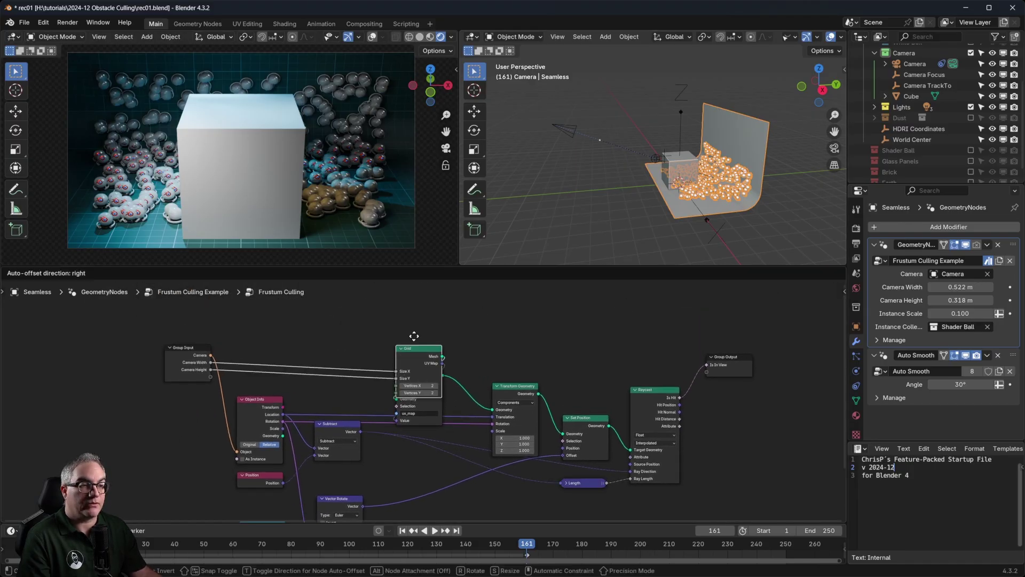
mouse_move(414, 353)
mouse_down()
mouse_move(413, 309)
mouse_move(413, 354)
mouse_up()
click(400, 309)
Step: Outline the camera frame in the perspective viewport with a temporary annotation and remove it
scroll(636, 156, up, 5)
middle_drag(636, 160, 628, 218)
drag(592, 183, 581, 226)
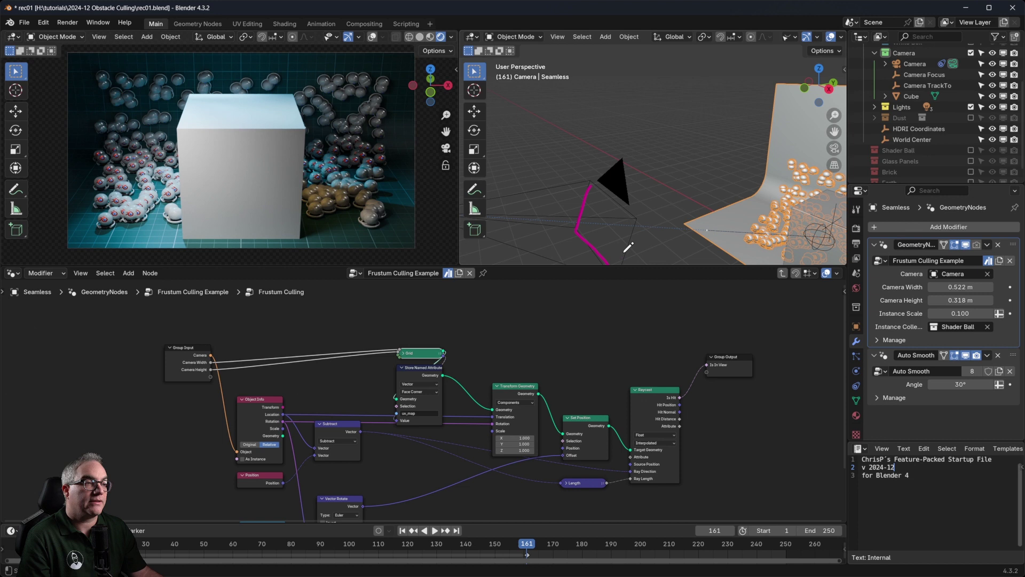
drag(624, 252, 592, 183)
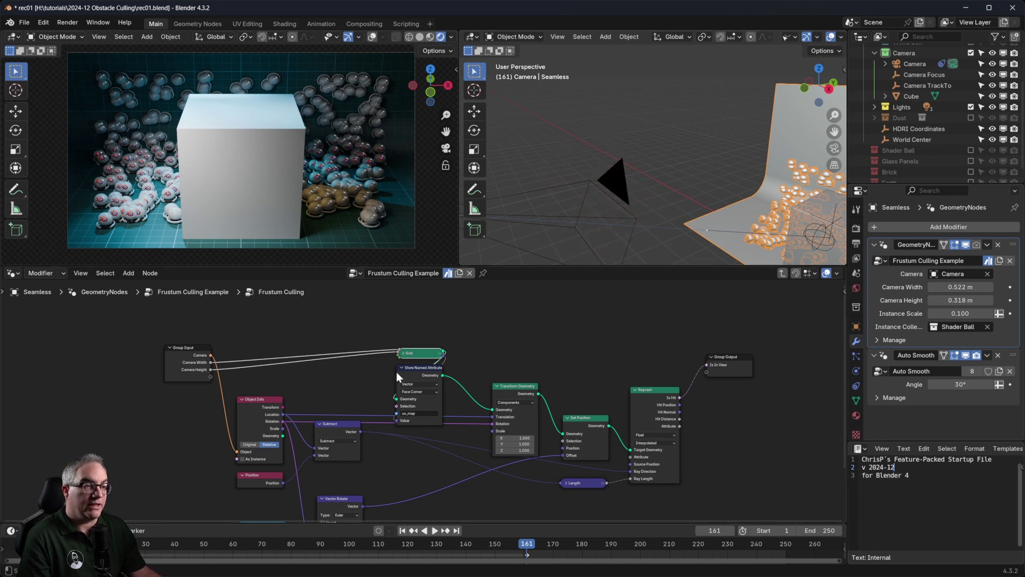
Step: Copy all nodes between Group Input and Group Output in the Frustum Culling group and return to the parent tree
scroll(823, 182, down, 2)
middle_drag(521, 424, 491, 373)
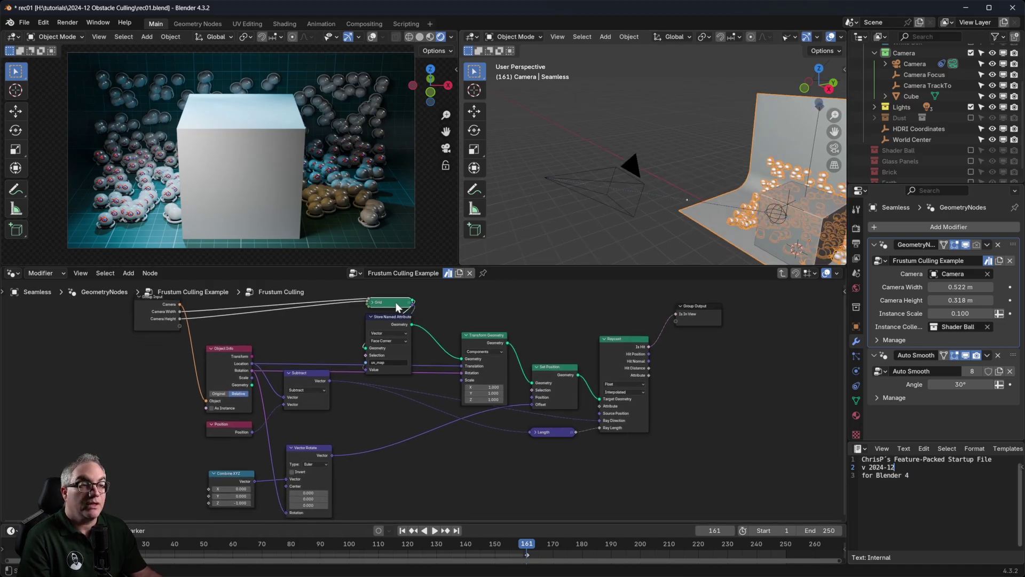
scroll(396, 302, down, 2)
drag(270, 300, 614, 508)
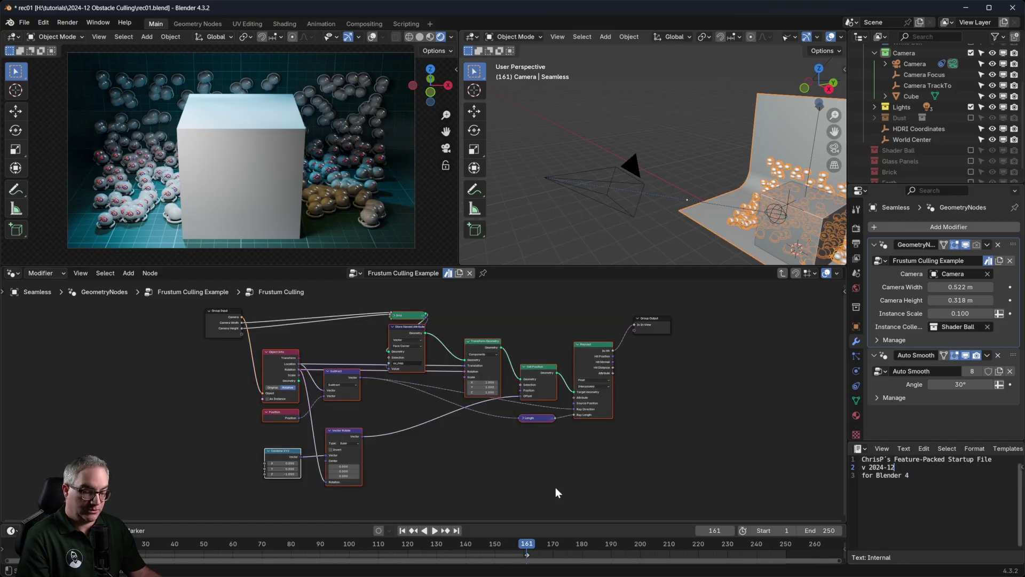
key(Tab)
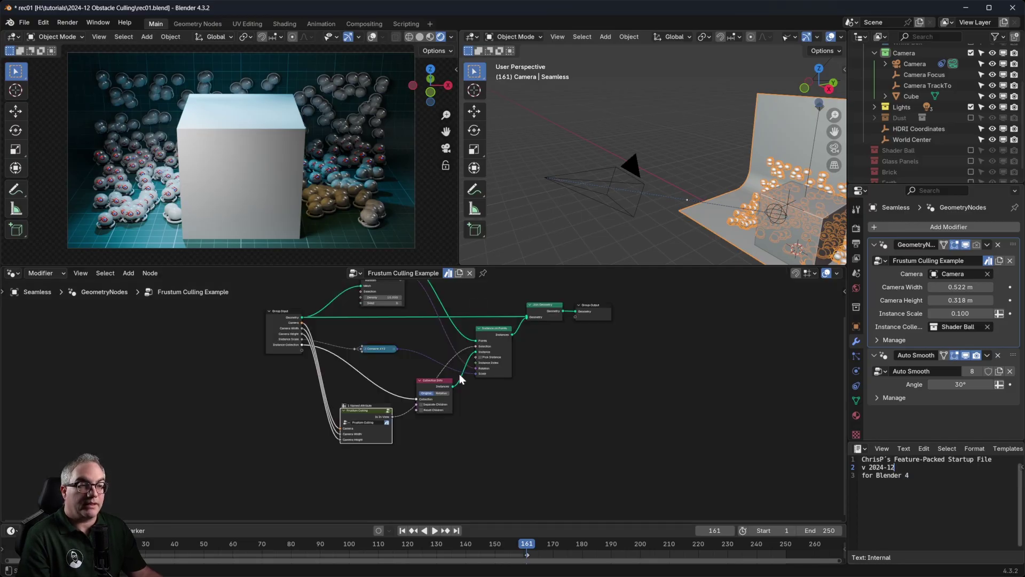
Step: Paste the copied nodes into an empty area of the Frustum Culling Example tree and select the pasted Store Named Attribute node
middle_drag(527, 443, 498, 297)
key(ctrl+v)
click(508, 398)
middle_drag(507, 398, 465, 479)
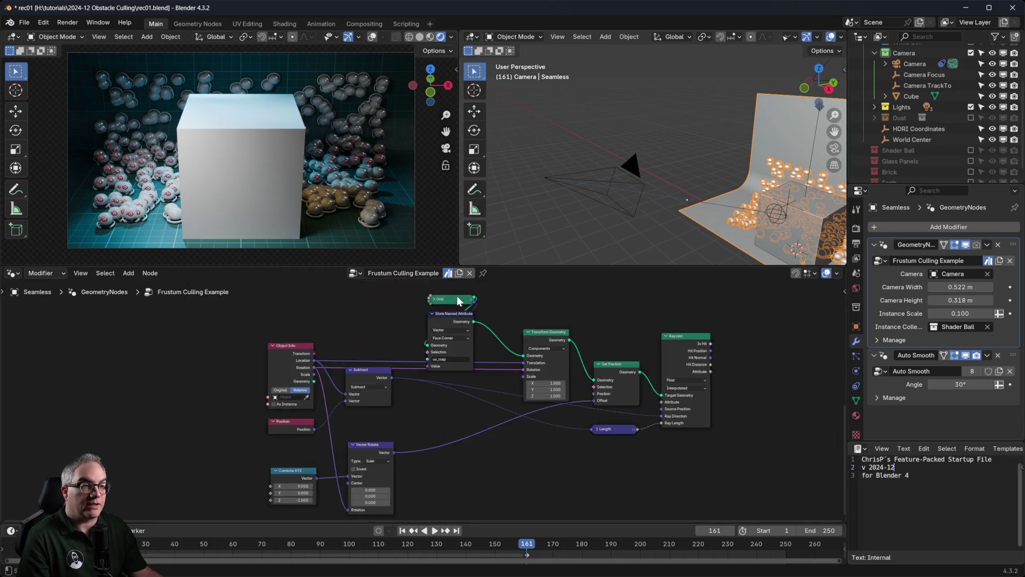
click(449, 314)
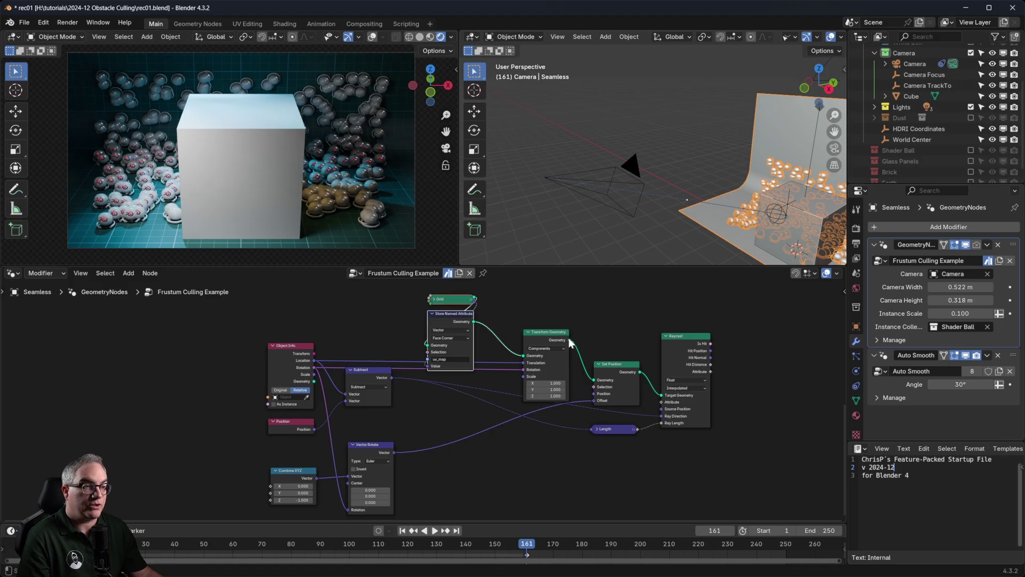
Step: Delete the pasted Grid, Store Named Attribute, Transform Geometry, Set Position, Vector Rotate and Combine XYZ nodes
shift+click(547, 334)
shift+click(616, 368)
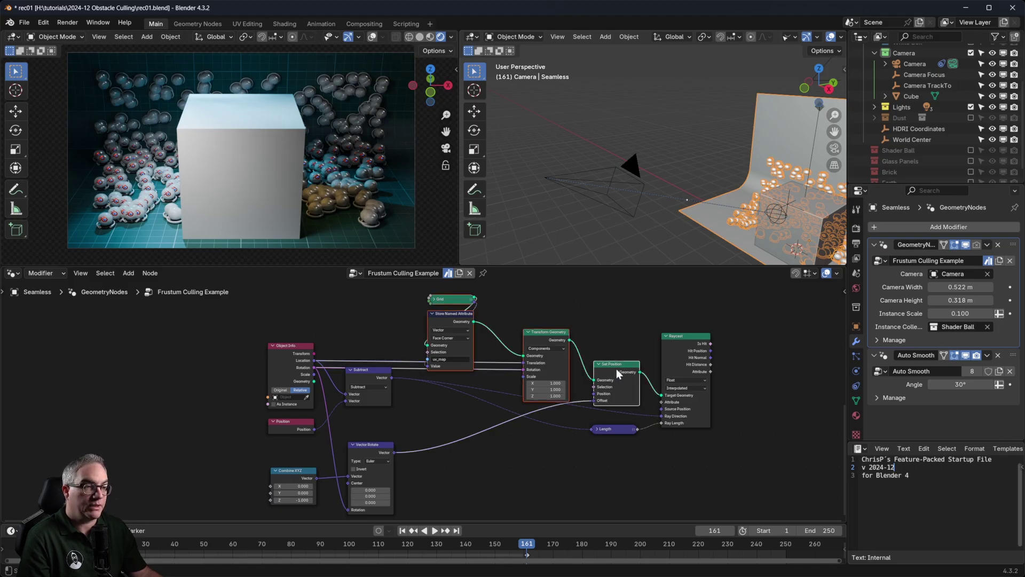
shift+click(354, 451)
shift+click(289, 470)
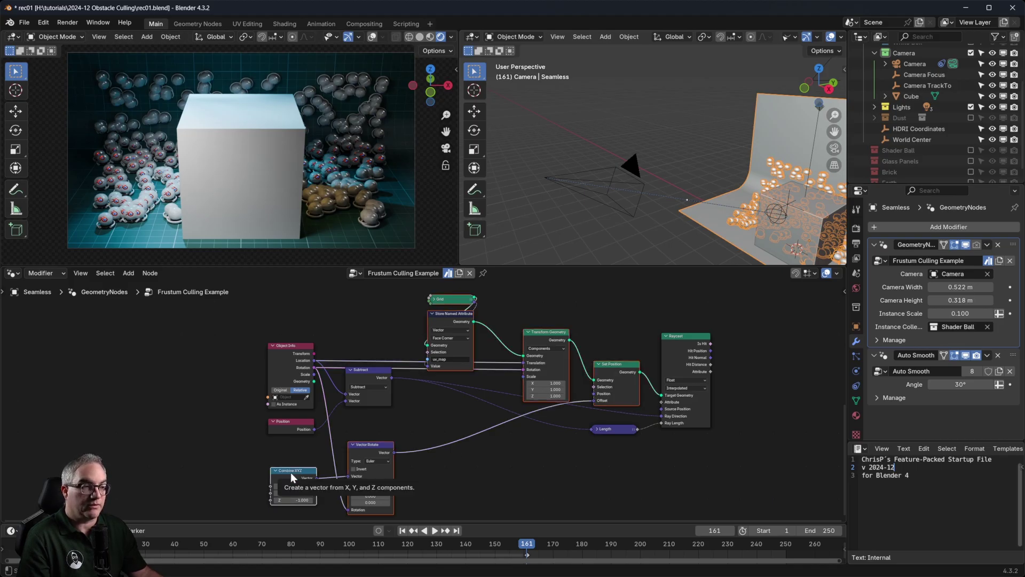
key(x)
Step: Rearrange the remaining Object Info, Position, Subtract, Raycast and Length nodes into a tidier layout
drag(285, 347, 289, 332)
drag(302, 427, 302, 421)
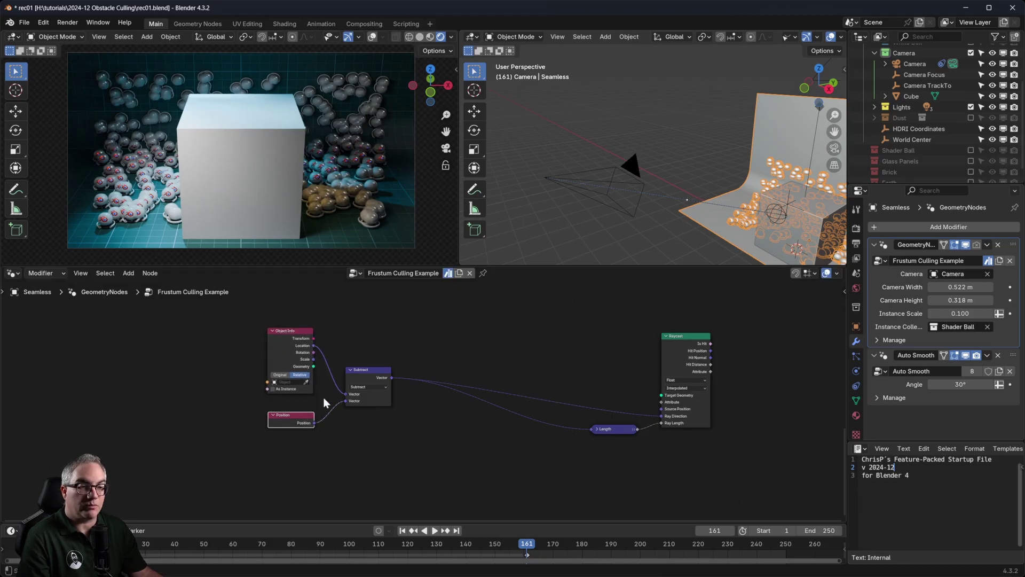
drag(355, 381, 346, 376)
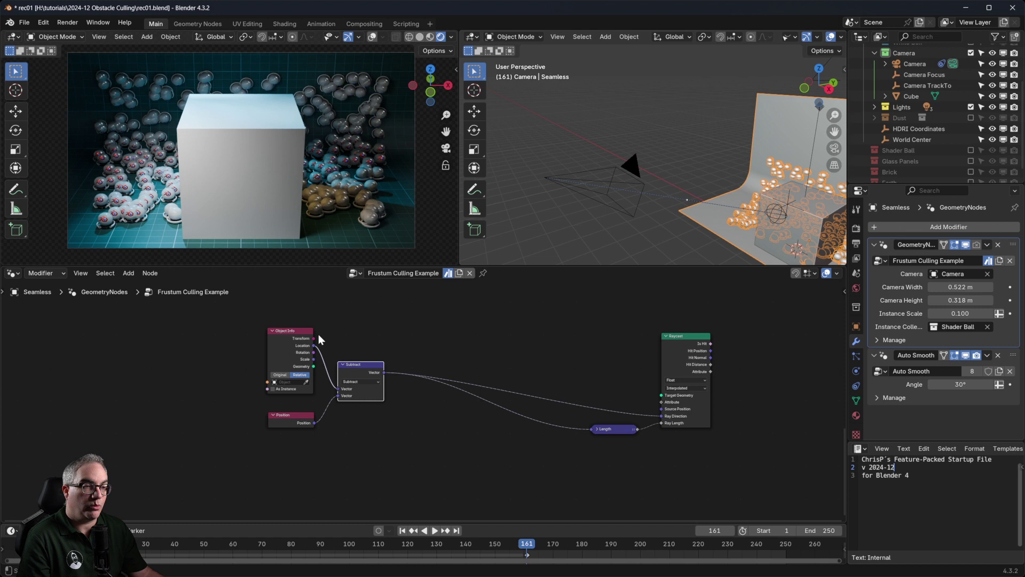
click(686, 342)
drag(686, 342, 697, 331)
drag(614, 424, 618, 416)
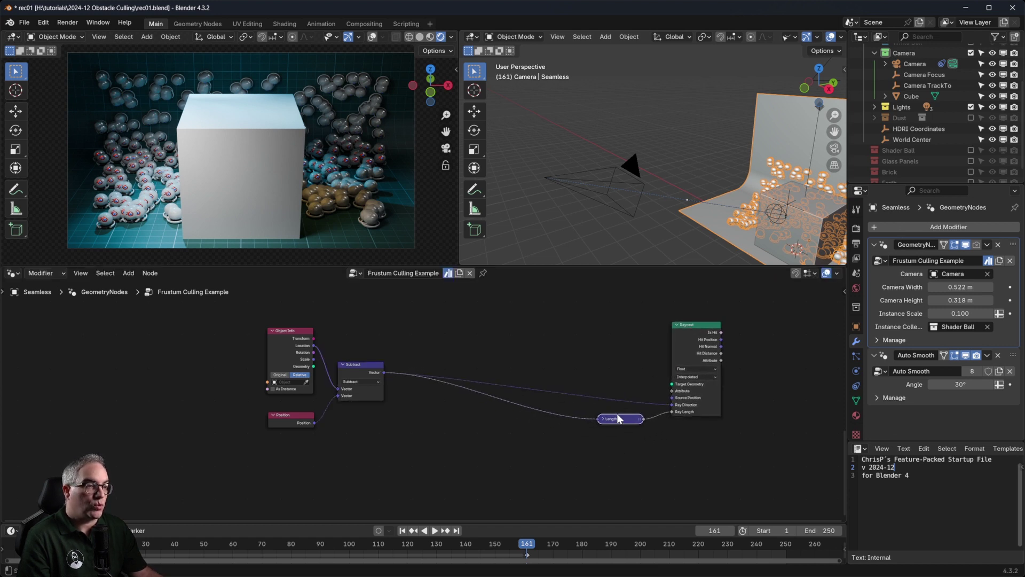
middle_drag(597, 357, 582, 396)
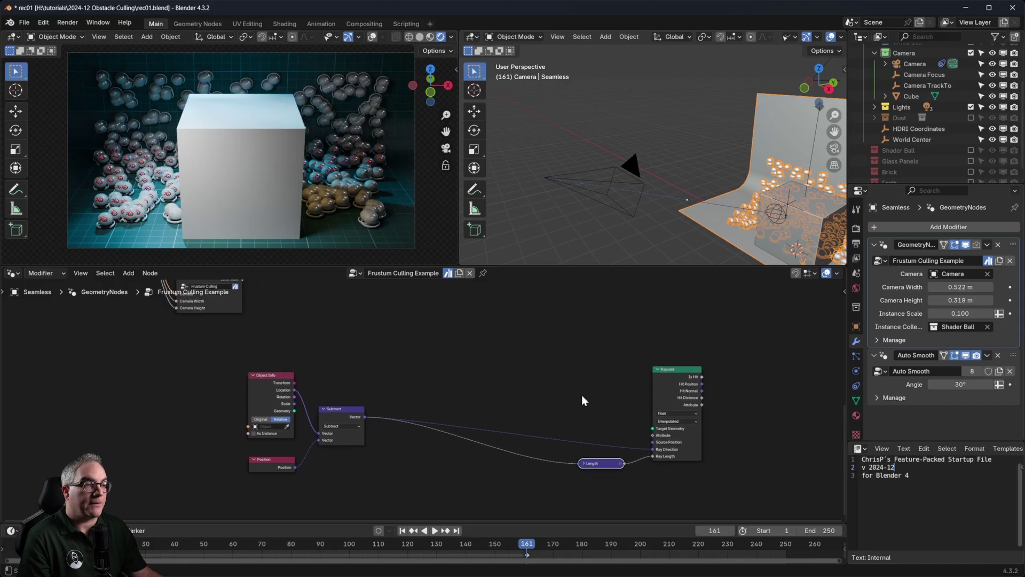
drag(652, 429, 560, 401)
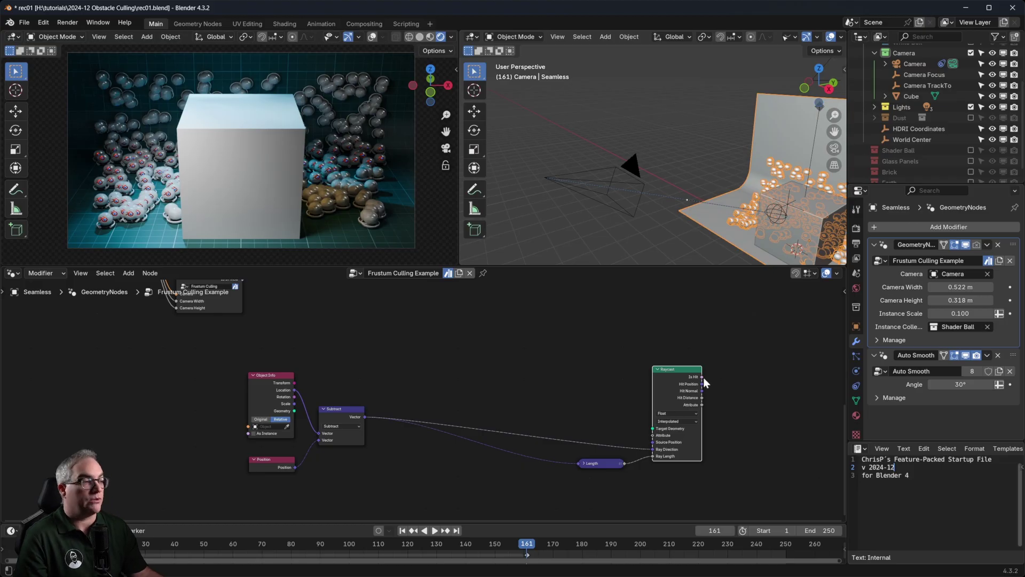
drag(702, 376, 734, 373)
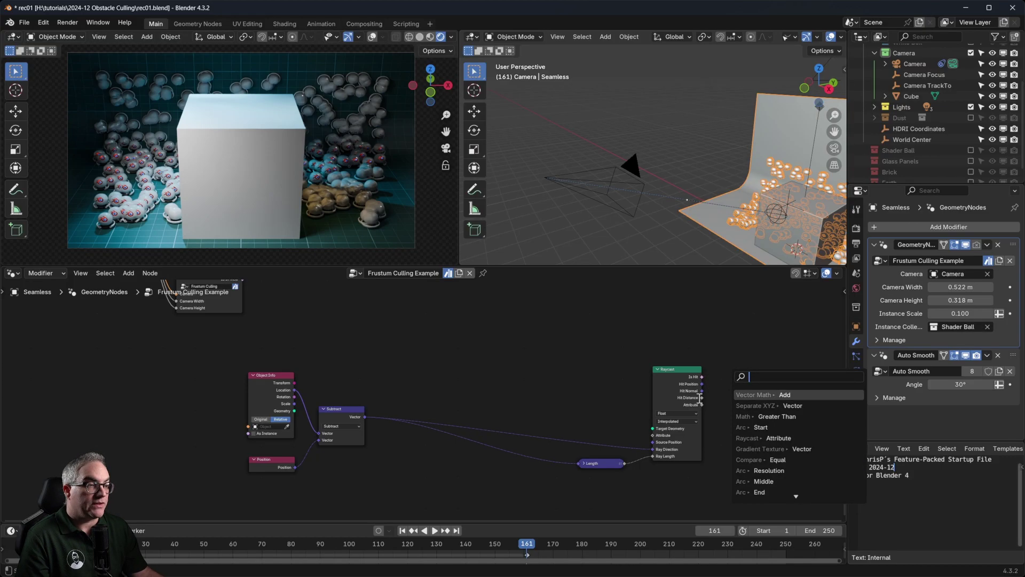
scroll(613, 346, up, 2)
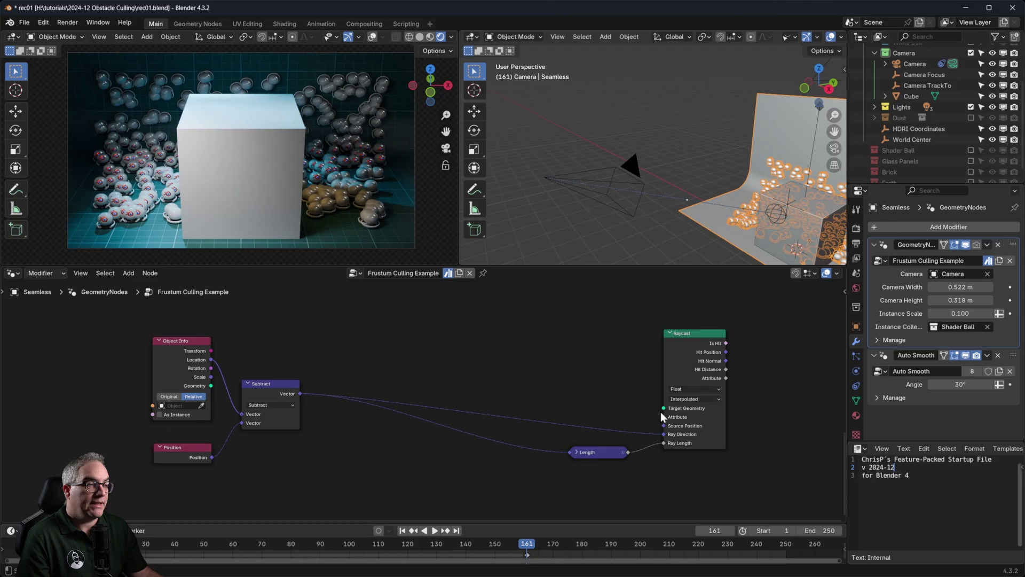
Step: Move the Cube object out of the Camera collection to the top level of the scene collection
scroll(935, 117, up, 5)
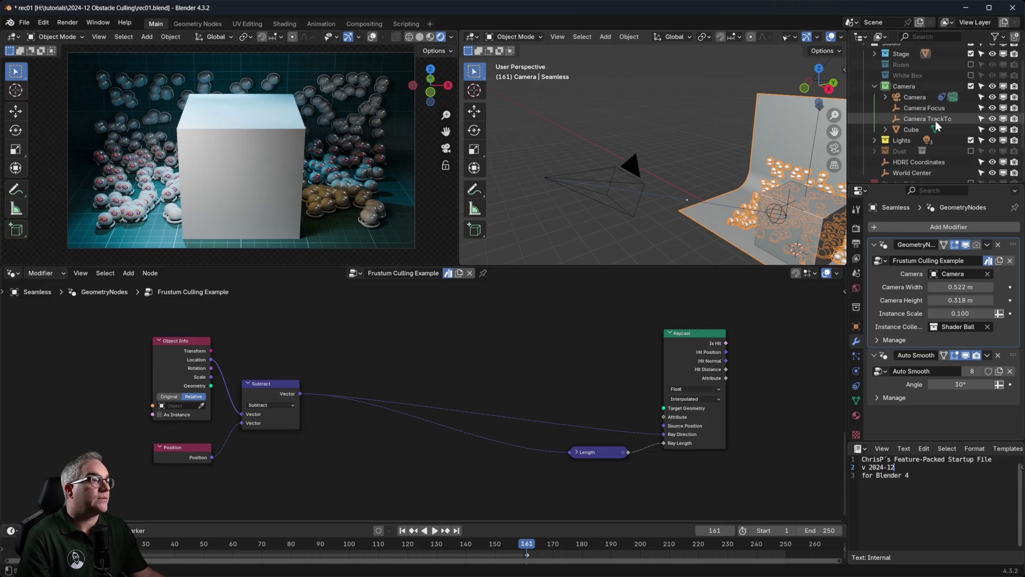
drag(912, 146, 891, 52)
scroll(932, 133, down, 3)
Step: Add an Object Info node for the Cube, feed its Geometry into the Raycast's Target Geometry, and set it to Relative
drag(881, 177, 664, 410)
click(534, 362)
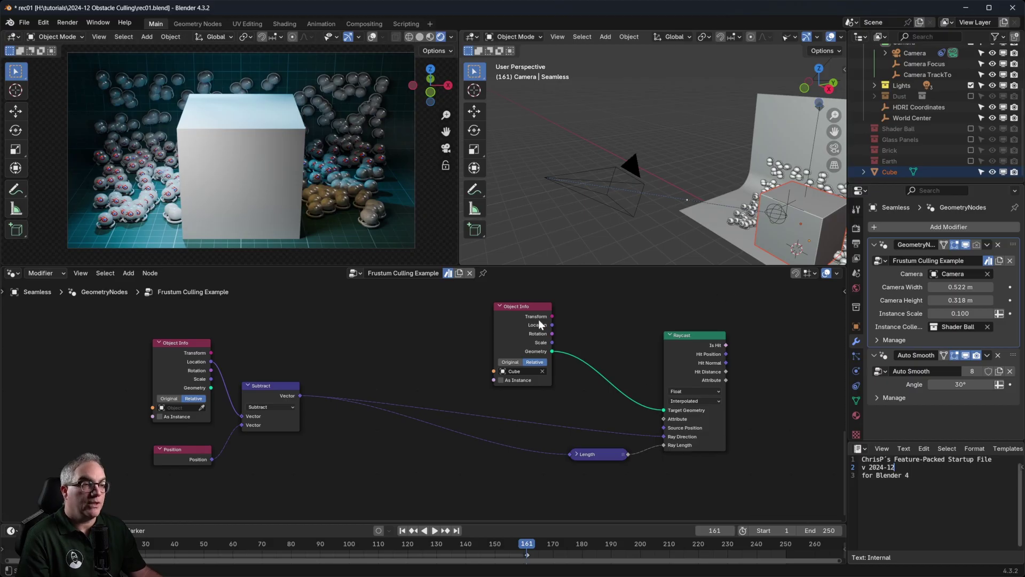
drag(538, 319, 397, 316)
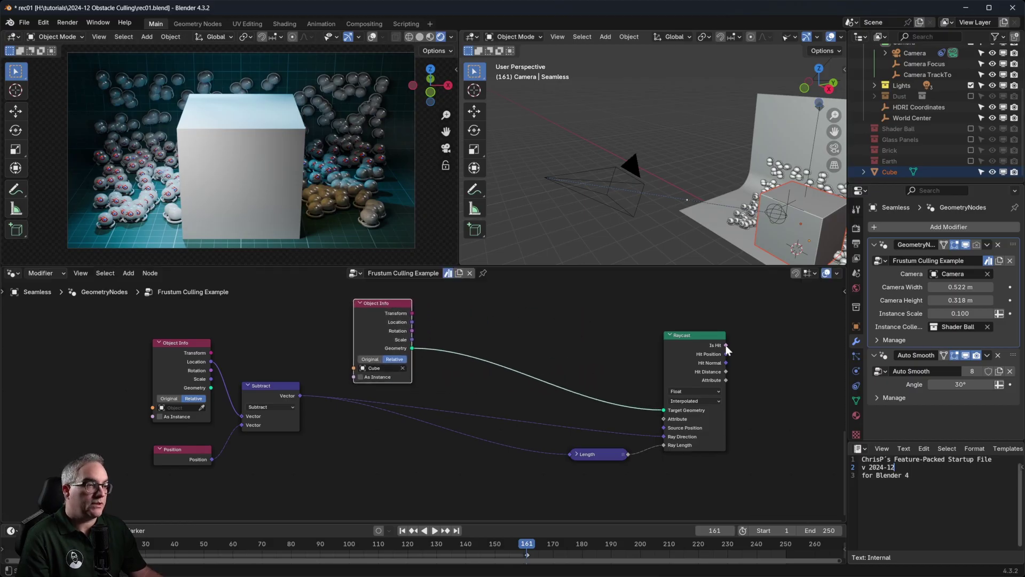
Step: Move the Raycast and Length nodes closer to the Cube's Object Info node
scroll(775, 168, down, 4)
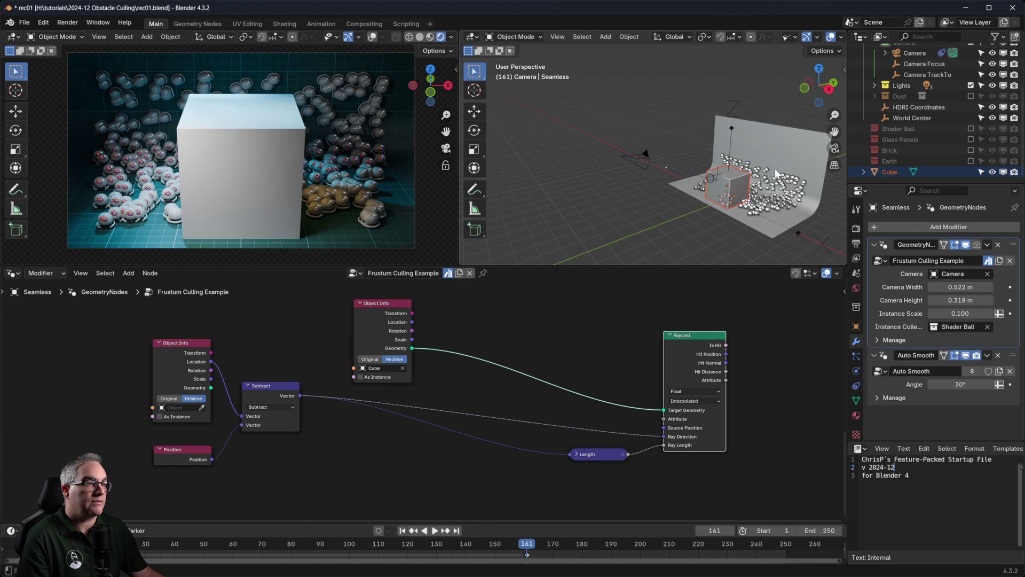
scroll(775, 172, down, 2)
scroll(744, 168, up, 3)
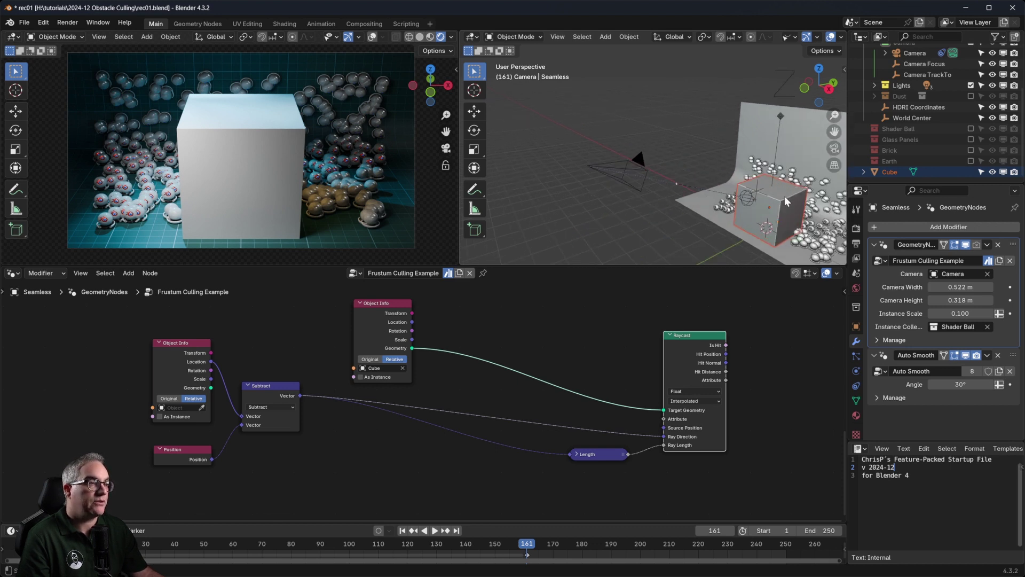
drag(576, 310, 728, 515)
key(g)
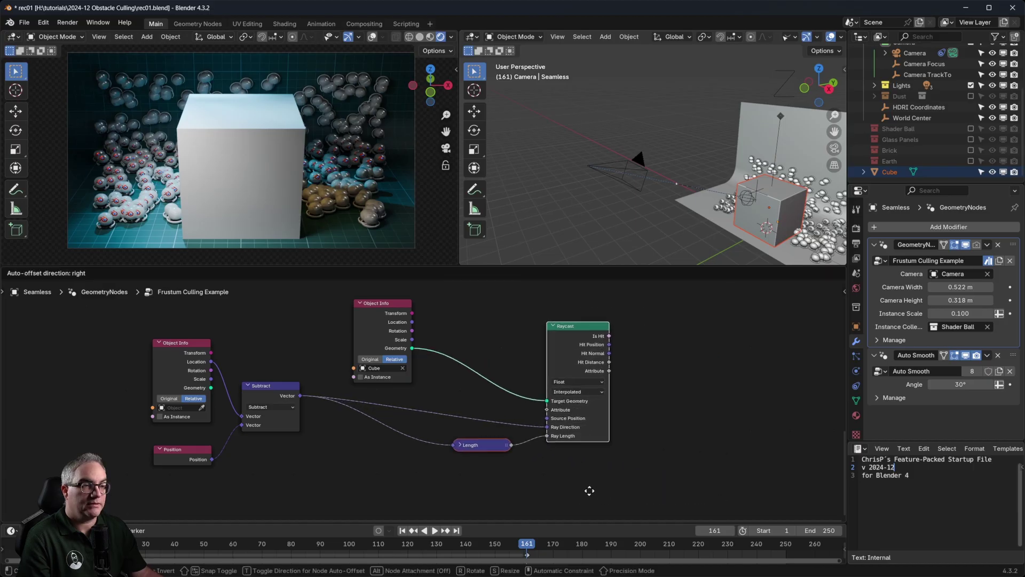
click(524, 489)
Step: Connect the Raycast's Is Hit output to the Selection input of Instance on Points
scroll(607, 415, down, 2)
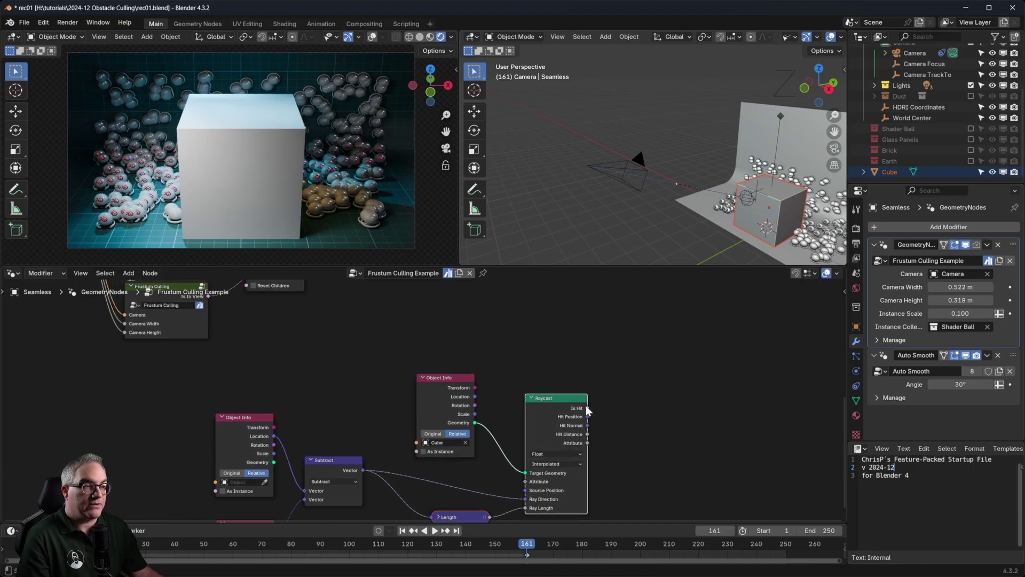
scroll(585, 405, down, 1)
middle_drag(618, 390, 630, 452)
scroll(629, 451, down, 4)
scroll(401, 374, up, 6)
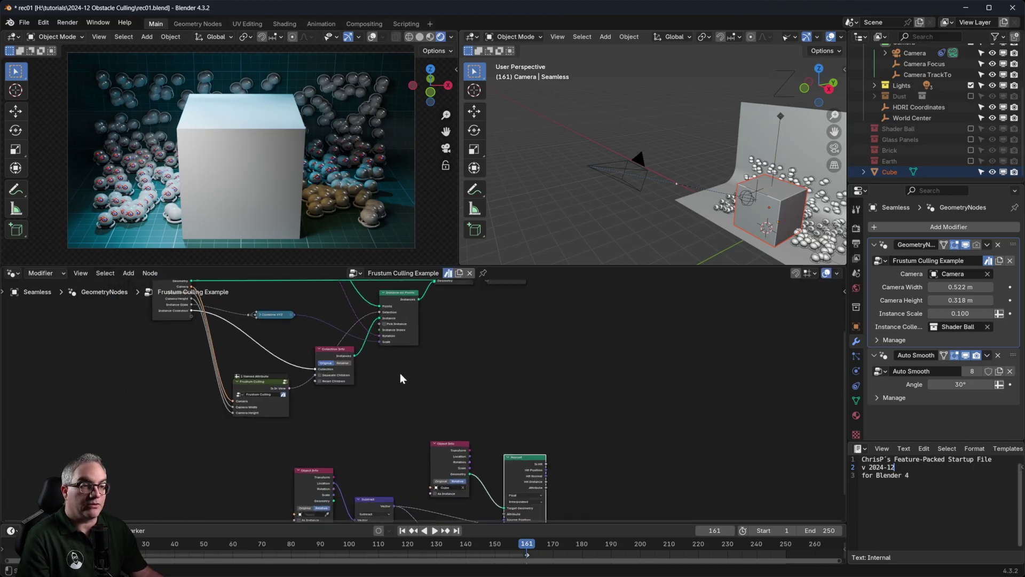
middle_drag(527, 412, 548, 422)
scroll(571, 449, down, 1)
drag(585, 485, 410, 321)
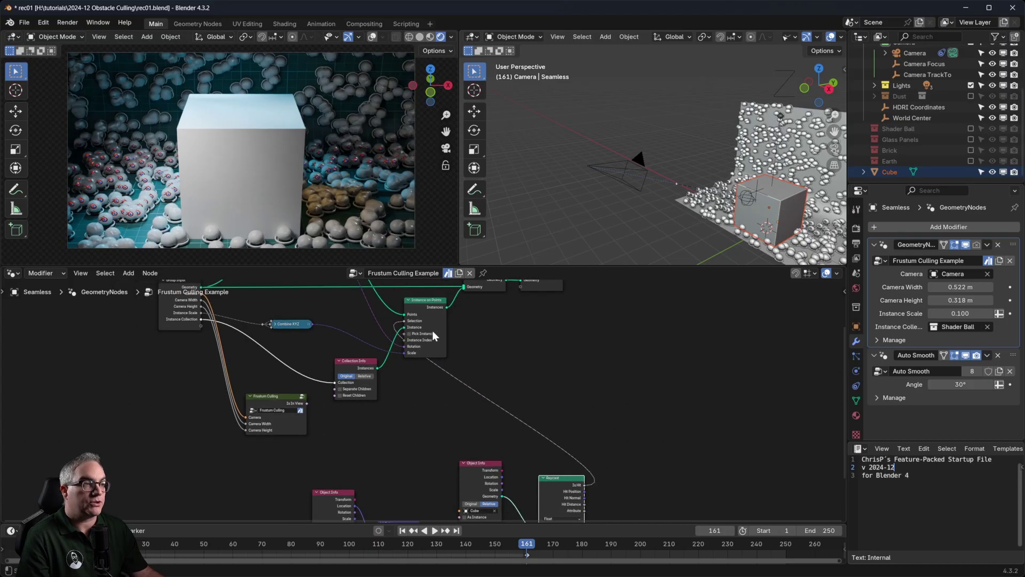
Step: Connect the Group Input's Camera output to the Object input of the Object Info node feeding the Subtract node
scroll(737, 177, down, 4)
middle_drag(486, 419, 475, 301)
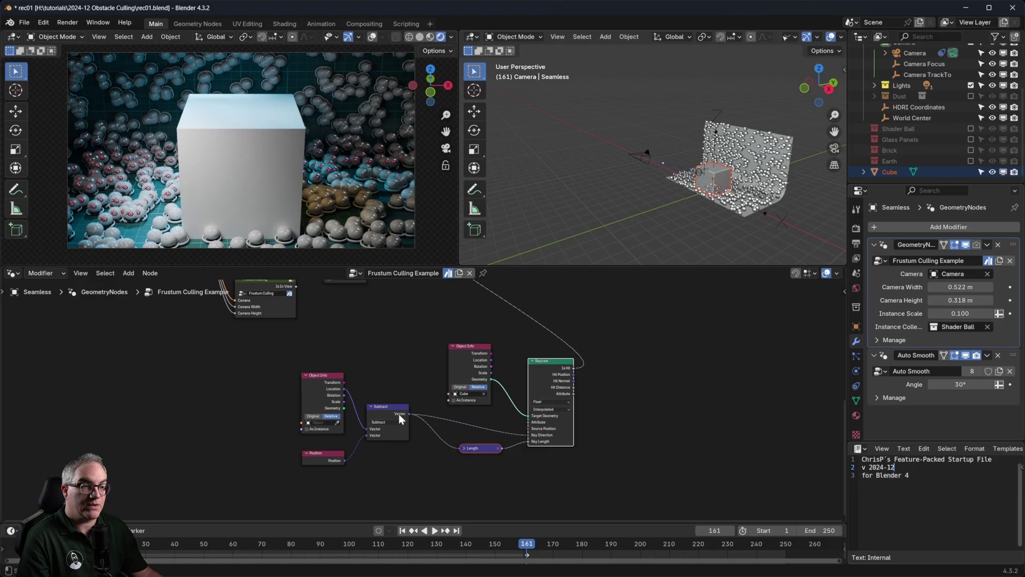
scroll(398, 420, up, 4)
scroll(446, 410, up, 2)
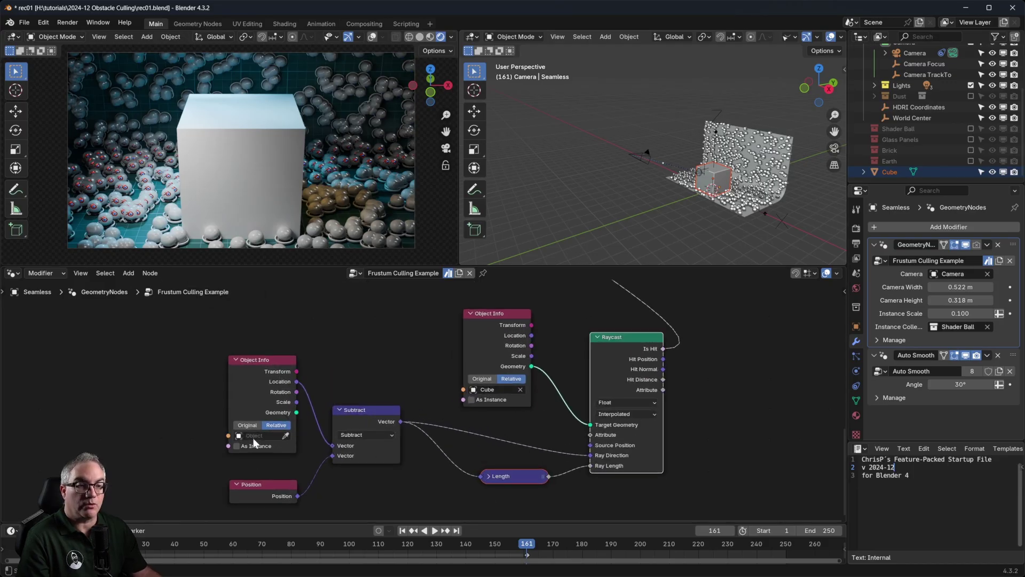
scroll(253, 438, down, 3)
middle_drag(300, 373, 366, 440)
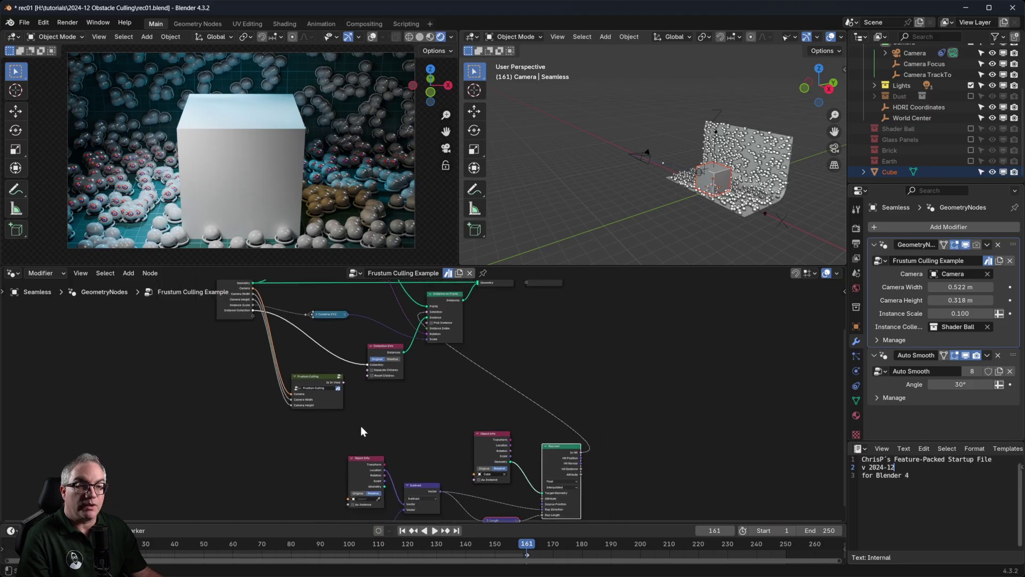
drag(253, 288, 346, 503)
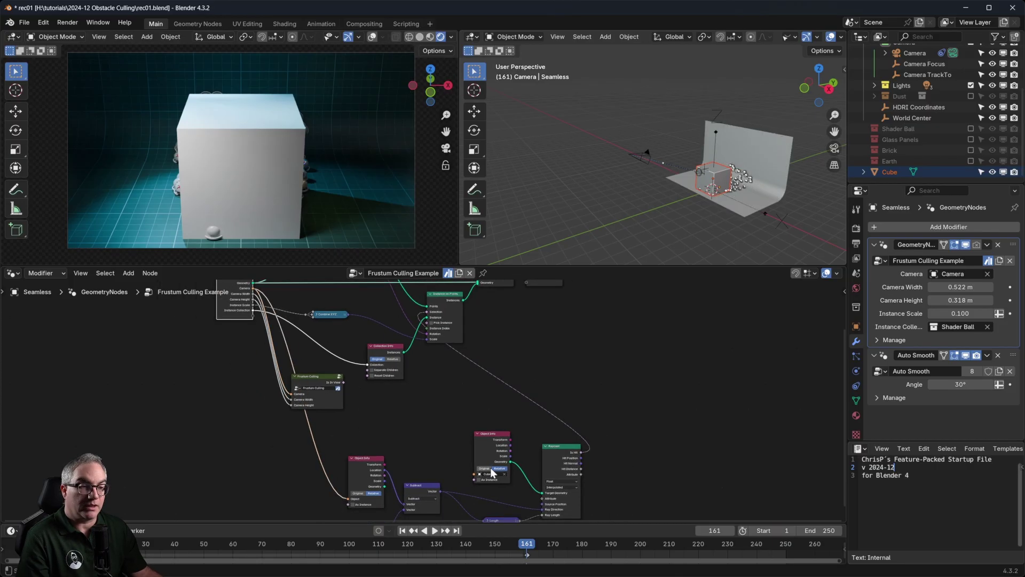
Step: Examine which shader balls remain around the cube from several angles in the perspective viewport
middle_drag(518, 483, 510, 387)
scroll(509, 386, up, 4)
middle_drag(774, 193, 627, 150)
scroll(738, 204, up, 5)
middle_drag(623, 196, 689, 183)
scroll(592, 357, down, 2)
middle_drag(590, 353, 559, 408)
middle_drag(701, 206, 733, 180)
scroll(674, 208, down, 6)
scroll(675, 207, up, 3)
scroll(710, 207, up, 2)
Step: Try shifting the Camera TrackTo empty along the global X axis to test the culling
click(922, 75)
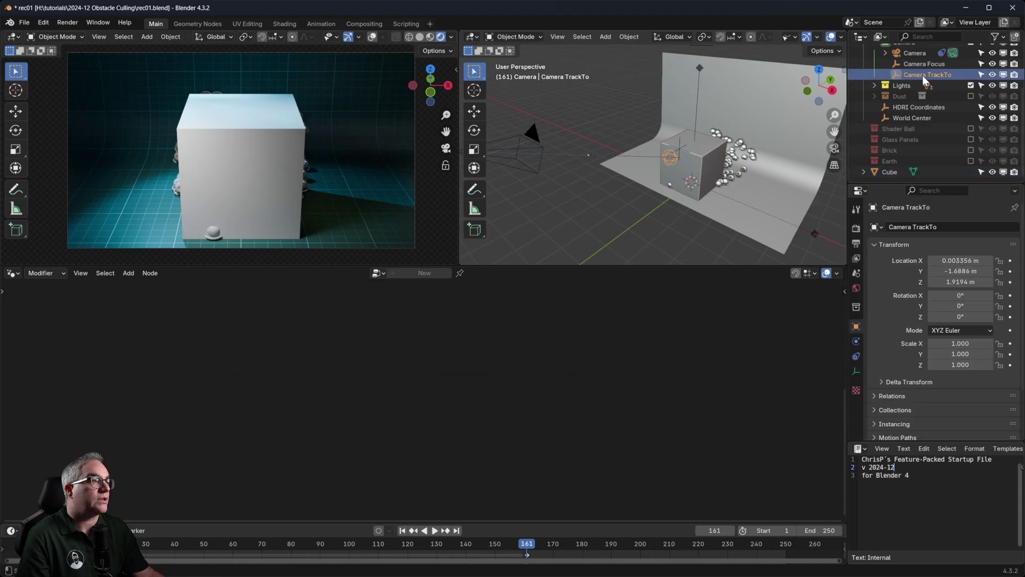
key(g)
key(x)
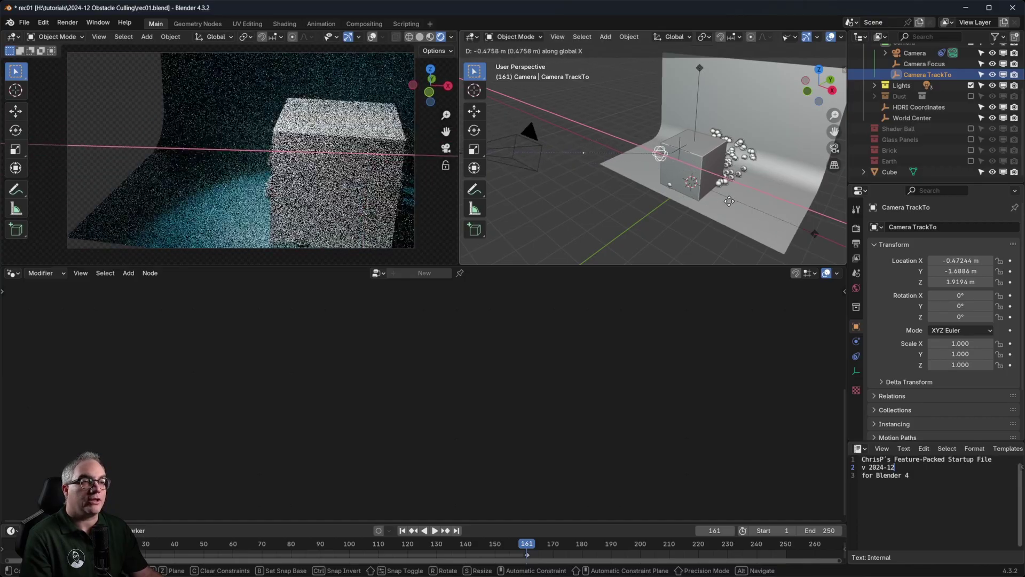
click(739, 205)
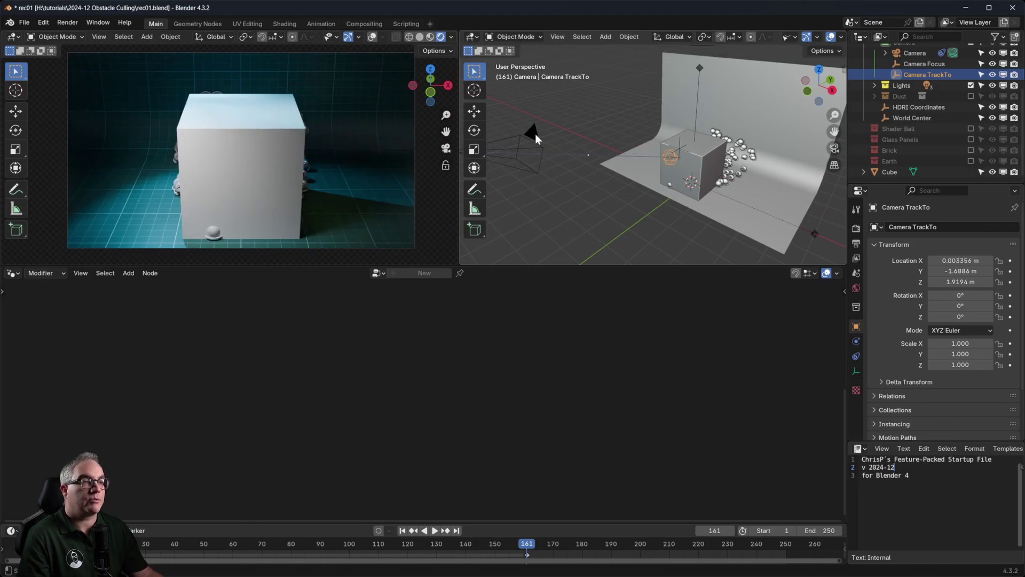
Step: Move the camera along the global X axis to about 5.06 m to test the culling, and undo the move
click(535, 134)
scroll(639, 210, down, 4)
key(g)
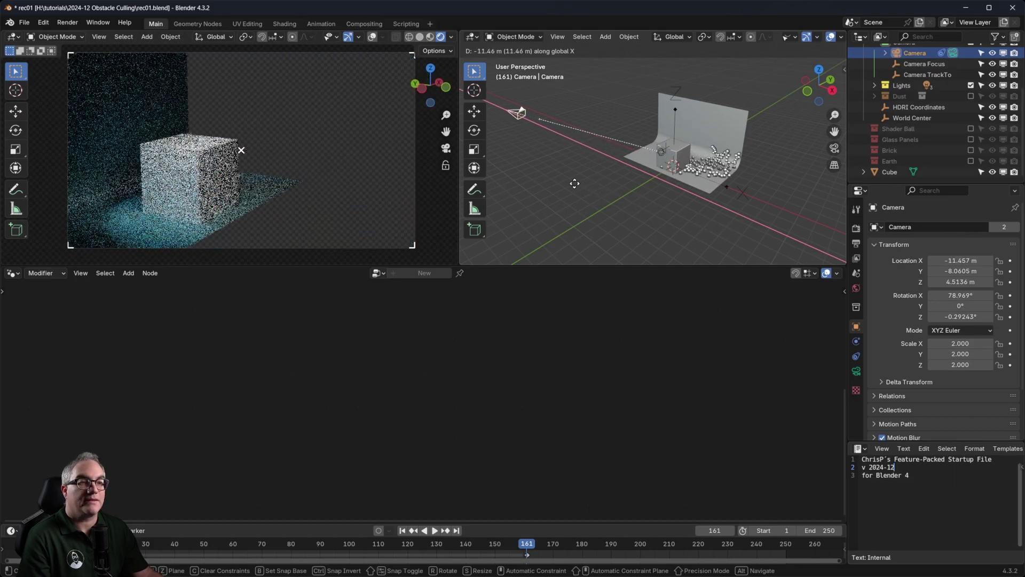
click(738, 227)
scroll(728, 164, up, 6)
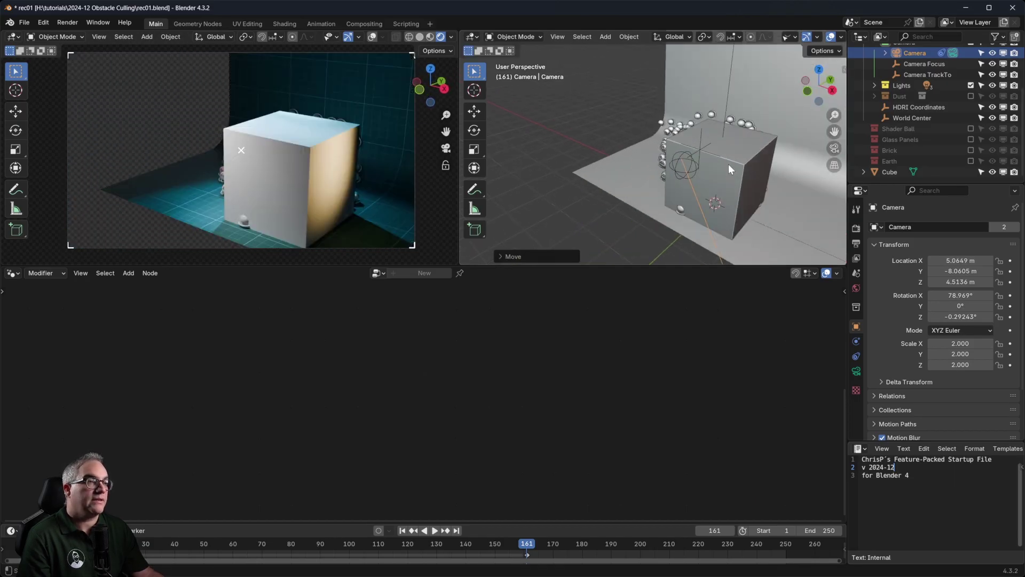
scroll(729, 165, down, 6)
key(ctrl+z)
scroll(729, 165, up, 6)
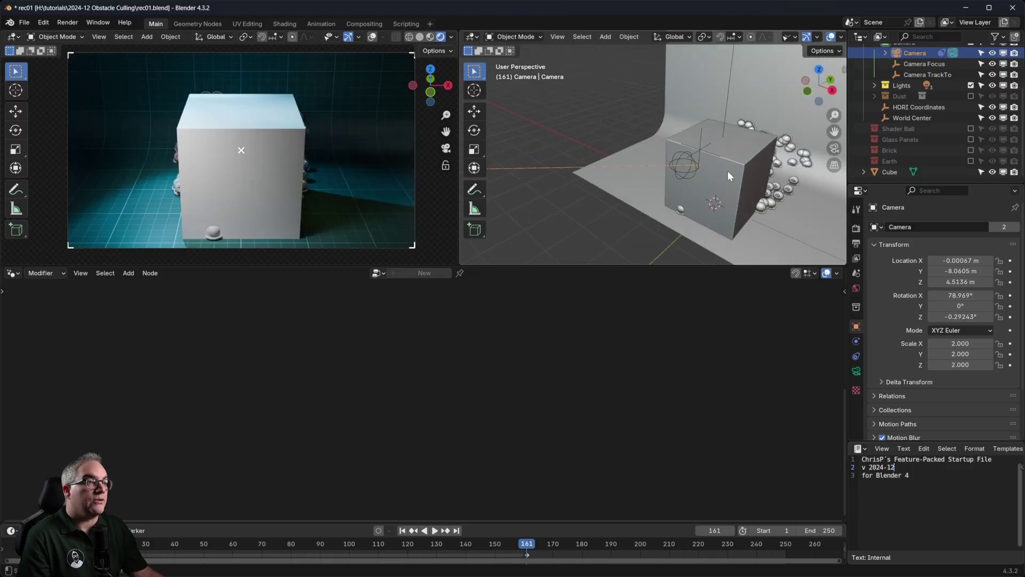
Step: Select the Seamless object and reconnect Frustum Culling's Is In View output to the Selection input of Instance on Points
middle_drag(727, 171, 761, 144)
click(761, 144)
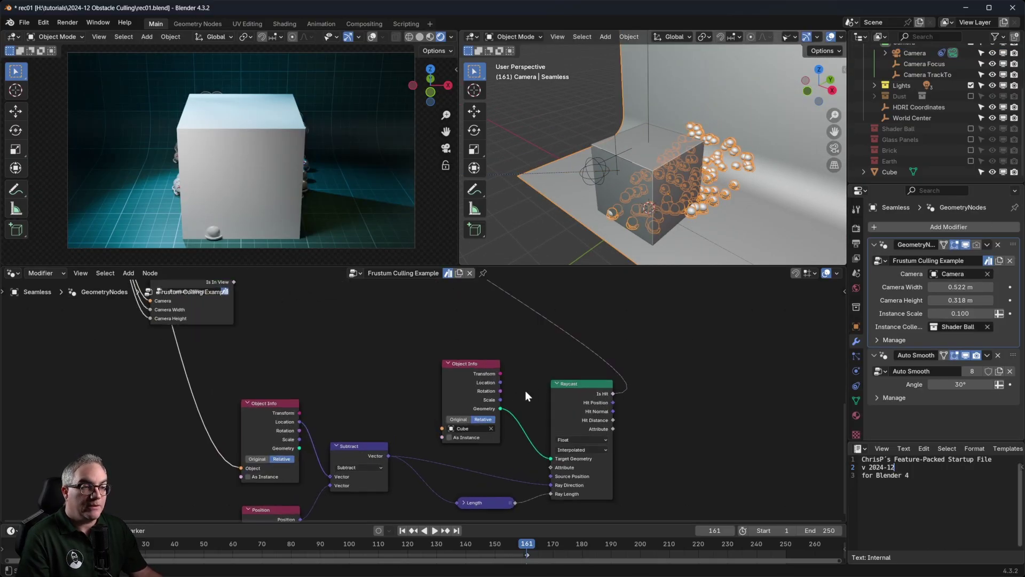
scroll(584, 354, down, 7)
middle_drag(546, 369, 565, 438)
scroll(359, 370, up, 5)
middle_drag(396, 389, 425, 473)
scroll(424, 473, up, 3)
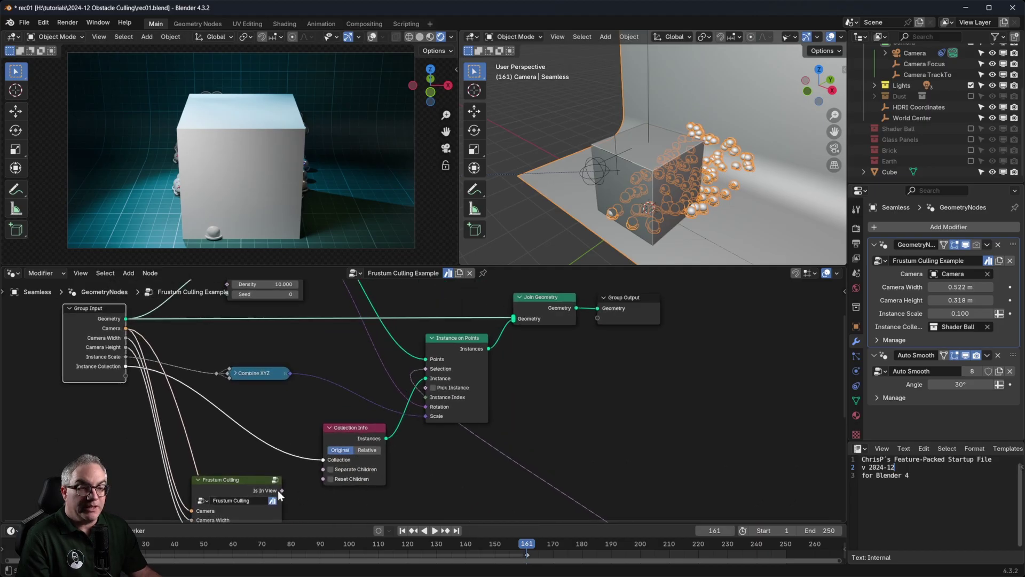
drag(281, 490, 425, 368)
scroll(661, 190, down, 4)
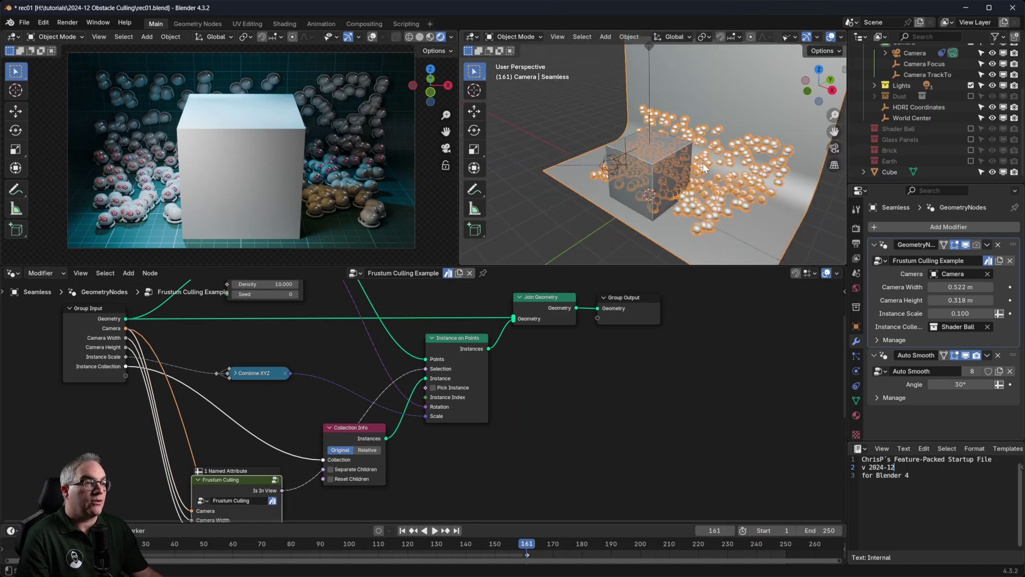
Step: Move the whole group of raycast nodes so it sits below the Frustum Culling node
middle_drag(540, 436, 568, 340)
scroll(442, 407, down, 4)
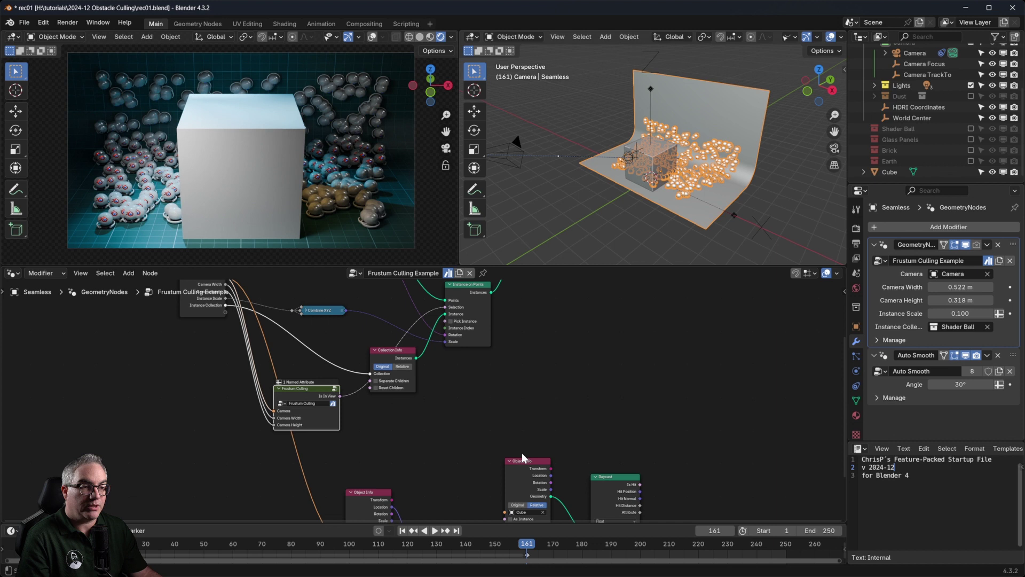
middle_drag(521, 455, 521, 365)
drag(339, 382, 666, 519)
key(g)
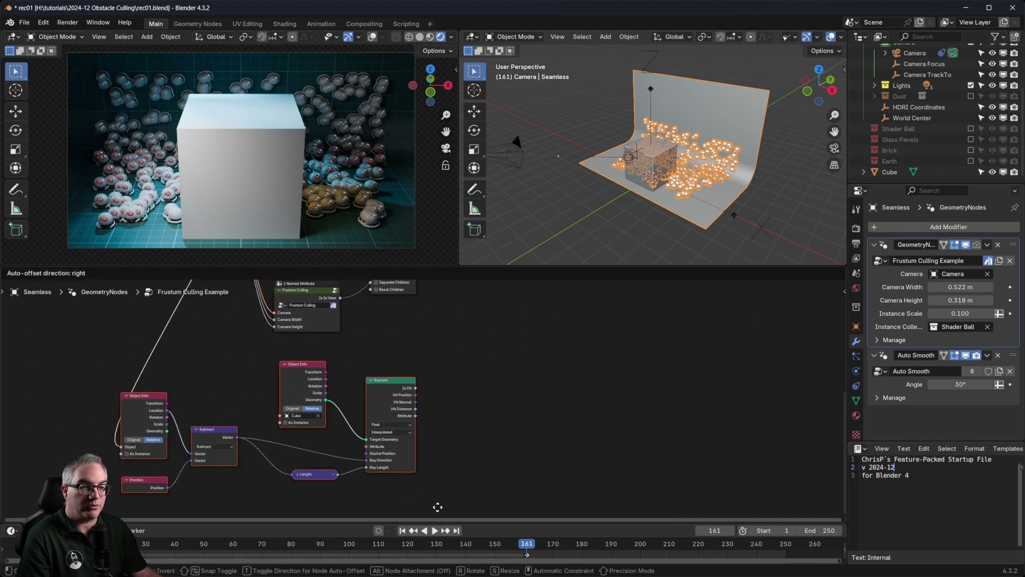
click(438, 509)
Step: Add a Boolean Math node set to Not and wire it to the Raycast node's Is Hit output
shift+scroll(473, 451, up, 4)
scroll(441, 425, up, 3)
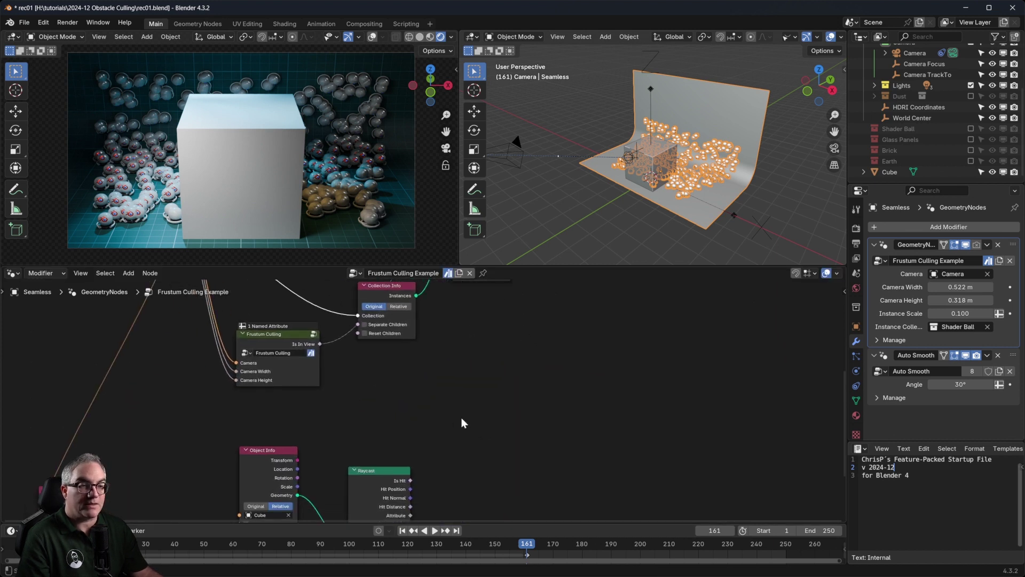
key(shift+a)
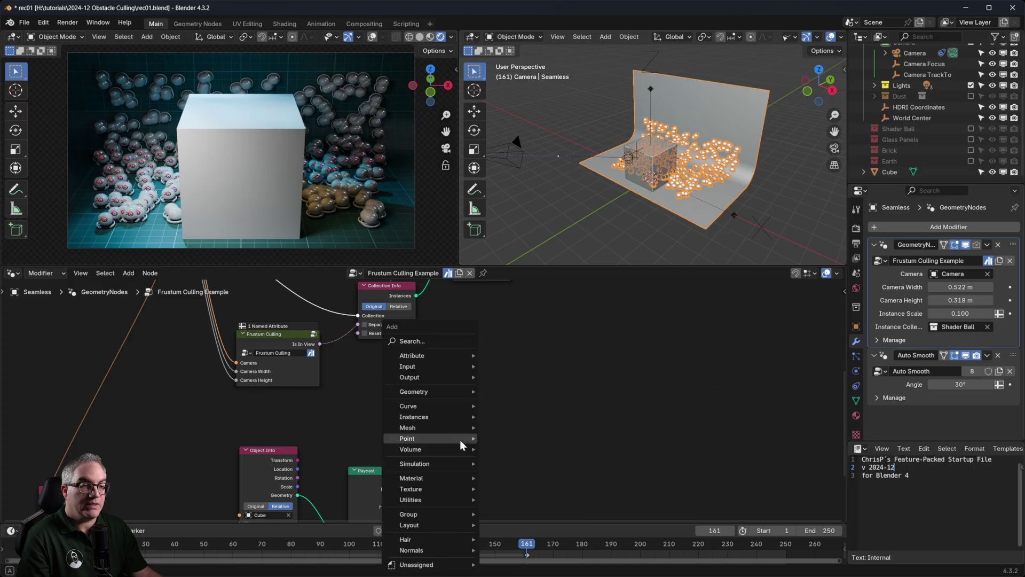
click(437, 340)
text(boo)
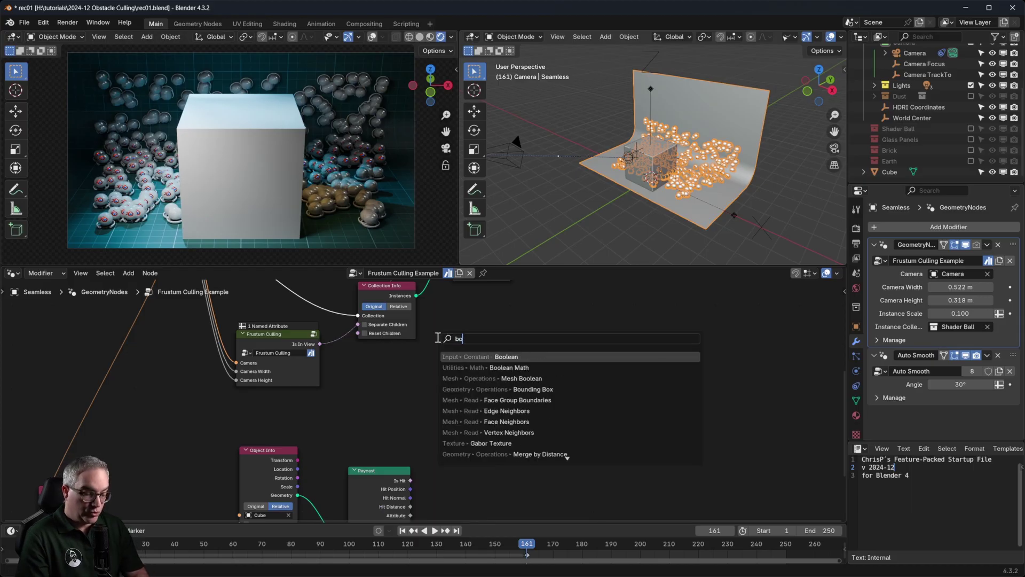
click(537, 368)
click(448, 441)
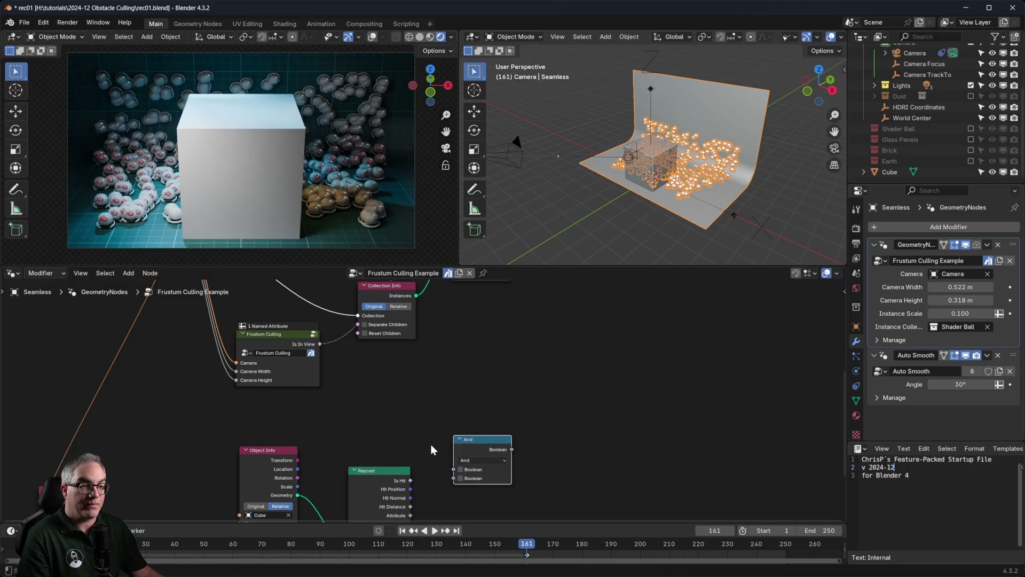
click(476, 460)
click(478, 498)
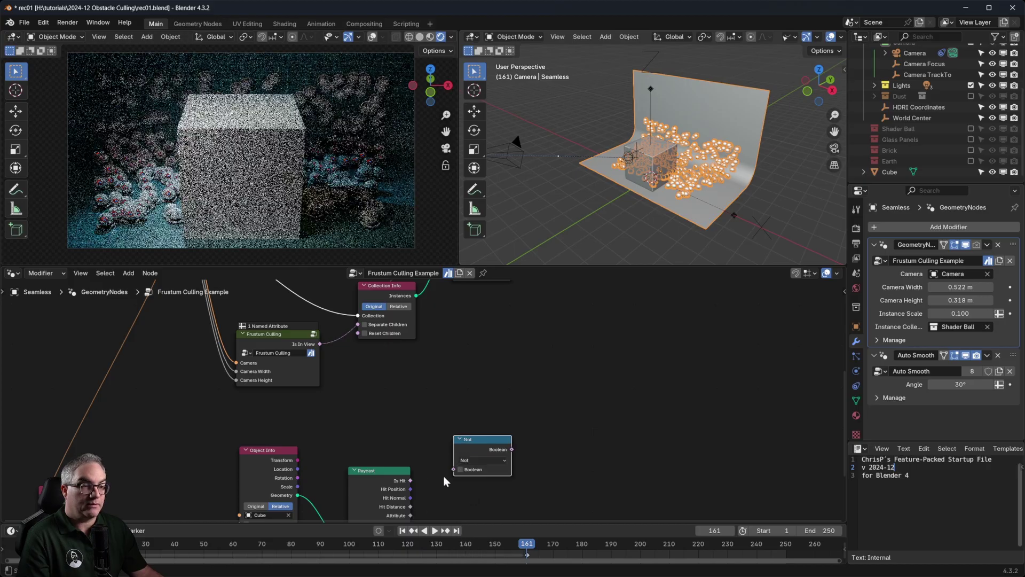
drag(473, 439, 454, 450)
Step: Duplicate the Not node, set the copy to And, and place it above the original
middle_drag(436, 393, 424, 408)
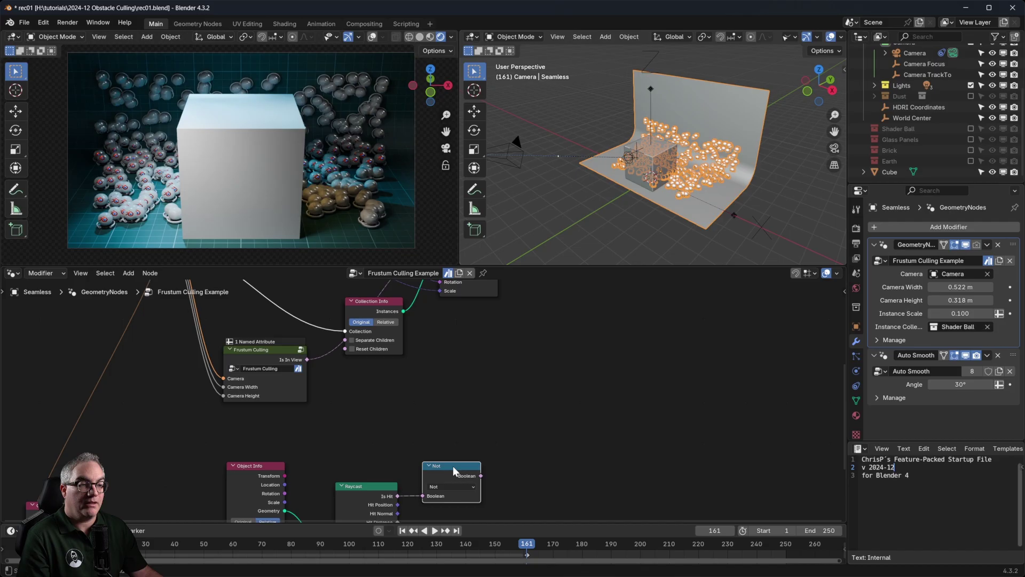
key(shift+d)
click(451, 407)
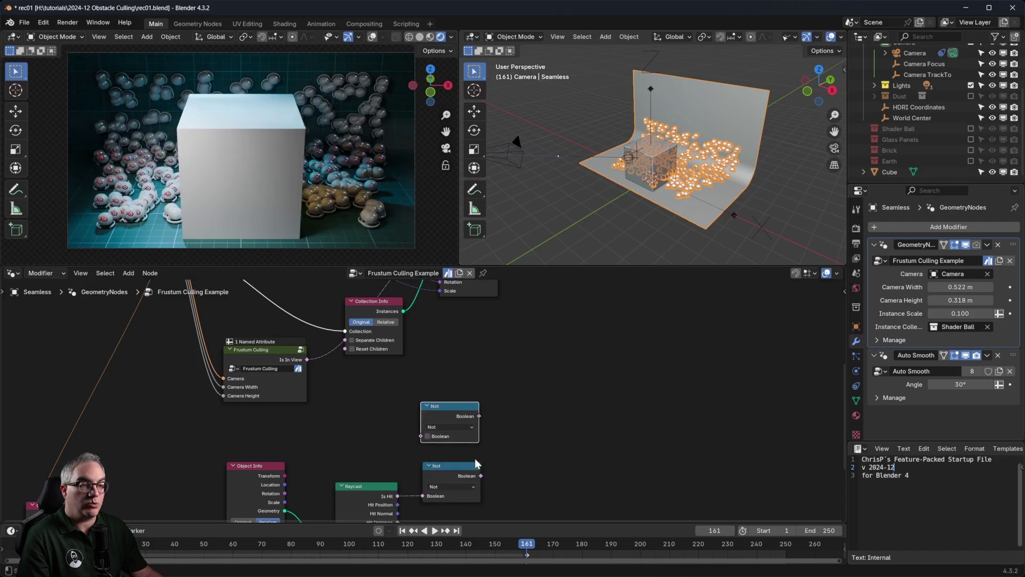
click(441, 429)
click(441, 446)
drag(446, 408, 453, 393)
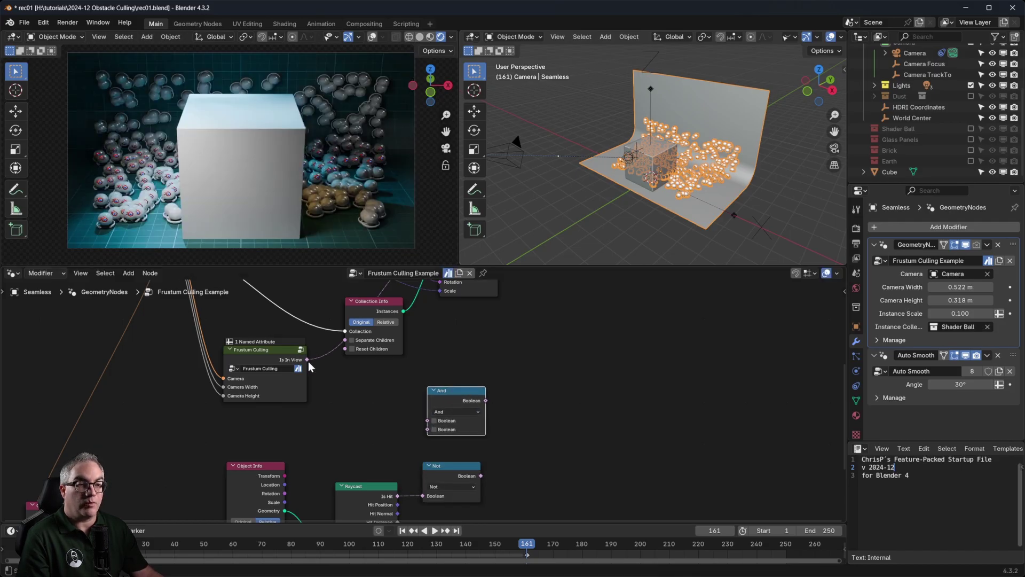
Step: Combine Frustum Culling's Is In View and the Not output in the And node, and feed its result to Instance on Points' Selection
drag(308, 360, 430, 421)
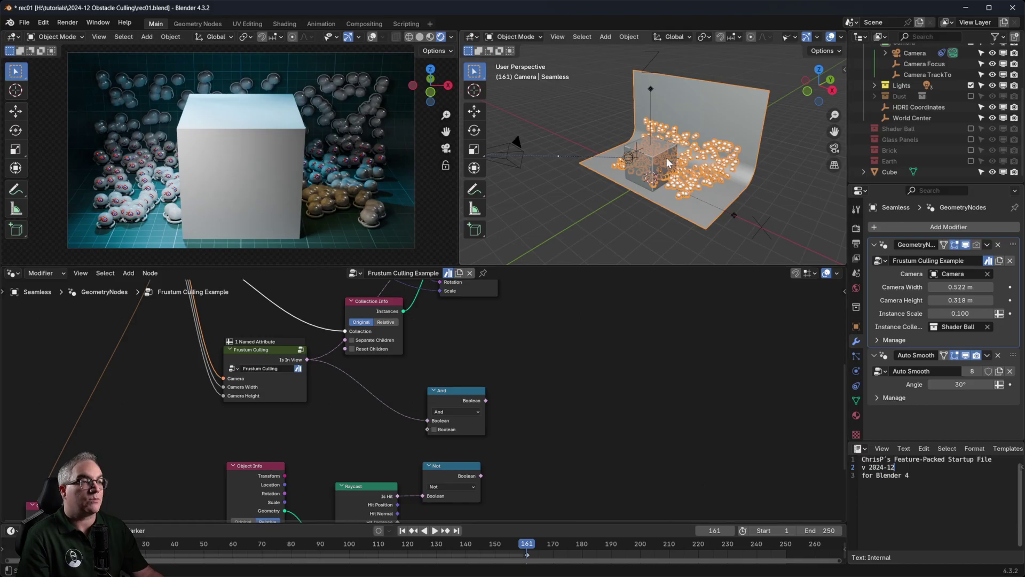
drag(481, 475, 427, 430)
middle_drag(483, 323, 475, 410)
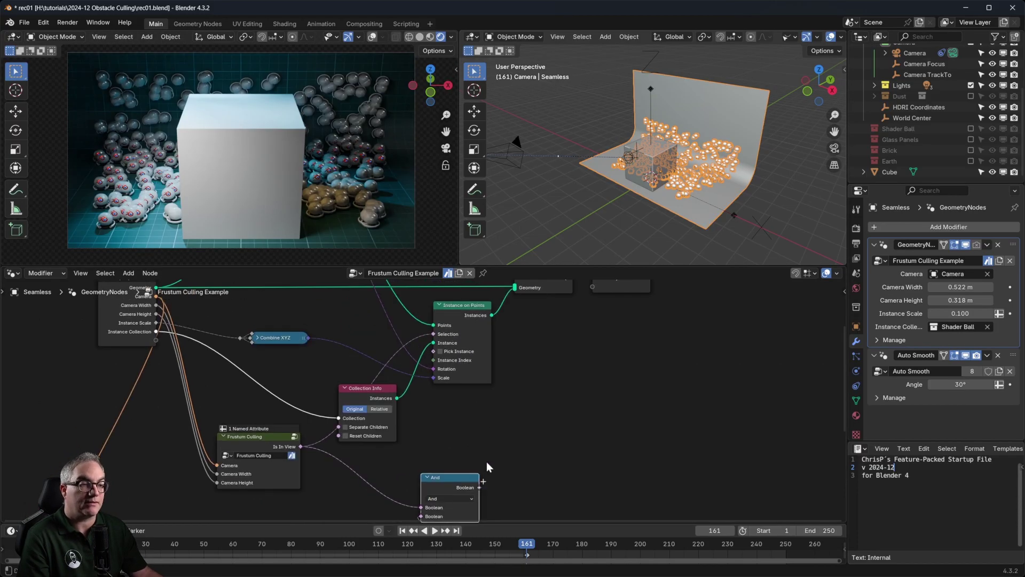
drag(480, 487, 433, 334)
Step: Move the camera along the global X axis to about -0.5 m to test the combined frustum and obstacle culling
scroll(723, 187, down, 4)
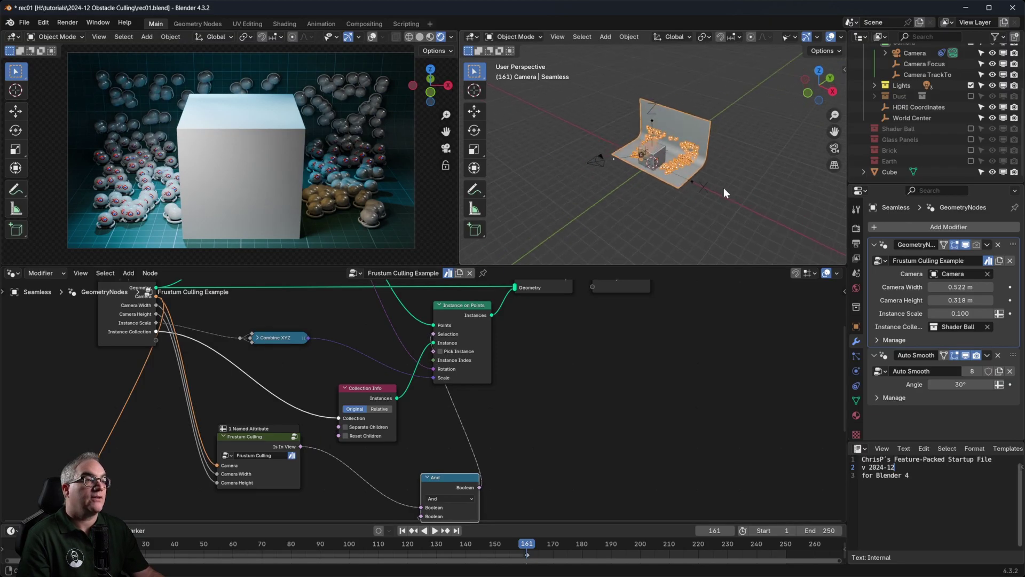
middle_drag(651, 159, 732, 163)
scroll(678, 191, up, 5)
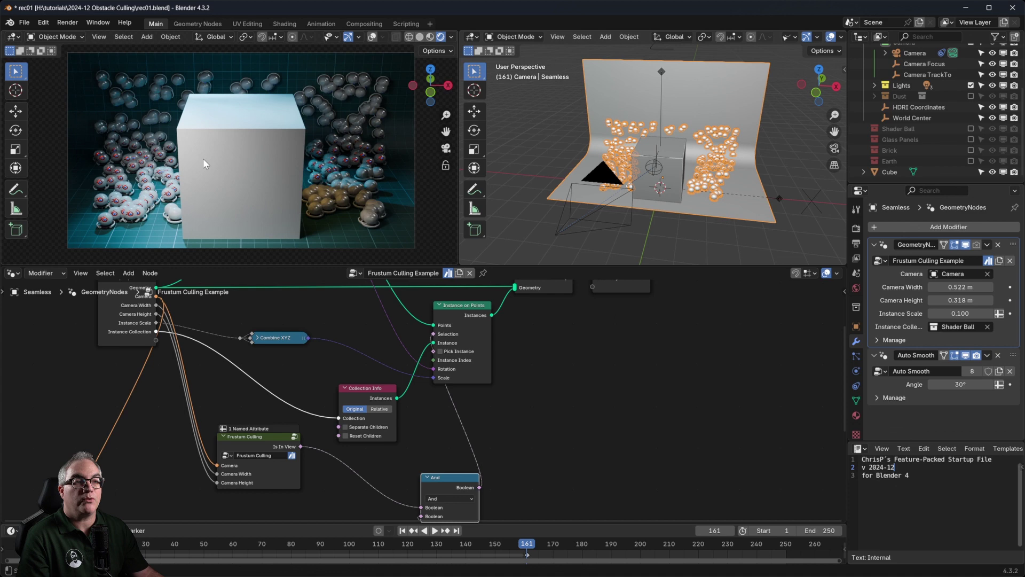
middle_drag(735, 172, 695, 187)
click(539, 207)
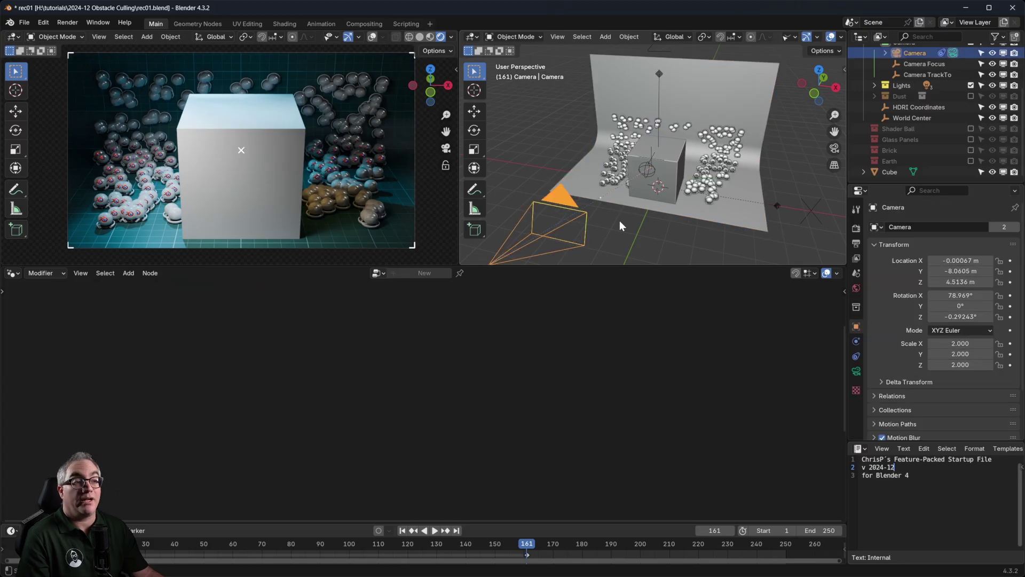
key(g)
key(x)
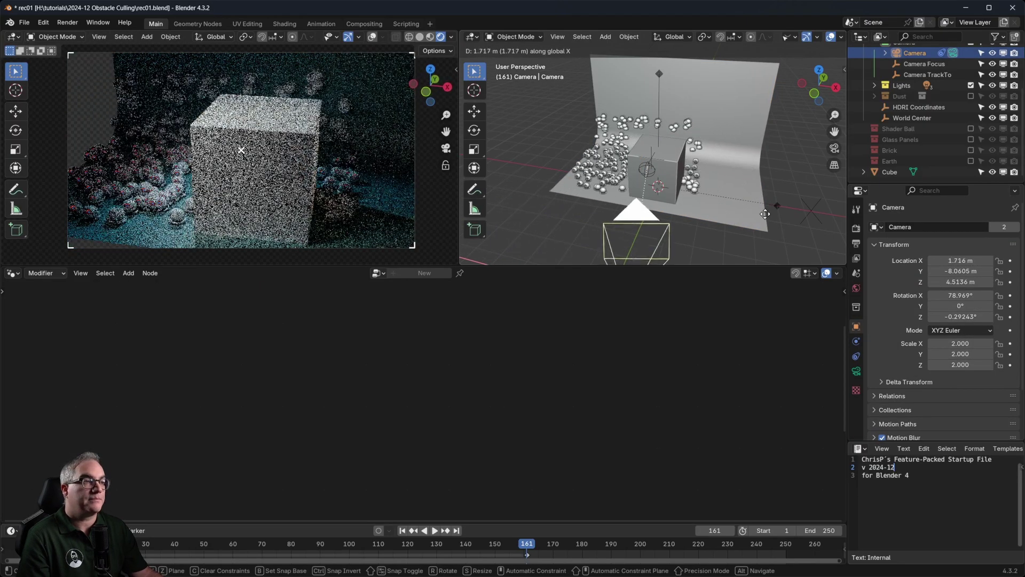
click(588, 199)
middle_drag(588, 199, 722, 153)
scroll(674, 204, down, 7)
scroll(695, 204, up, 7)
scroll(739, 163, down, 4)
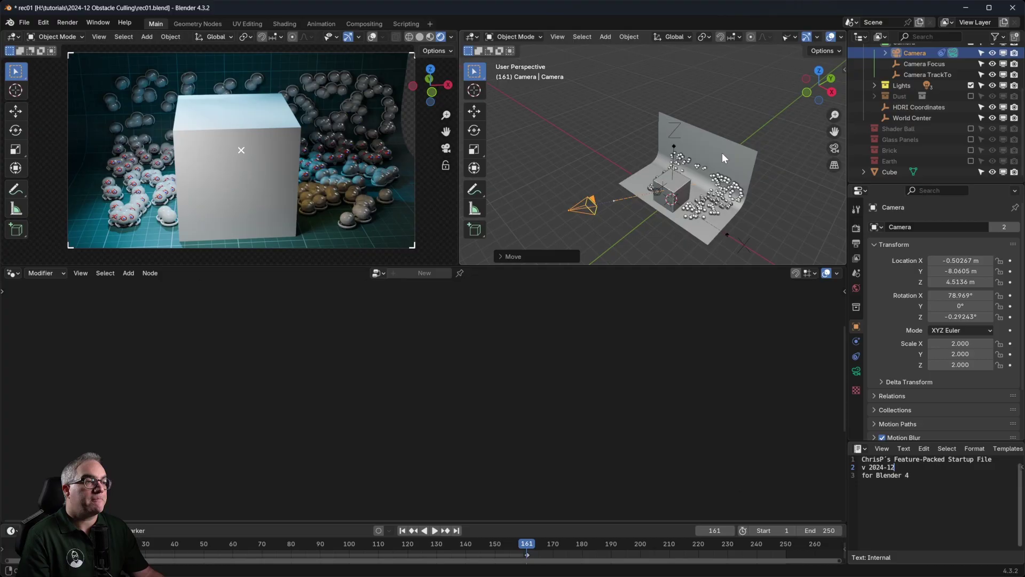
Step: Select the Seamless object and examine the raycast node chain in its Frustum Culling Example tree
click(722, 154)
scroll(508, 453, down, 5)
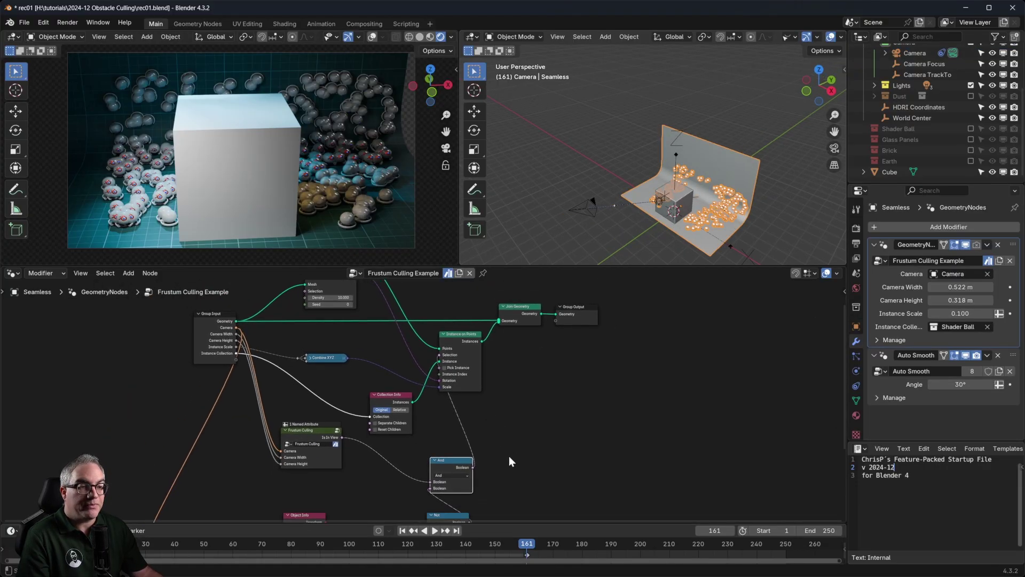
scroll(508, 453, down, 1)
middle_drag(508, 453, 550, 350)
scroll(443, 380, up, 3)
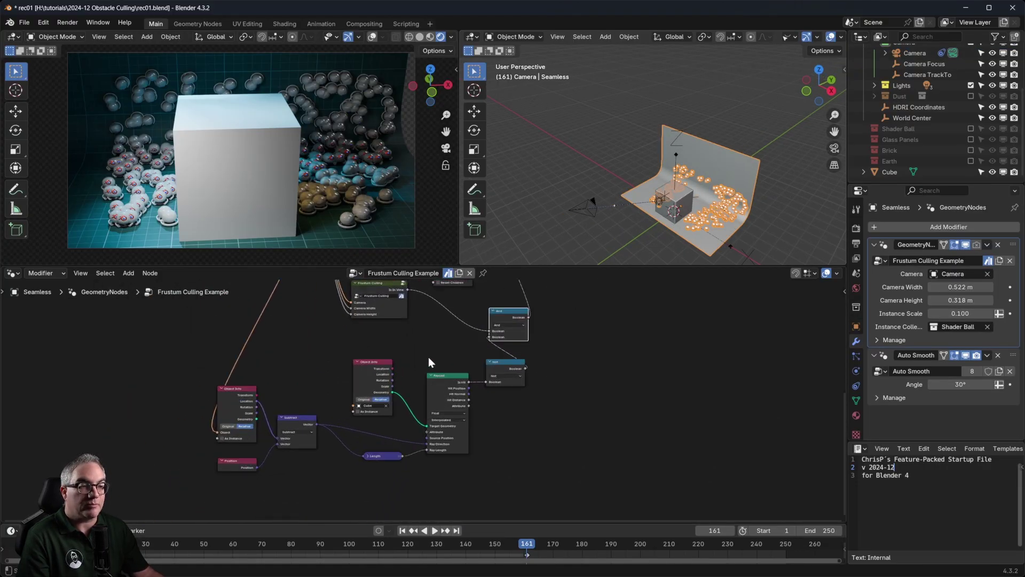
middle_drag(436, 358, 440, 373)
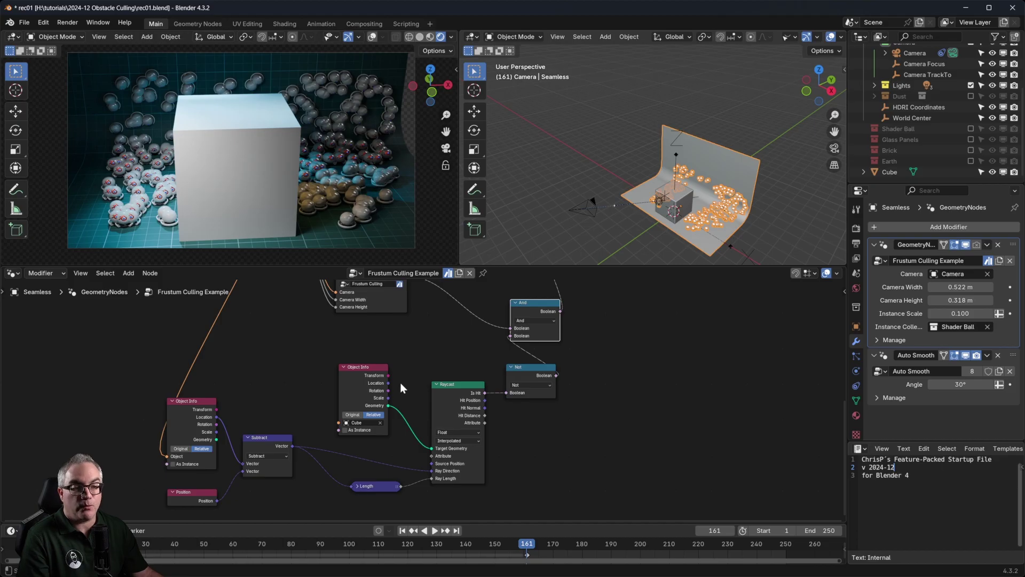
scroll(400, 383, down, 1)
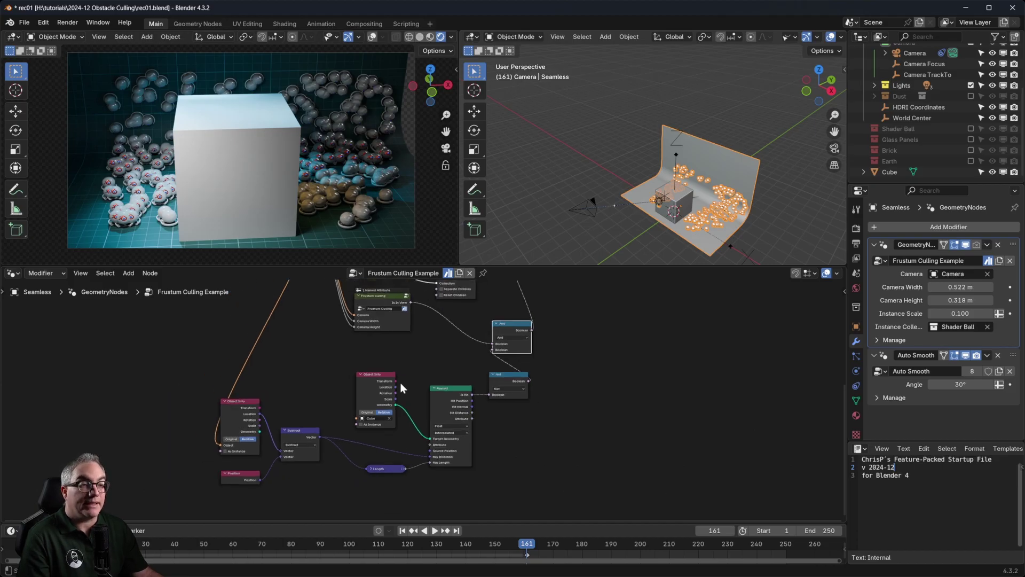
scroll(406, 335, up, 1)
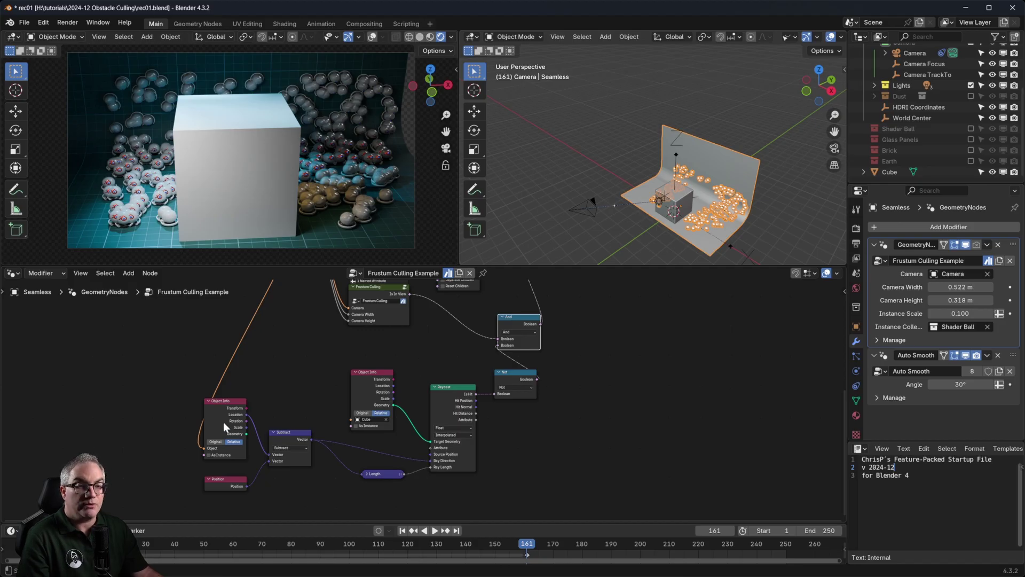
drag(231, 382, 456, 495)
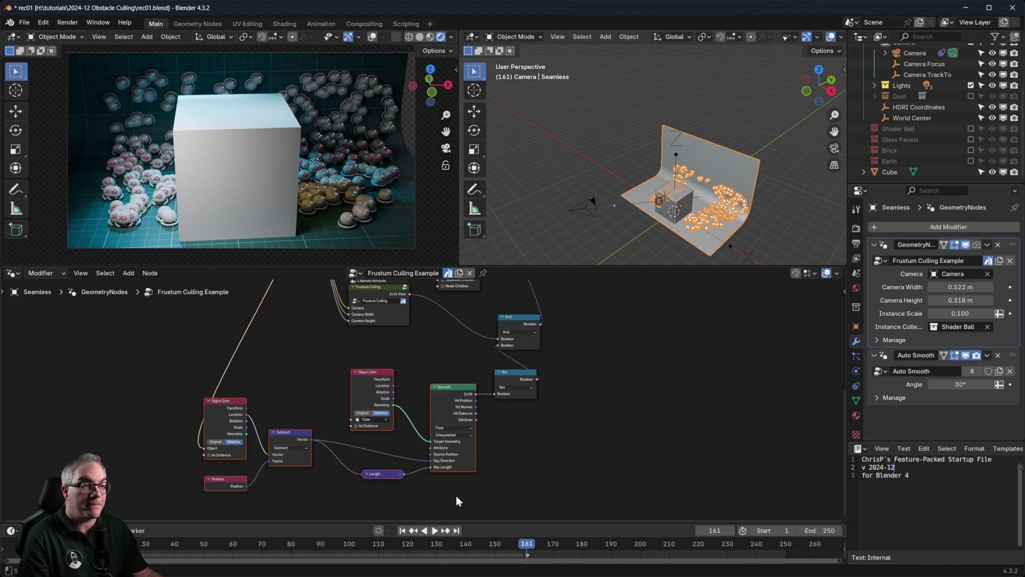
click(582, 321)
Step: Delete the And and Not nodes and reconnect Frustum Culling's Is In View output to Instance on Points' Selection
middle_drag(562, 343, 540, 424)
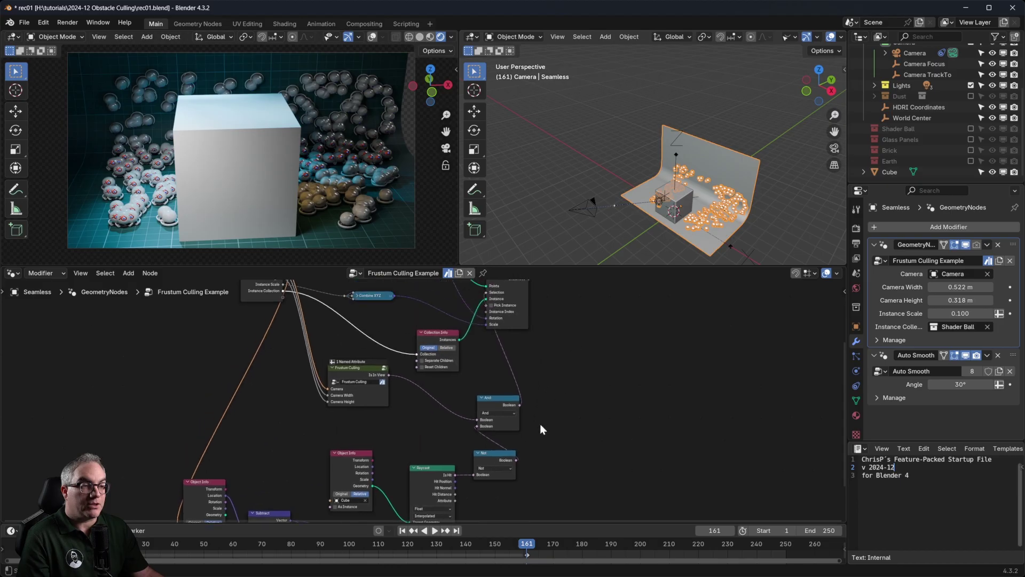
scroll(538, 422, down, 1)
shift+click(484, 448)
key(x)
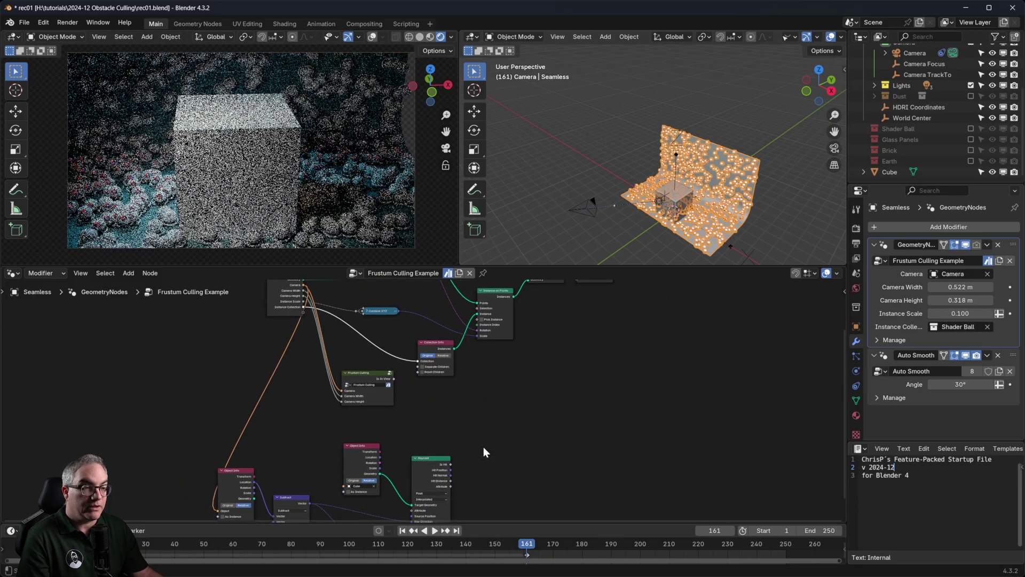
drag(394, 380, 476, 308)
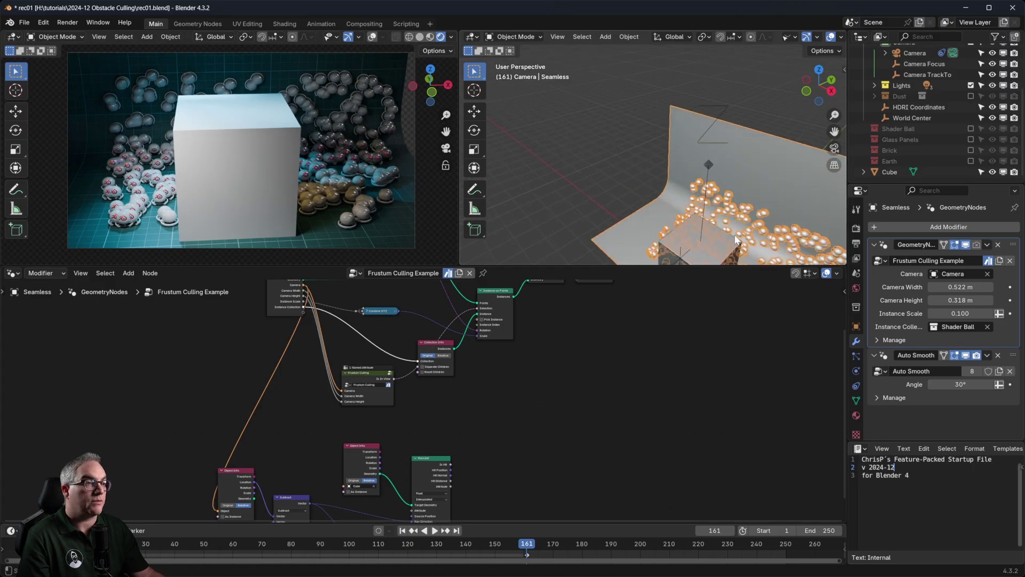
Step: Combine all the raycast nodes into a new node group and move its Group Input node up beside the camera's Object Info
middle_drag(434, 412, 469, 314)
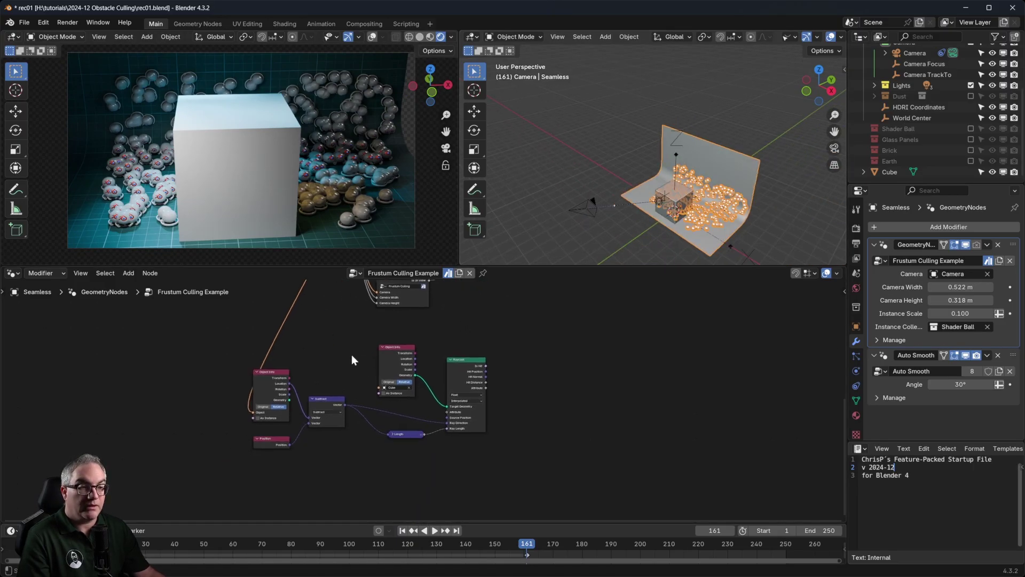
drag(233, 347, 553, 459)
key(ctrl+g)
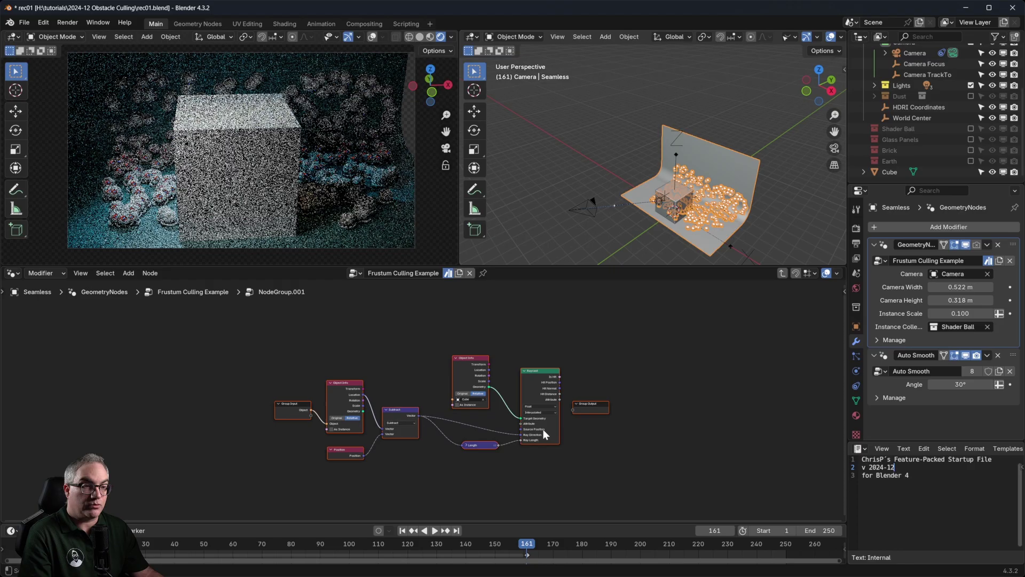
key(Home)
drag(237, 403, 224, 369)
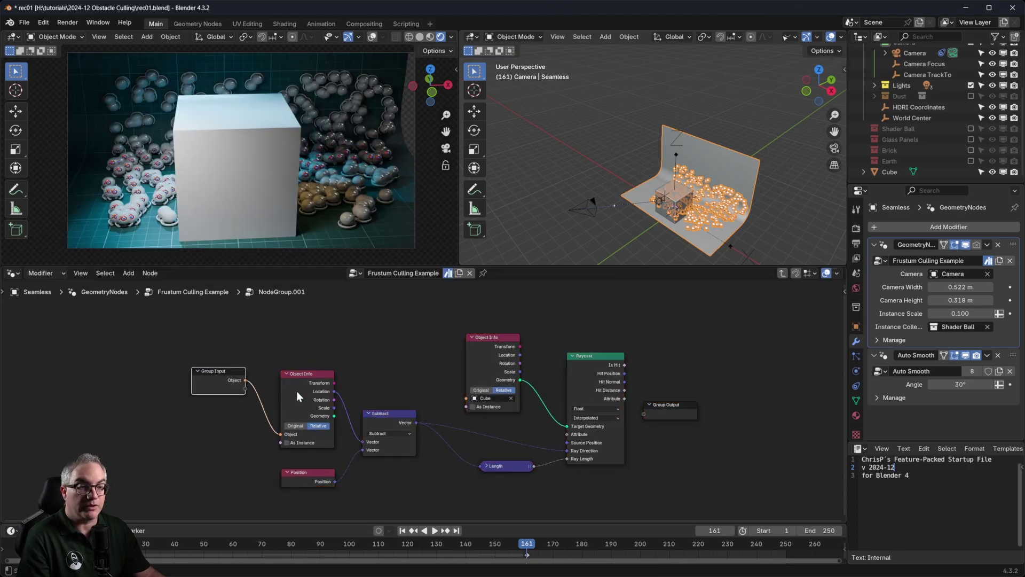
Step: Rename the group's Object input socket to Camera and move the Group Input node further away from Object Info
key(n)
double_click(769, 418)
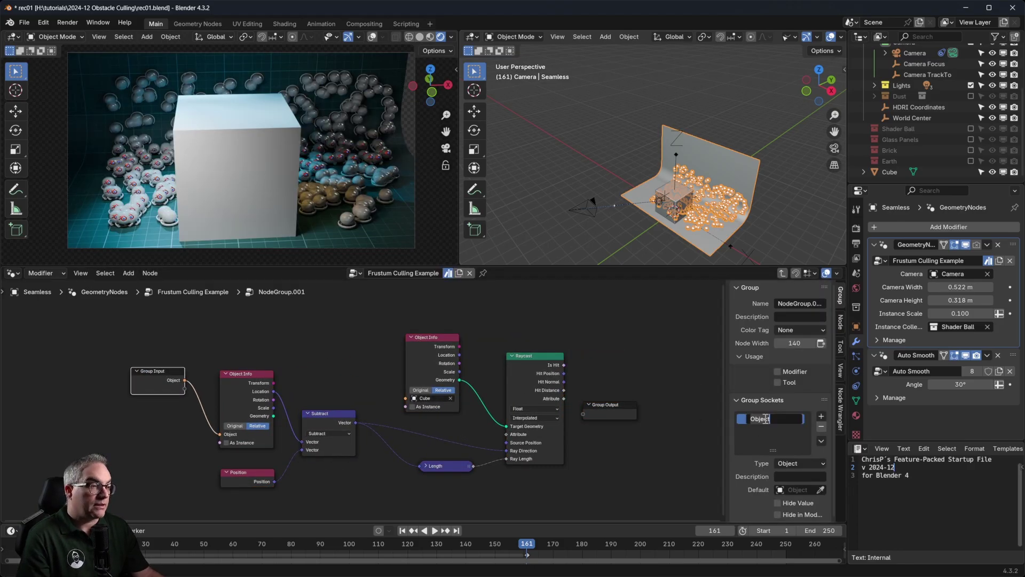
text(Camera)
key(Return)
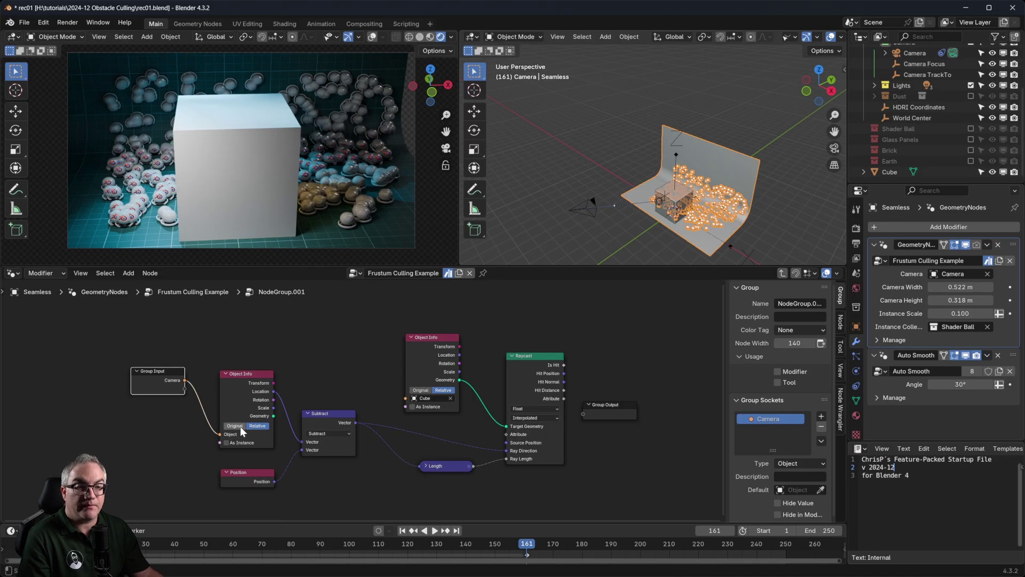
drag(160, 375, 135, 385)
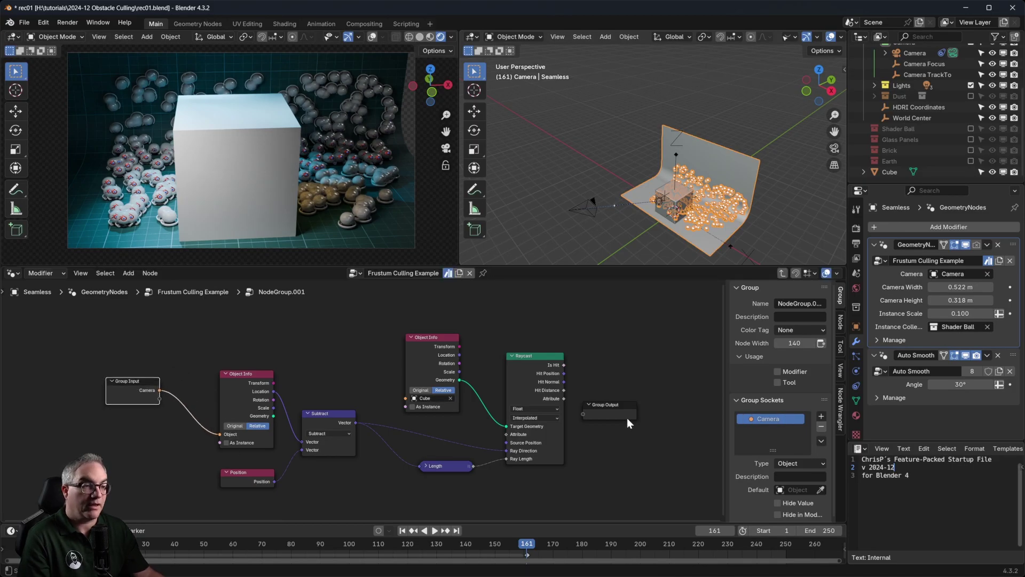
Step: Connect Raycast's Is Hit to the Group Output and rename that output socket to Is Hidden
drag(627, 417, 658, 406)
drag(561, 365, 614, 403)
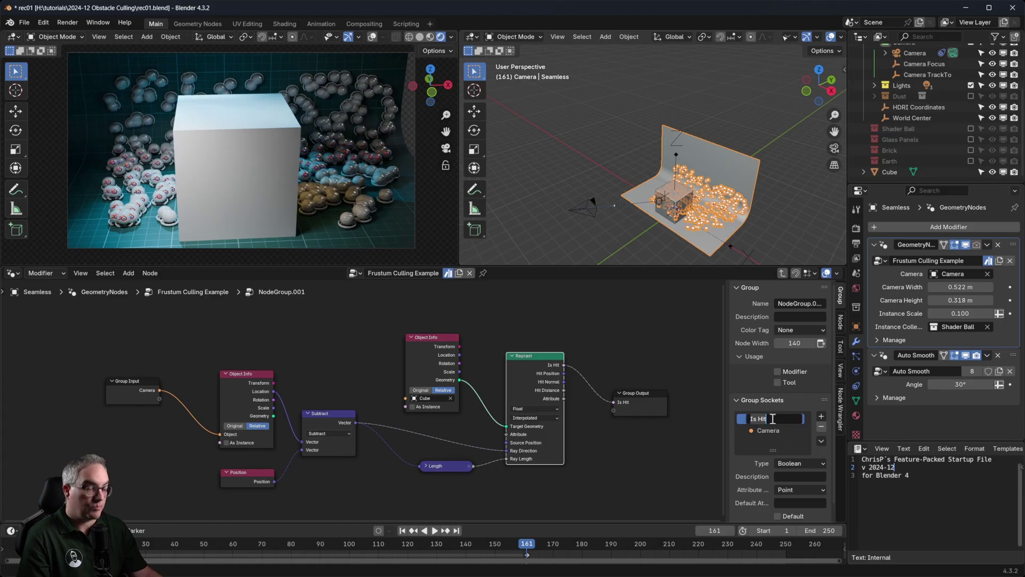
double_click(773, 418)
text(Is Hidden)
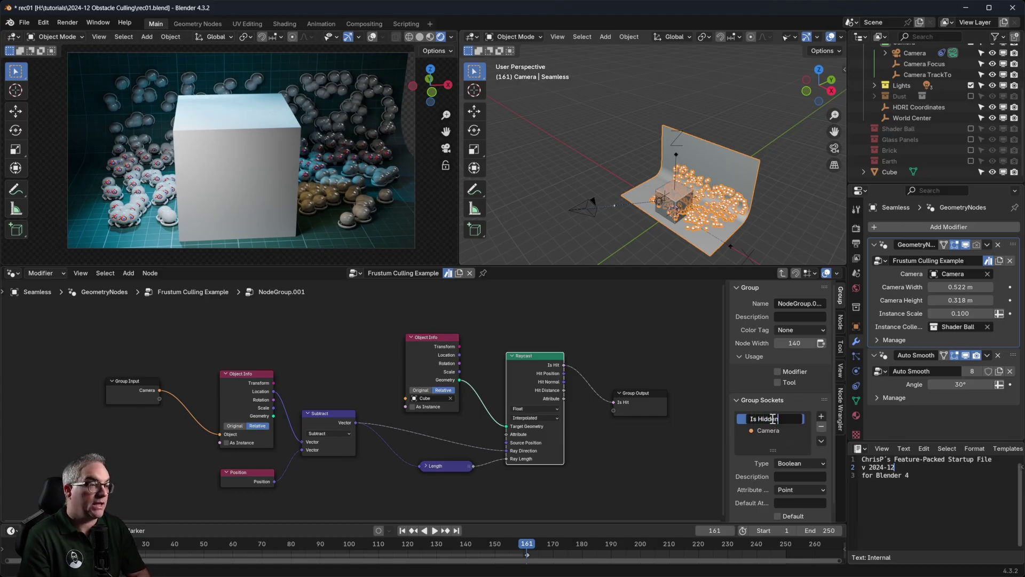
key(Return)
Step: Delete the Cube's Object Info node that feeds the Raycast node's Target Geometry
scroll(320, 411, up, 1)
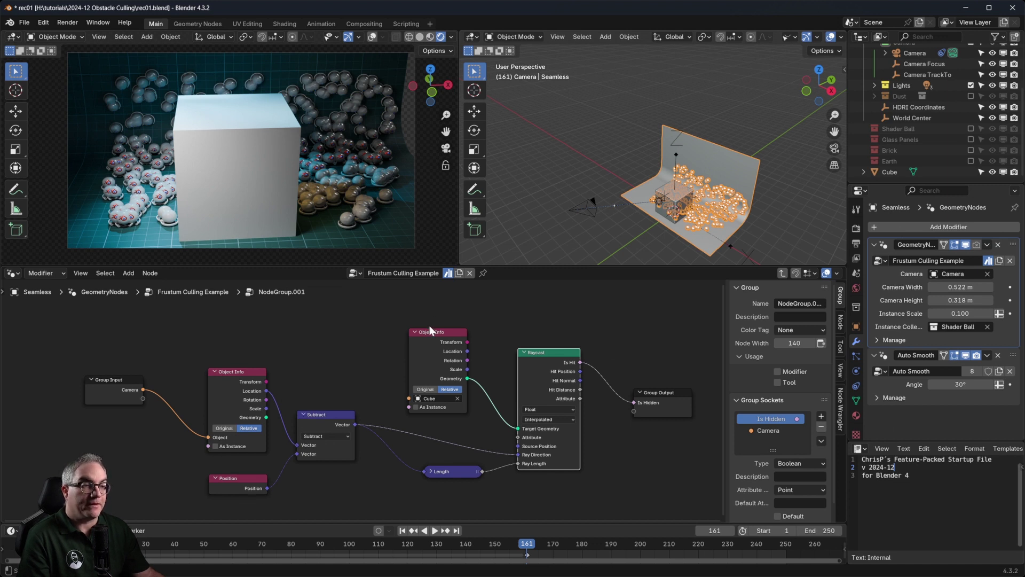
drag(430, 332, 435, 303)
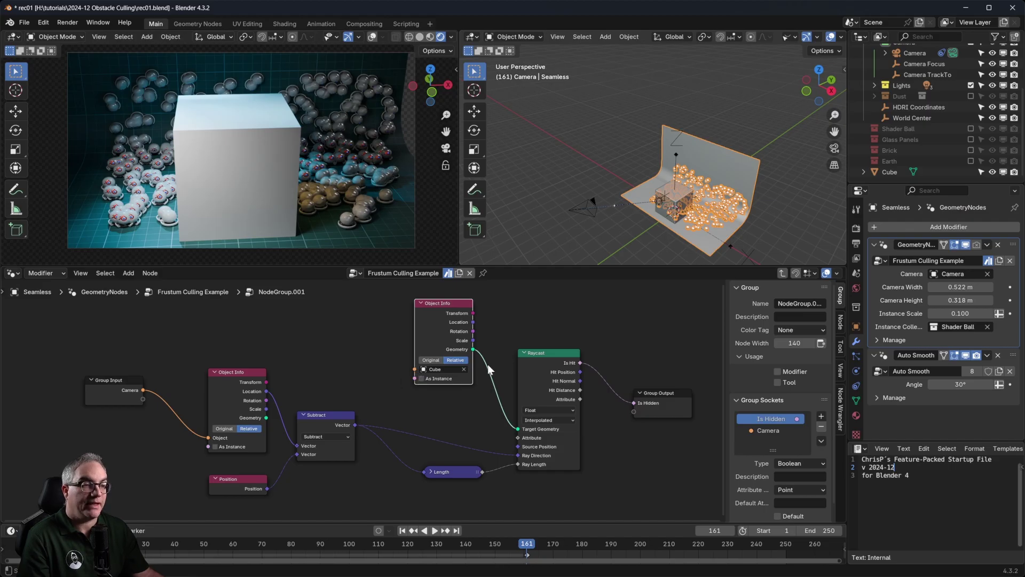
key(x)
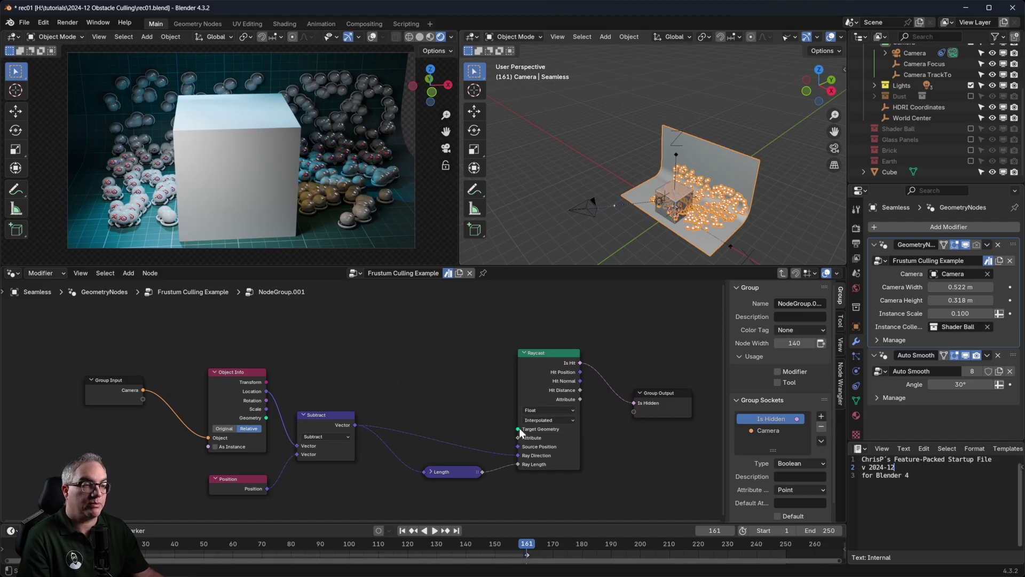
Step: Expose Raycast's Target Geometry as a group input and rename that socket to Obstacle Geometry
drag(518, 429, 144, 399)
click(103, 381)
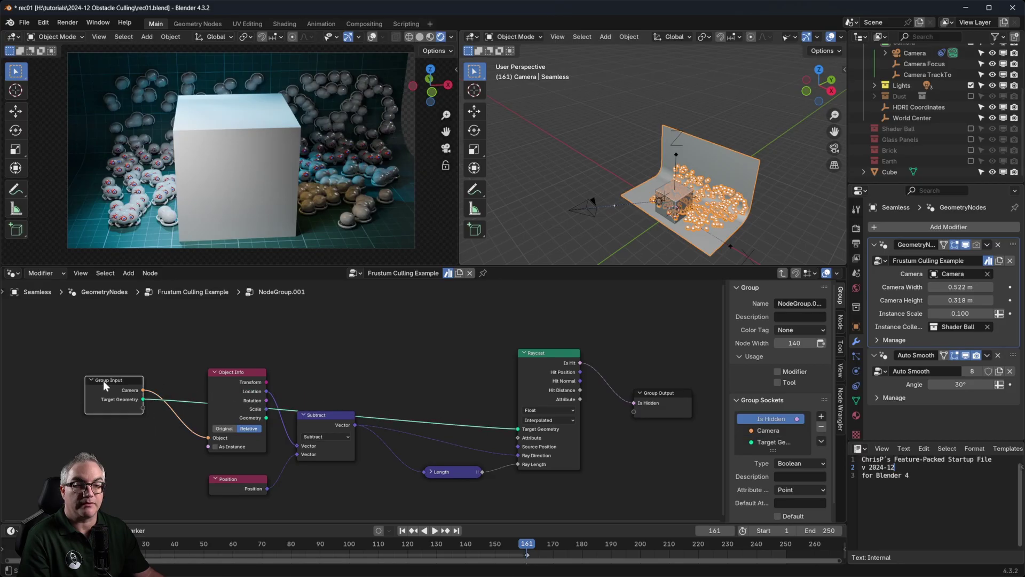
double_click(765, 441)
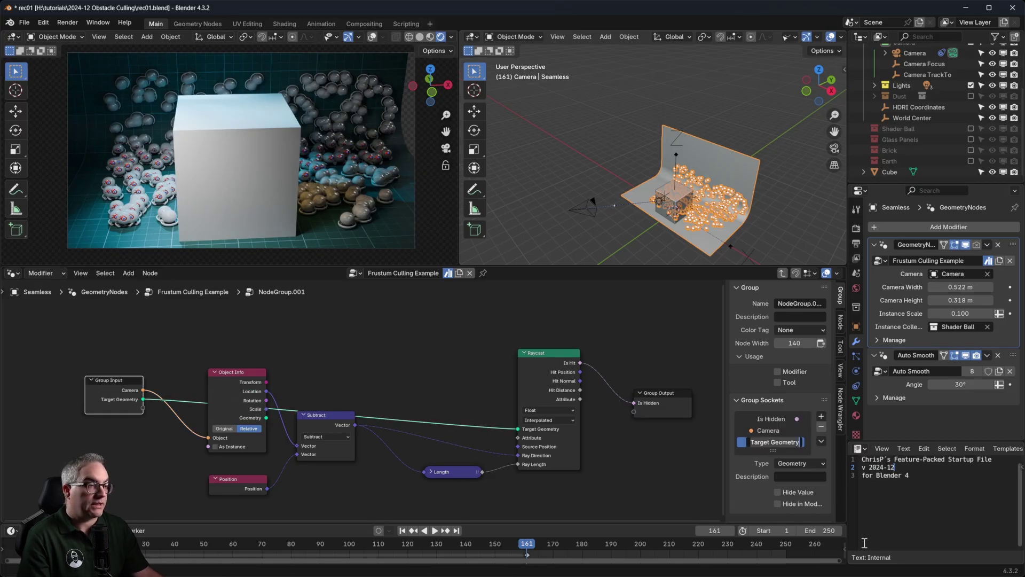
text(obstacle Geo)
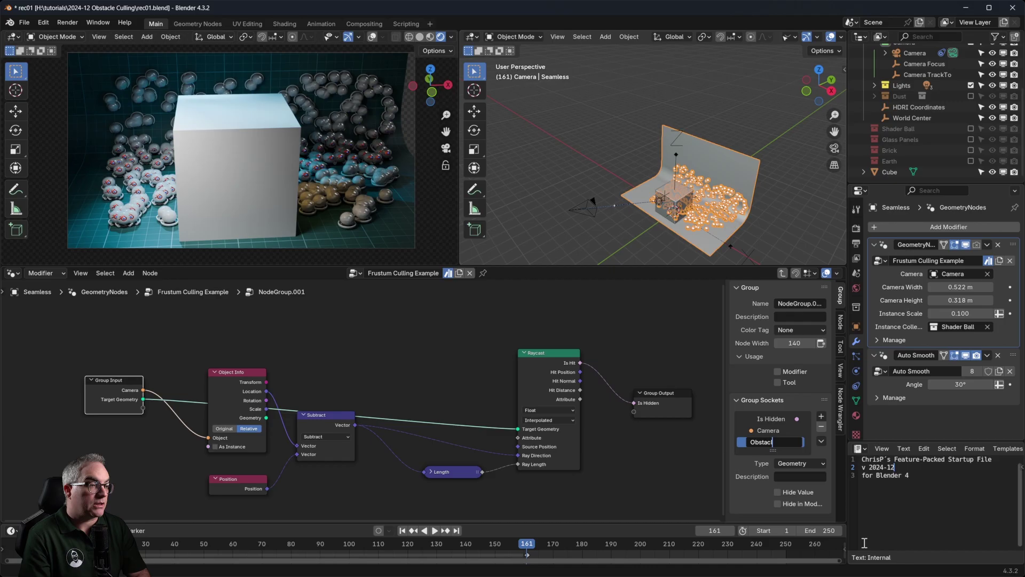
text(metry)
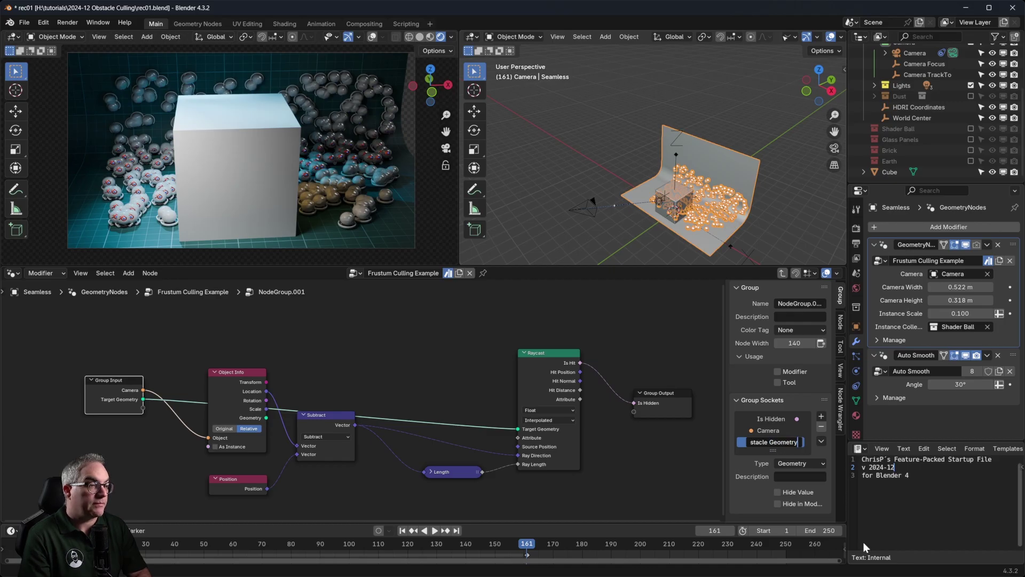
key(Return)
Step: Move the Length, Raycast and Group Output nodes closer to Subtract, then raise Raycast and bring Group Output nearer to it
scroll(326, 406, up, 1)
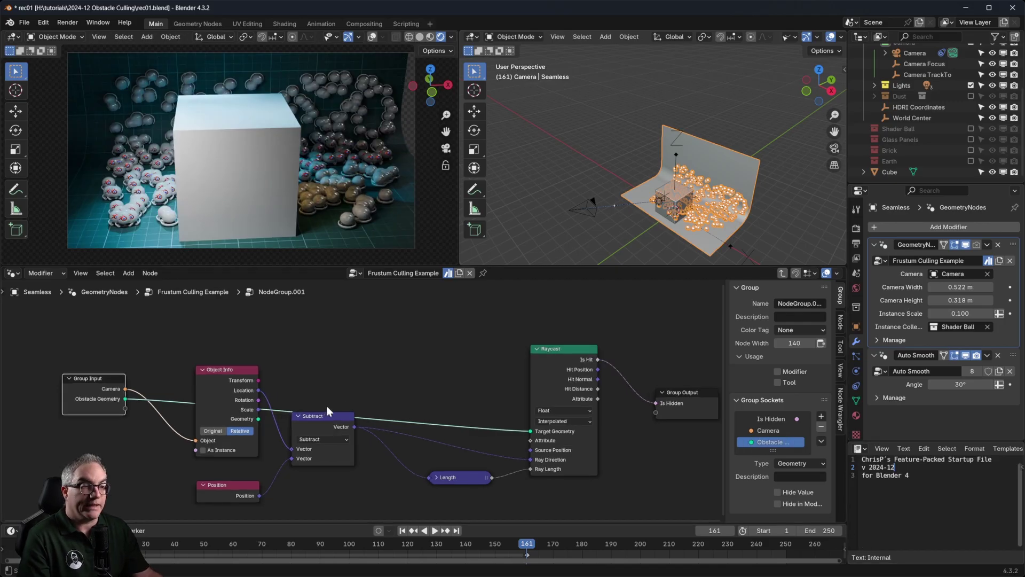
drag(485, 326, 726, 521)
key(g)
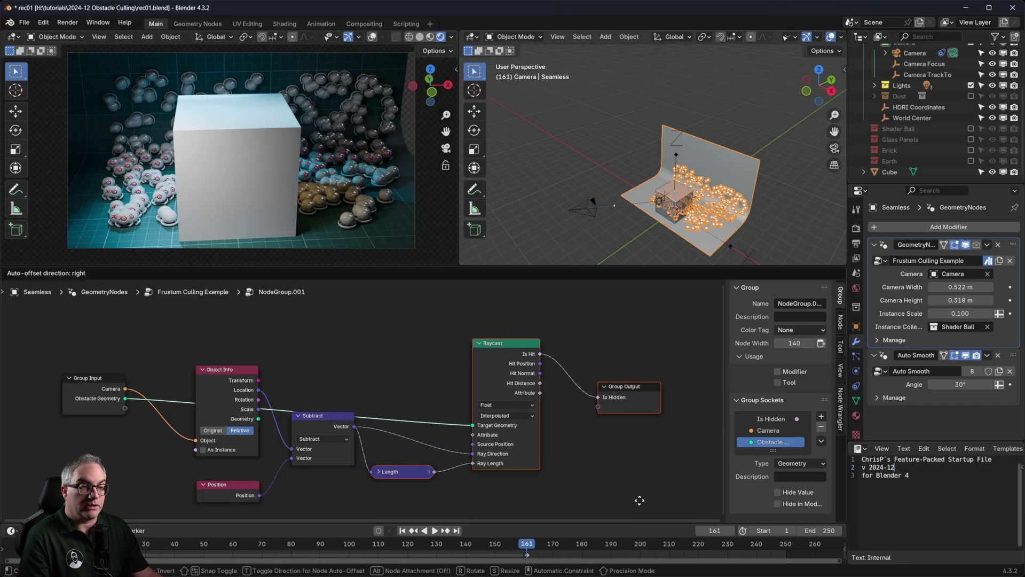
click(550, 486)
click(528, 339)
drag(508, 336, 505, 317)
drag(632, 382, 596, 371)
Step: Return to the parent node tree and place the new group node directly below the Frustum Culling node
key(Tab)
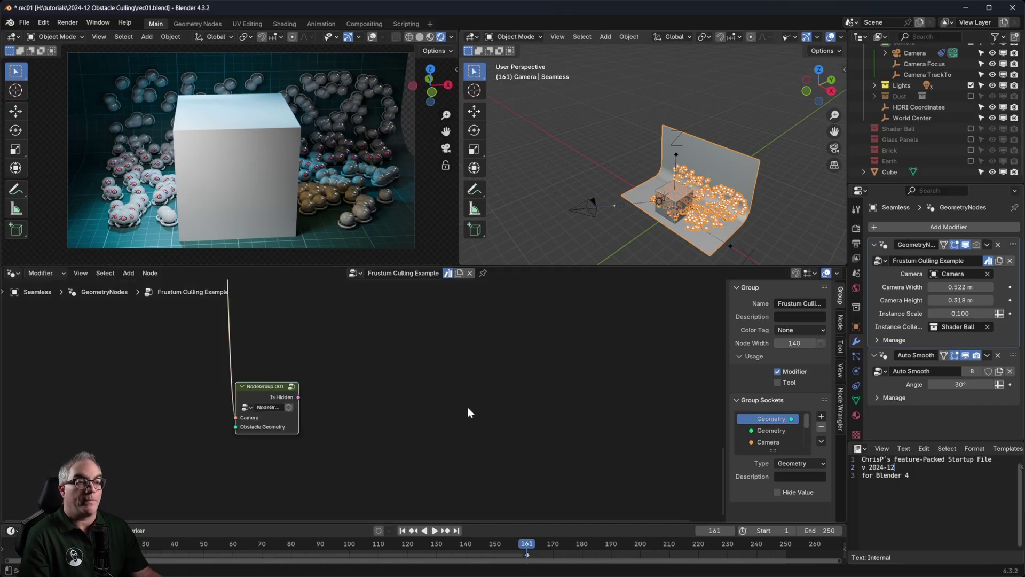
scroll(374, 404, up, 4)
drag(251, 377, 295, 321)
middle_drag(443, 362, 460, 478)
scroll(349, 383, down, 3)
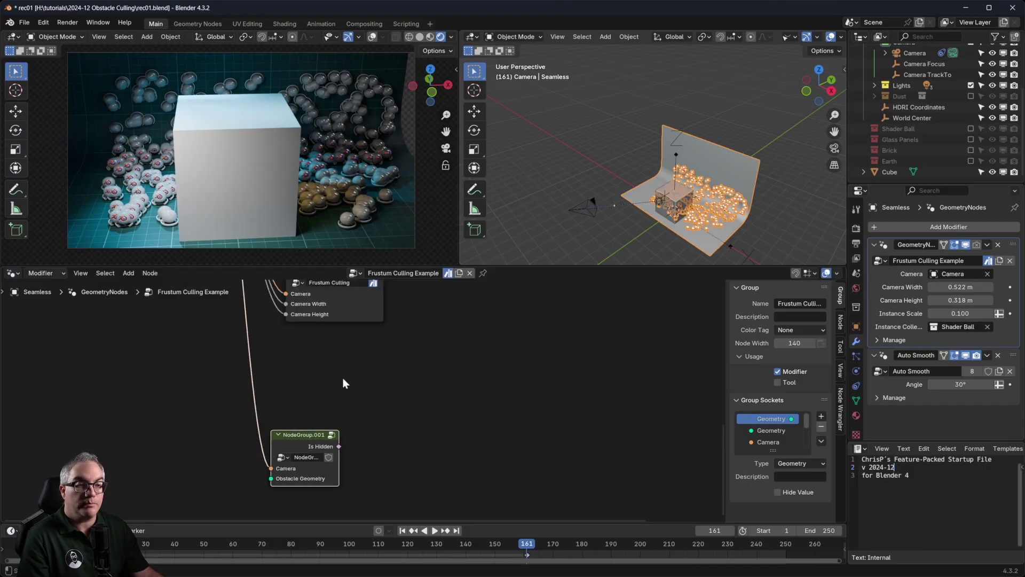
drag(294, 429, 312, 333)
middle_drag(424, 369, 396, 471)
scroll(396, 471, up, 4)
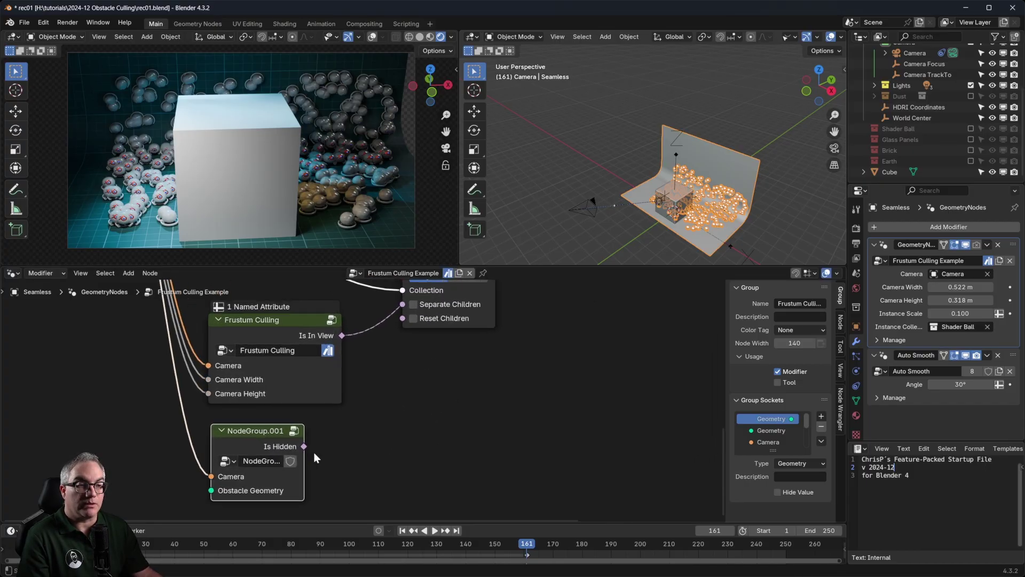
drag(245, 435, 241, 437)
Step: Rename the new node group to Obstacle Culling and widen its node to match Frustum Culling
double_click(252, 463)
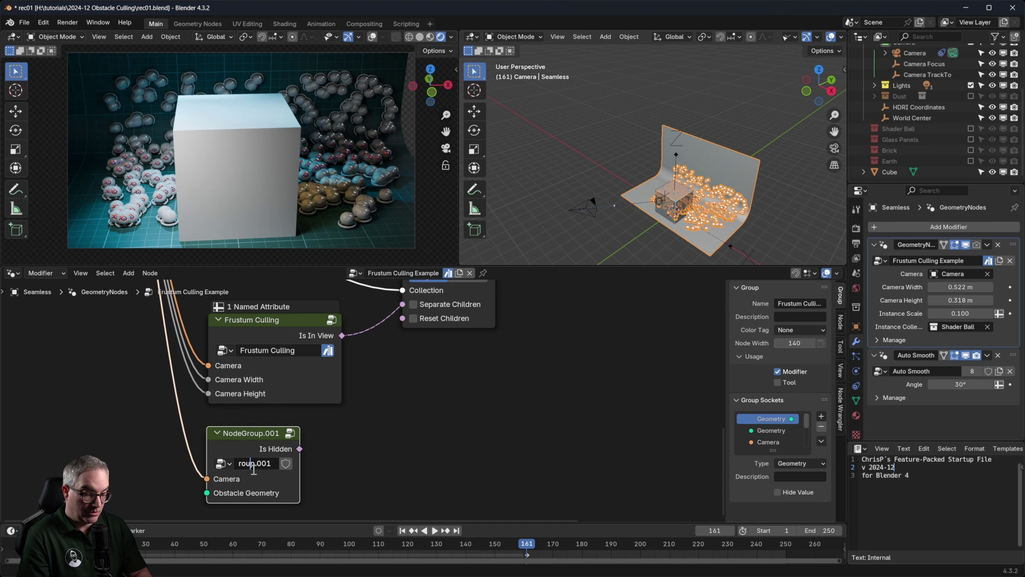
text(Obstacel)
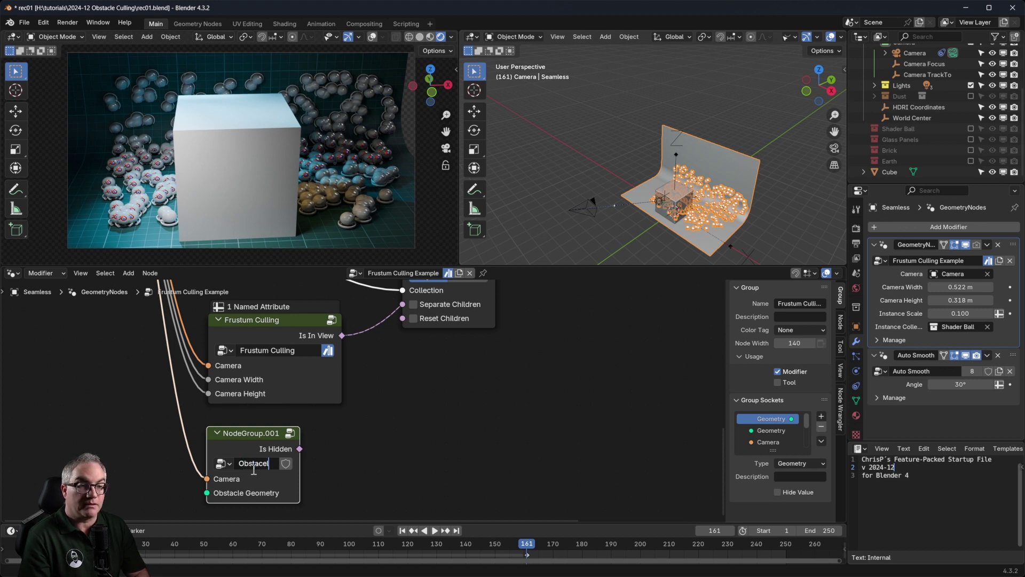
key(BackSpace)
key(BackSpace)
text(le Culling)
key(Return)
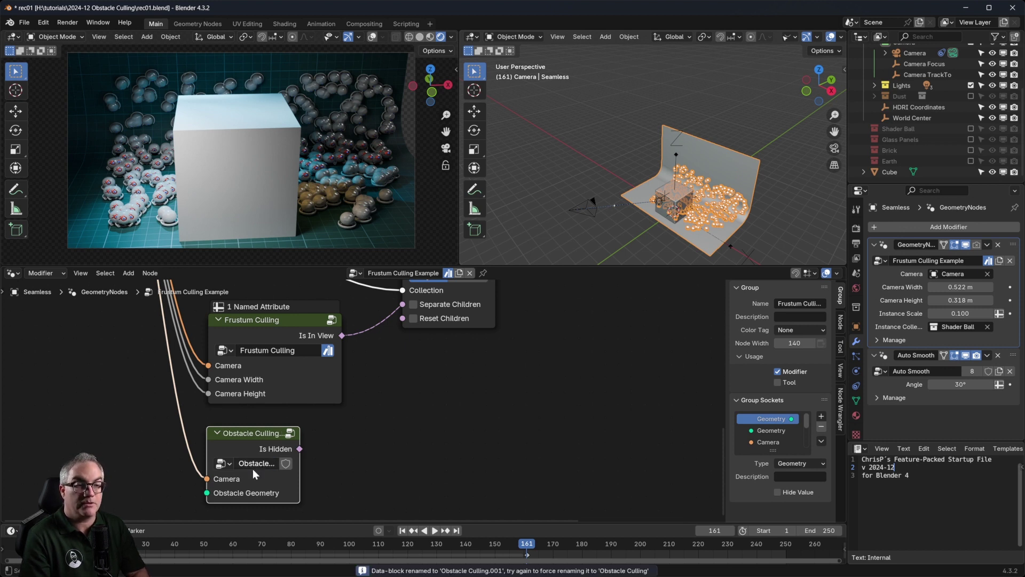
scroll(338, 424, down, 2)
drag(267, 428, 267, 429)
drag(307, 460, 343, 461)
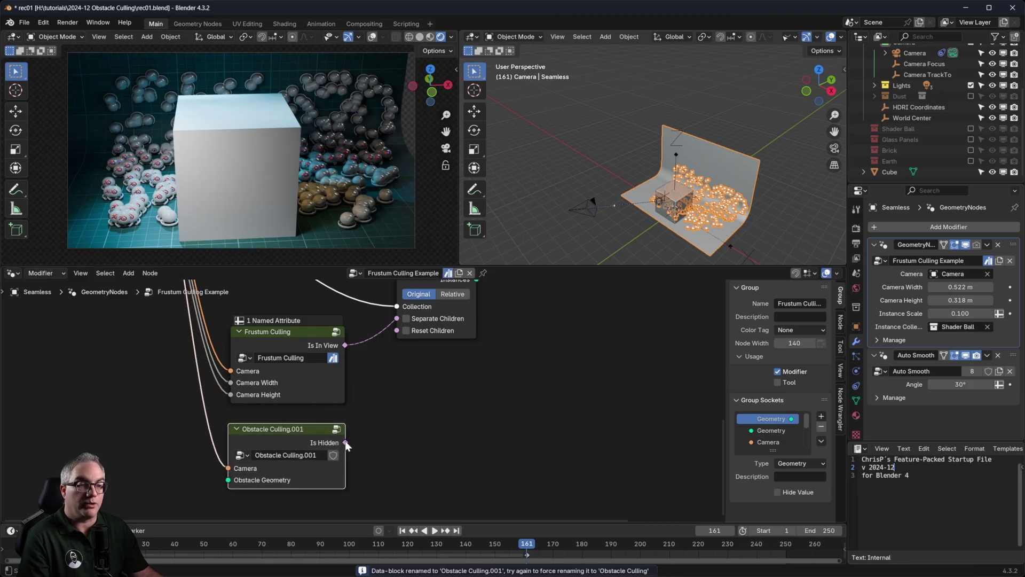
Step: Open the obstacle culling group for editing and add a new input socket after Obstacle Geometry
scroll(348, 414, down, 4)
middle_drag(435, 385, 419, 443)
scroll(265, 425, up, 2)
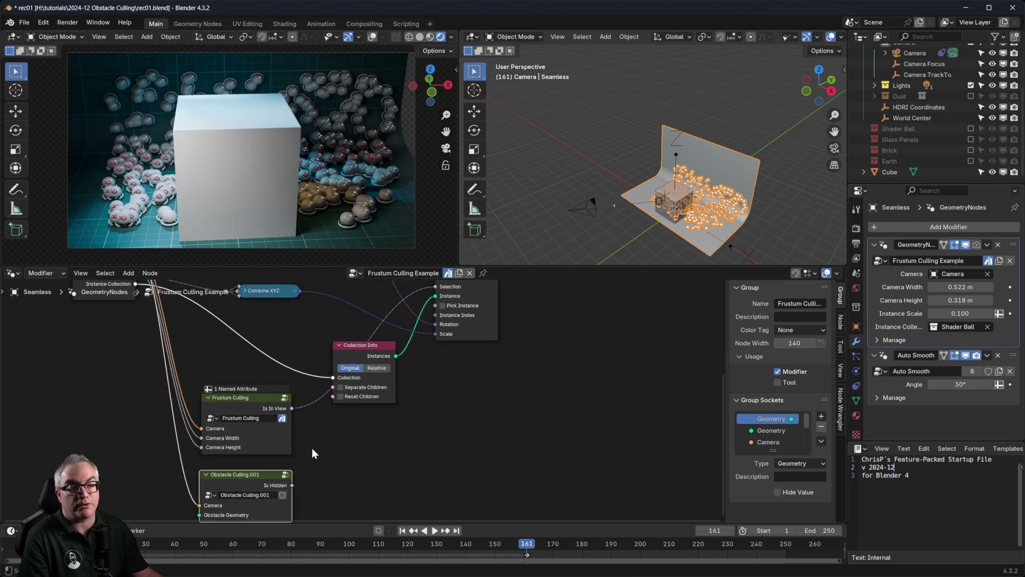
middle_drag(382, 472, 403, 441)
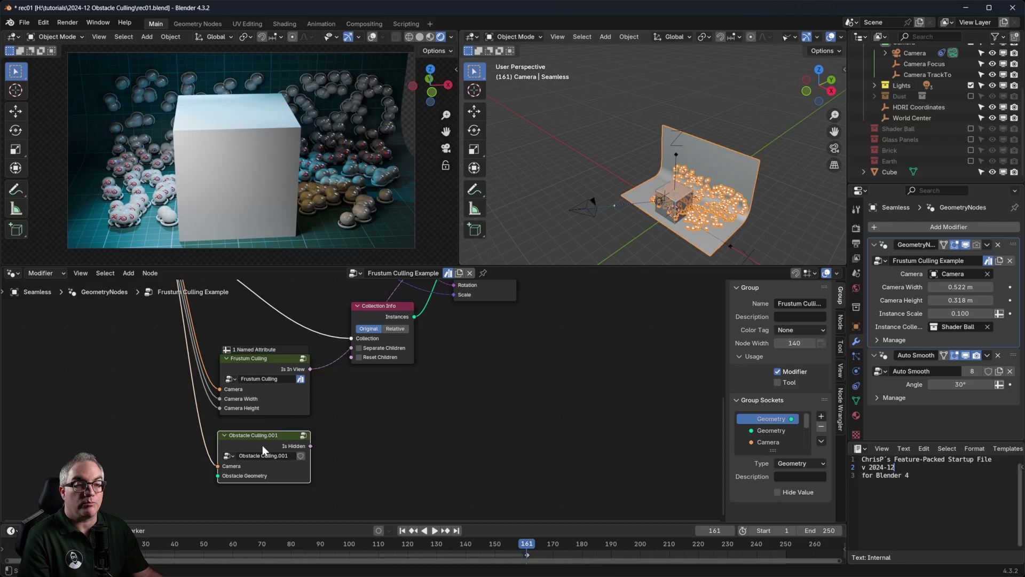
key(Tab)
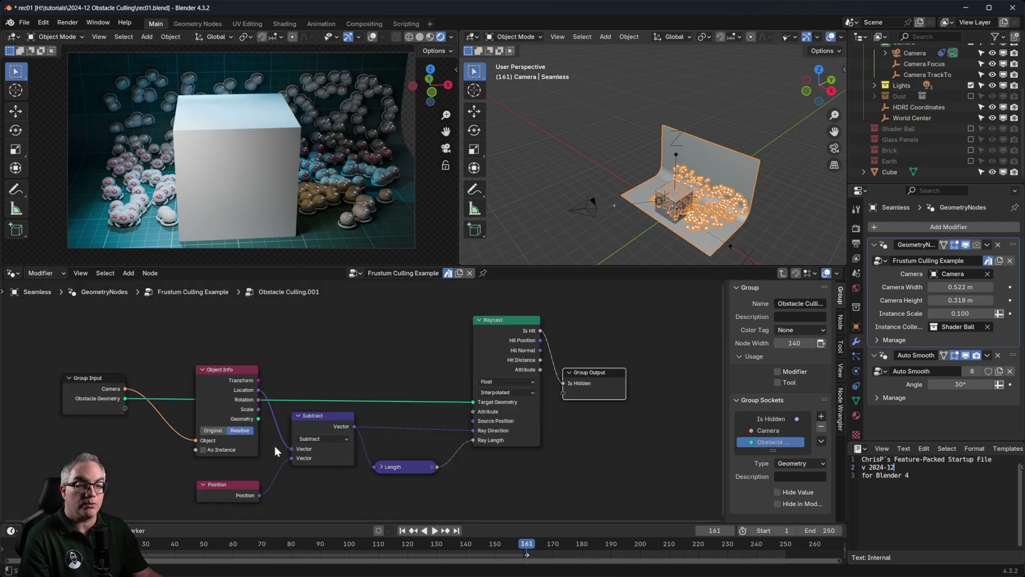
middle_drag(390, 453, 412, 400)
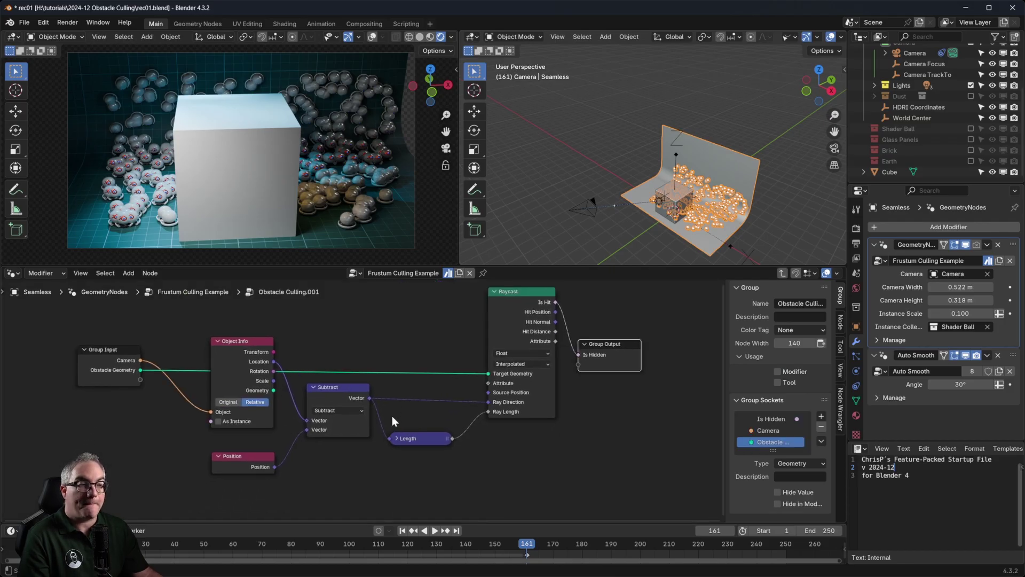
click(100, 360)
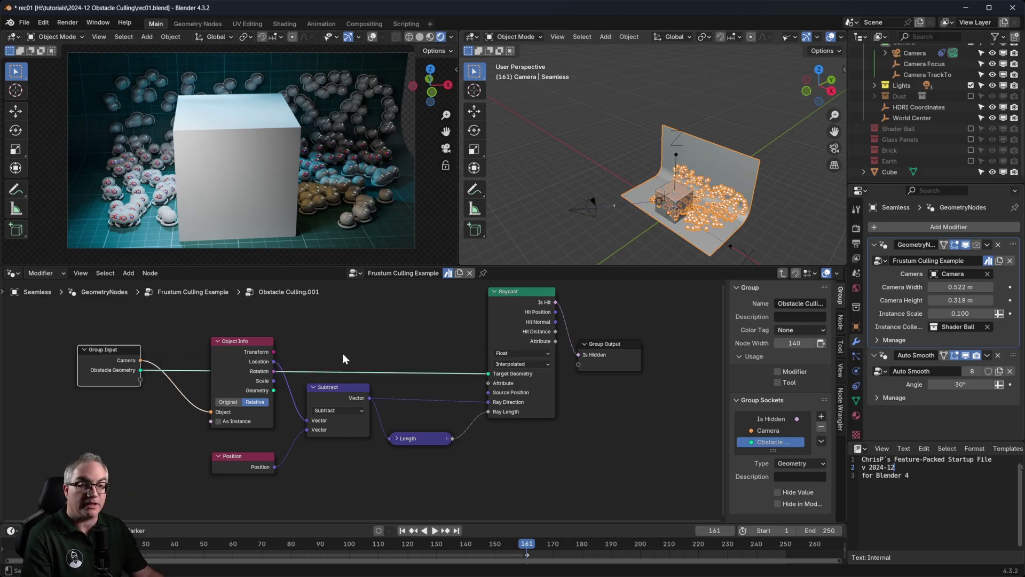
click(821, 416)
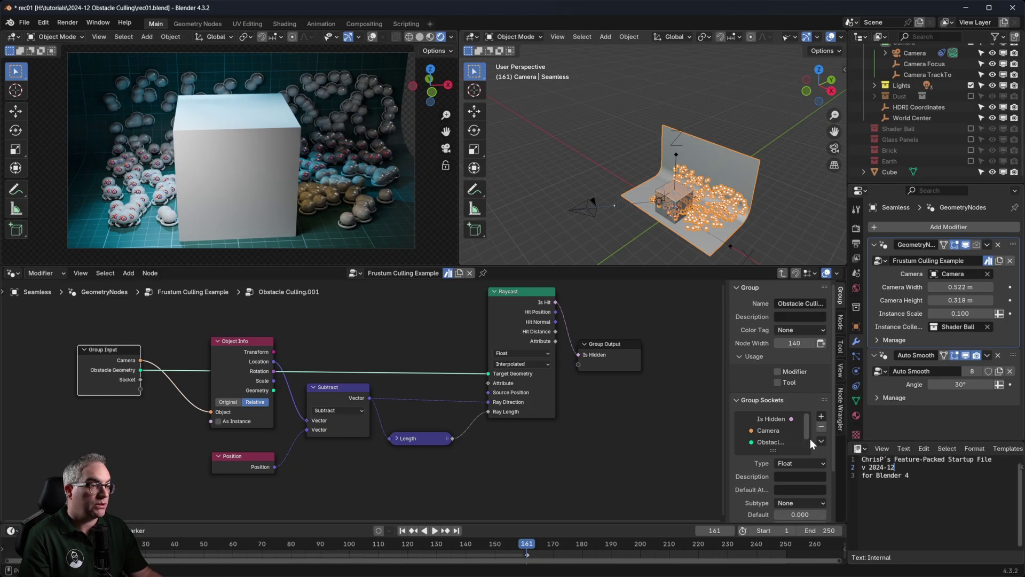
Step: Set the new input socket's type to Boolean and rename it to Selection
scroll(809, 438, down, 1)
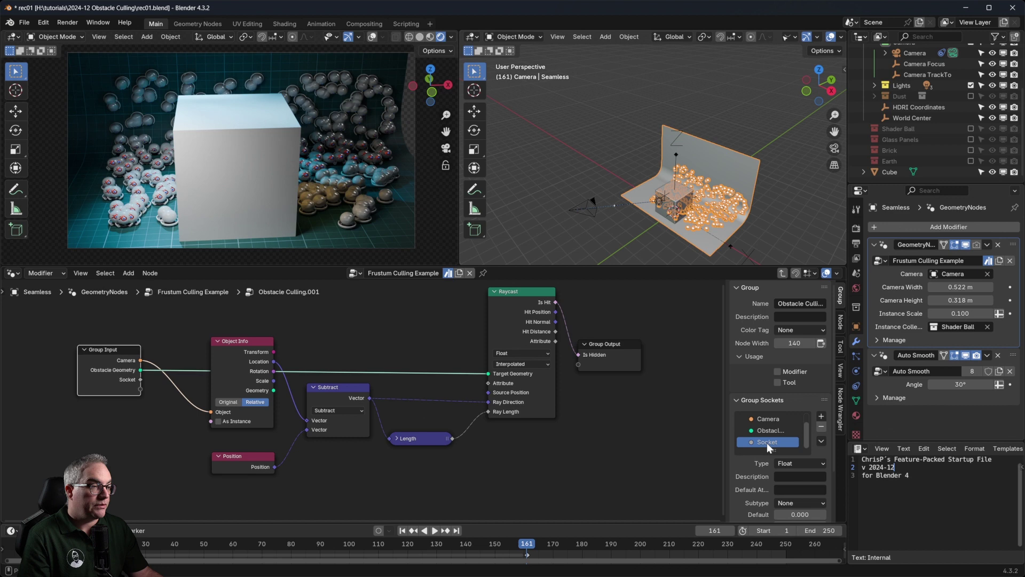
scroll(810, 464, down, 1)
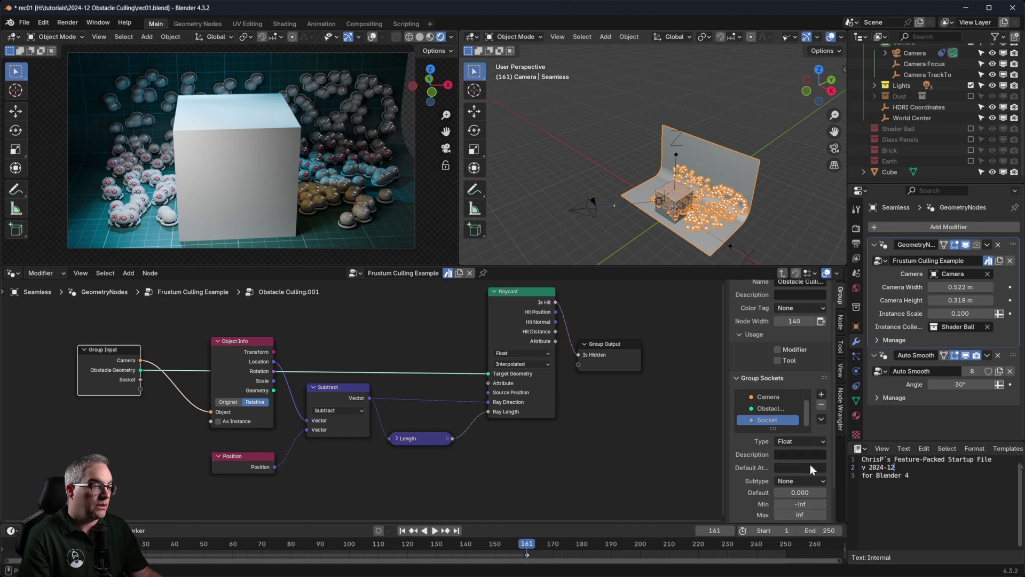
click(798, 441)
click(791, 279)
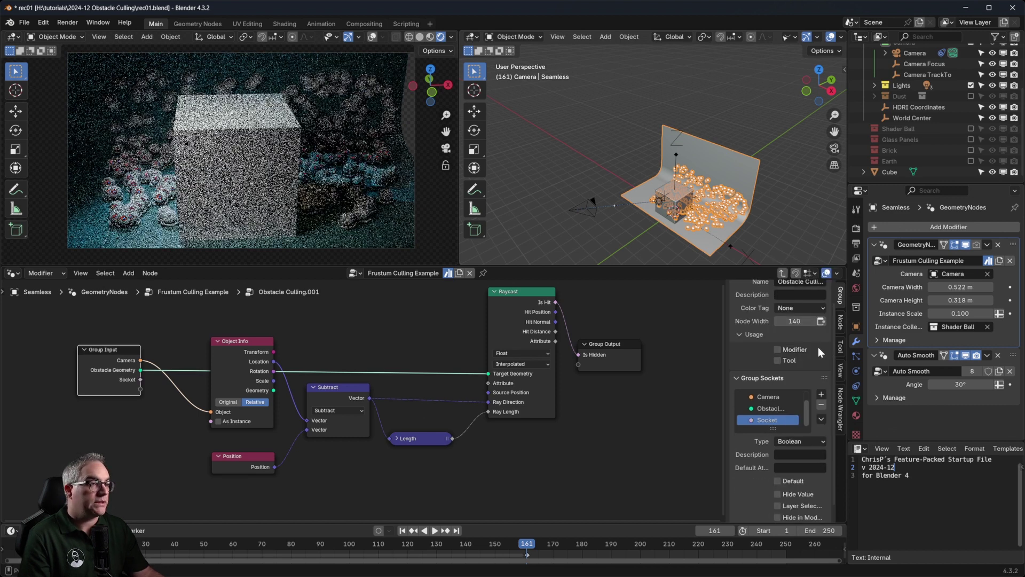
double_click(758, 419)
text(Selection)
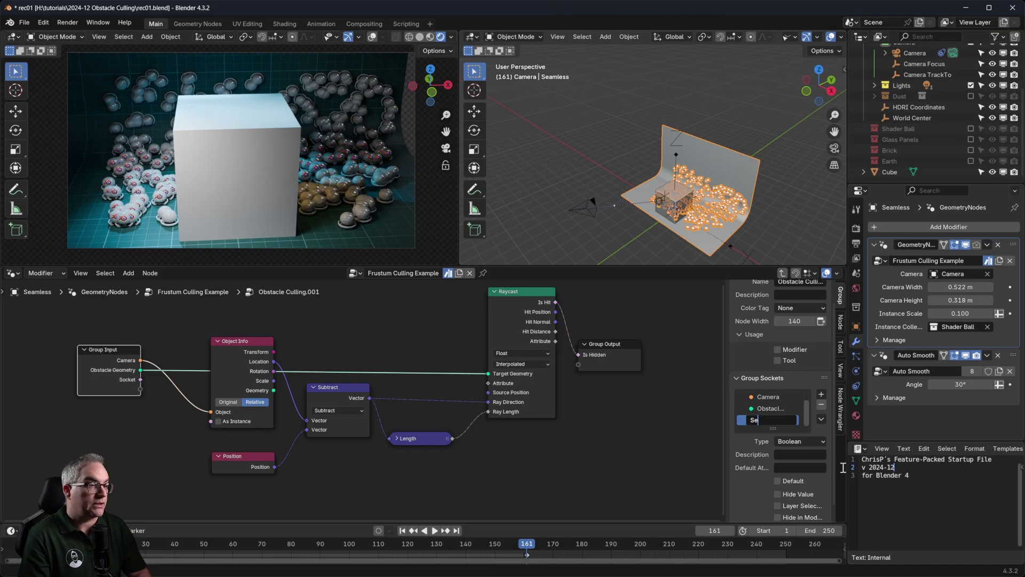
key(Return)
Step: Add a Boolean Math node set to Not, feed it from Raycast's Is Hit, and collapse it beside Raycast
middle_drag(567, 492, 565, 446)
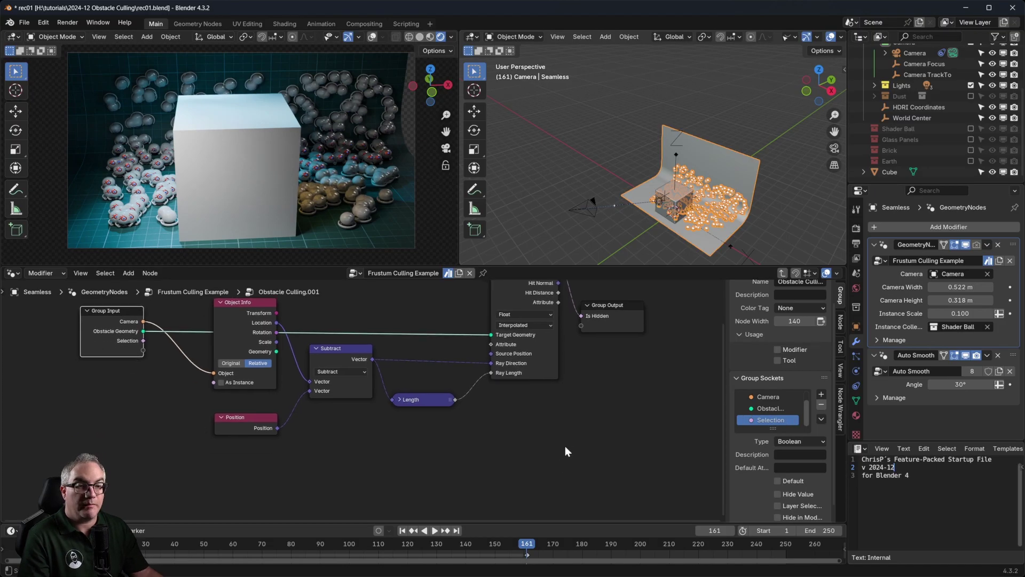
middle_drag(601, 294, 517, 421)
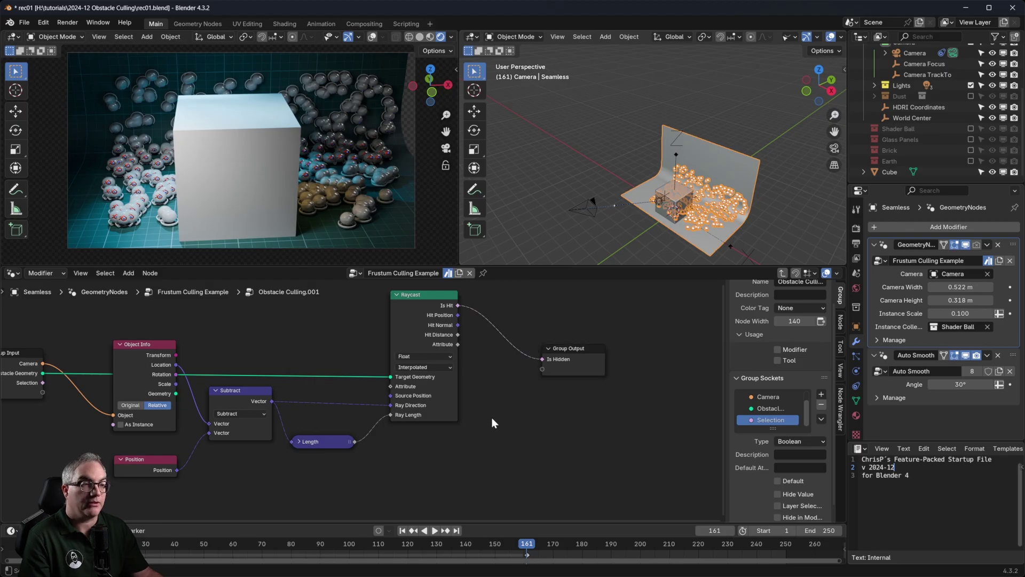
key(shift+a)
click(466, 344)
text(boo)
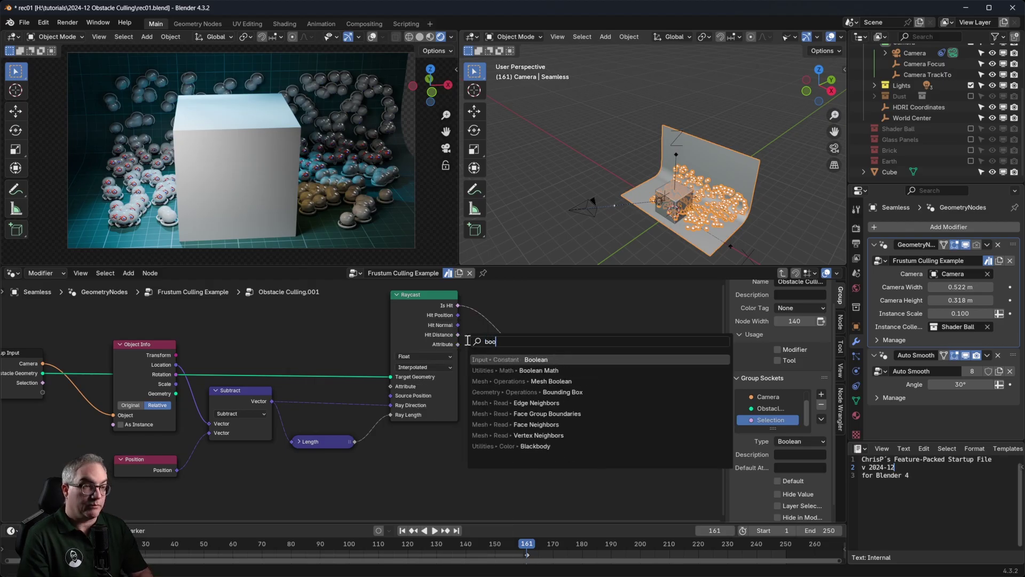
click(539, 370)
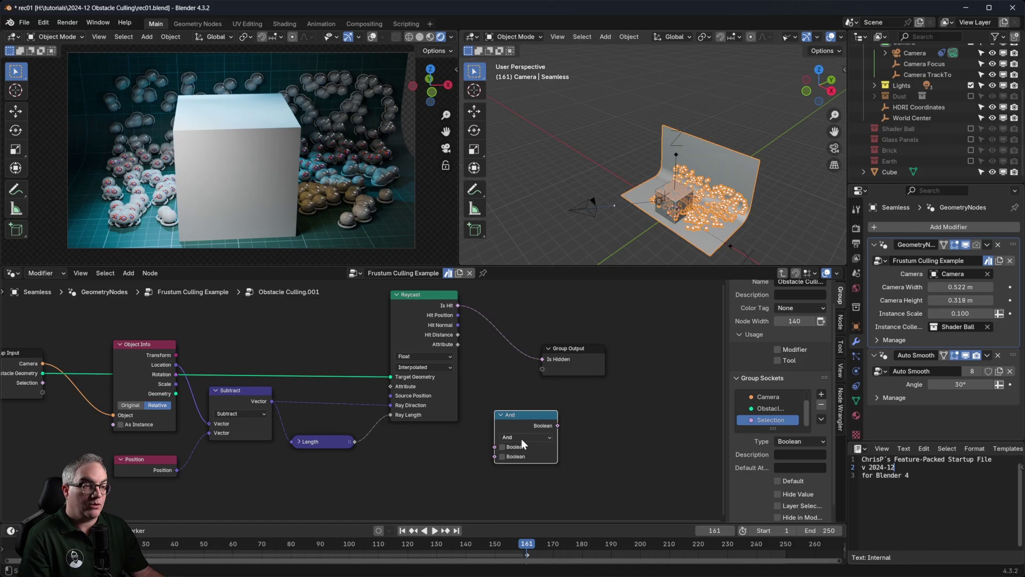
click(522, 438)
click(520, 478)
drag(494, 447, 457, 305)
click(501, 415)
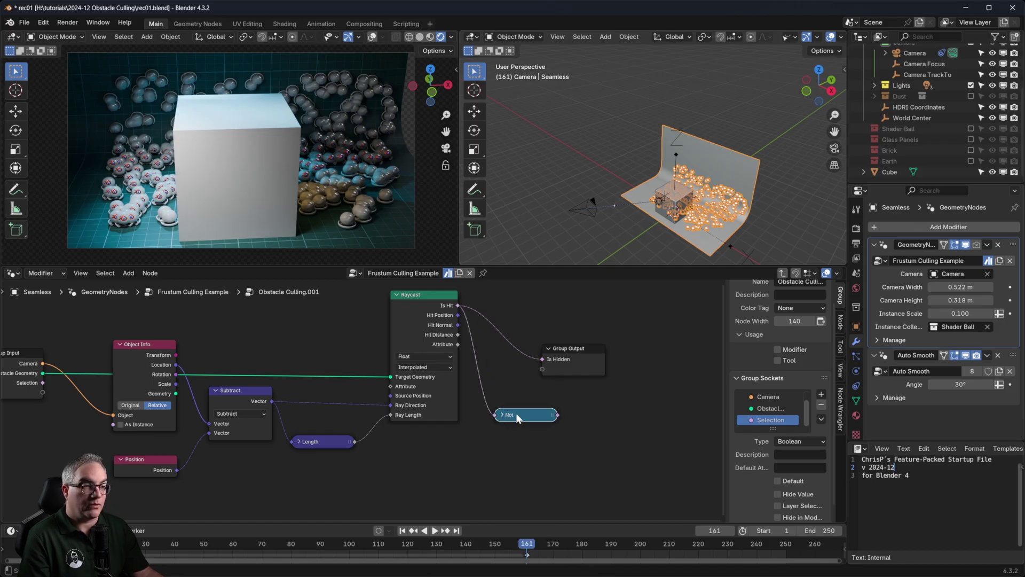
drag(516, 414, 504, 402)
Step: Duplicate the Not node, place the copy just below it, expand it and set its operation to And
key(shift+d)
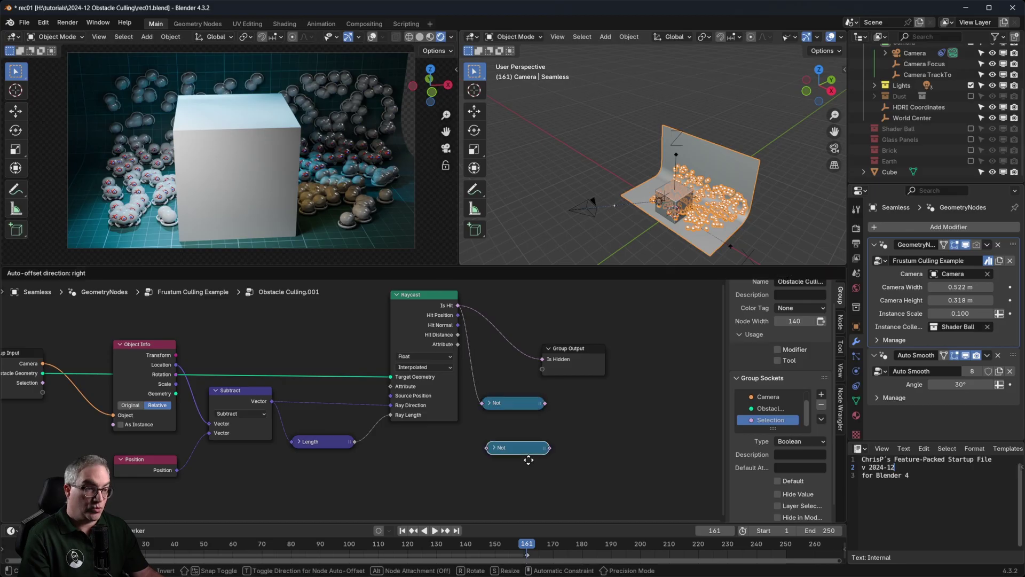
click(524, 445)
click(489, 433)
click(511, 457)
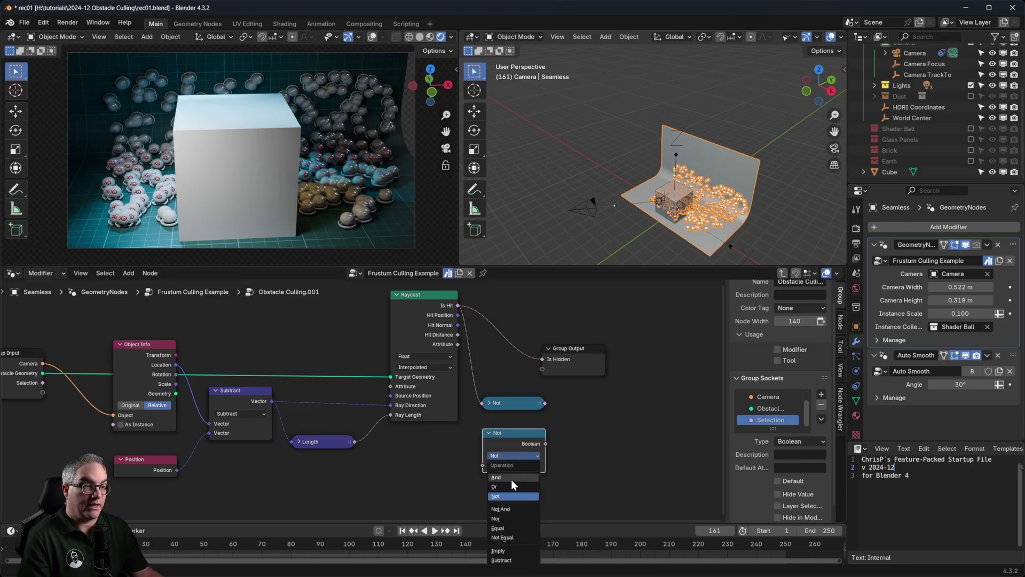
click(510, 478)
Step: Connect the Selection input and the Not result to the And node's two inputs, nudge Object Info up and collapse And
drag(43, 382, 484, 464)
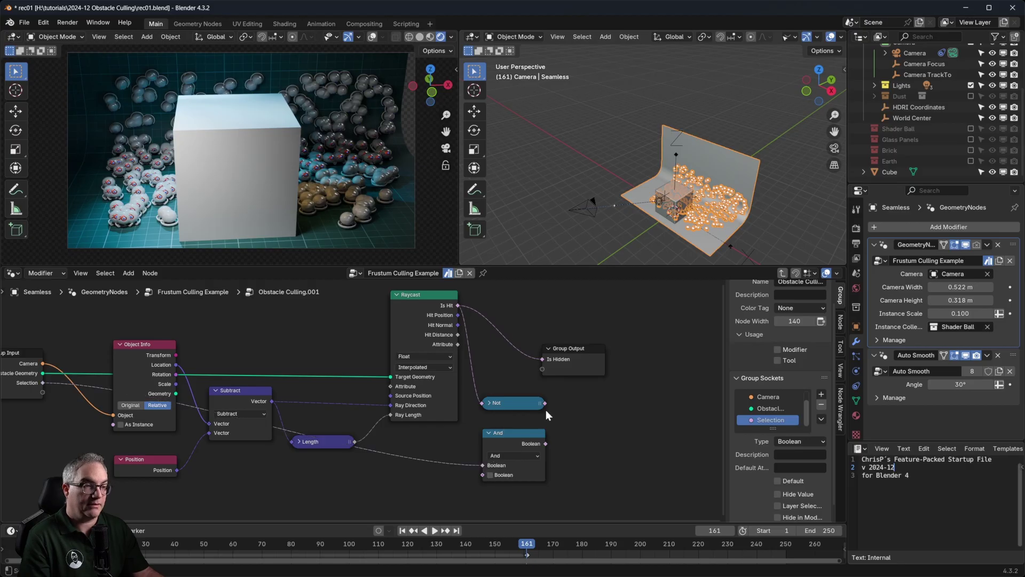
drag(477, 479, 482, 475)
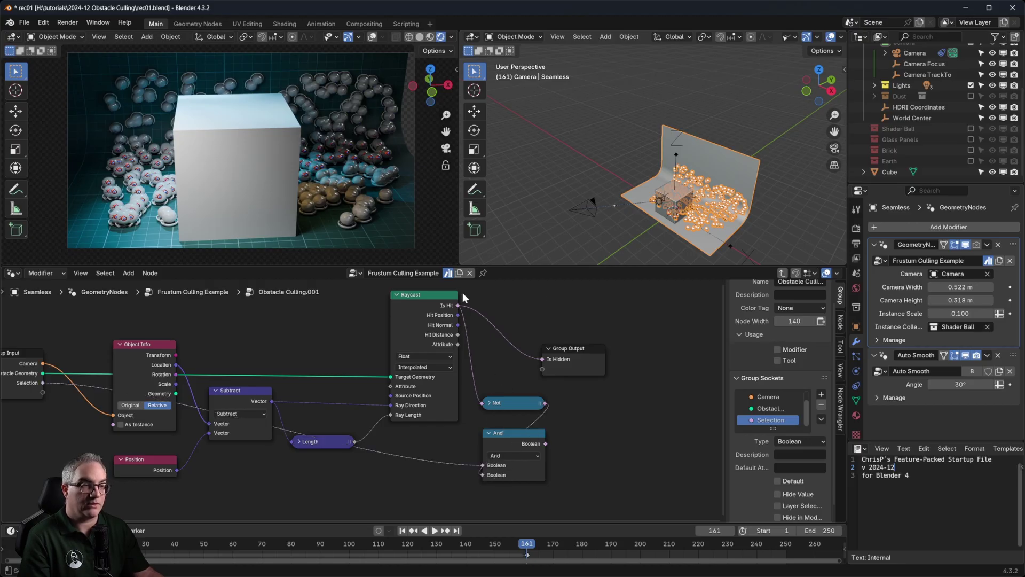
drag(144, 345, 142, 338)
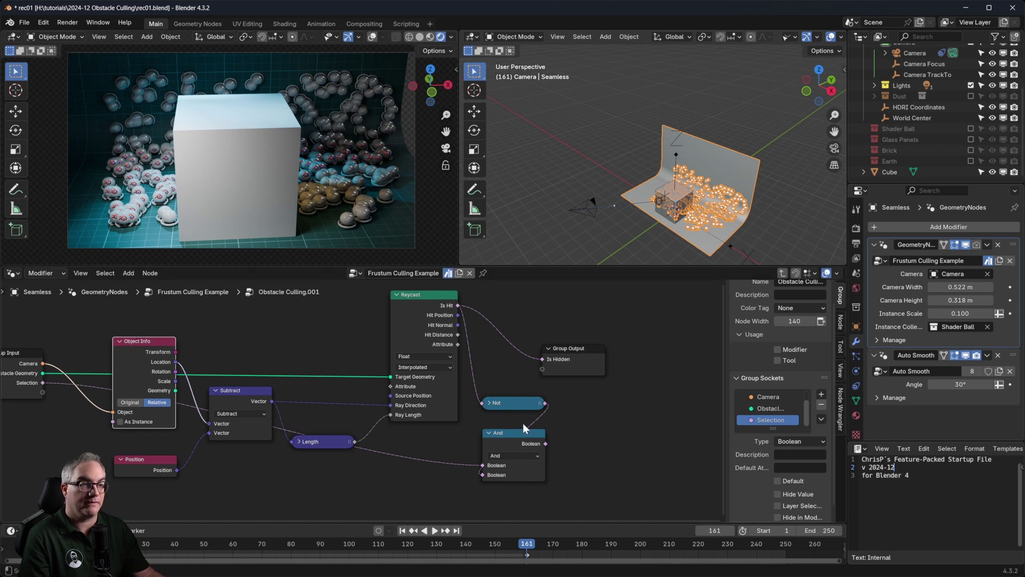
click(490, 432)
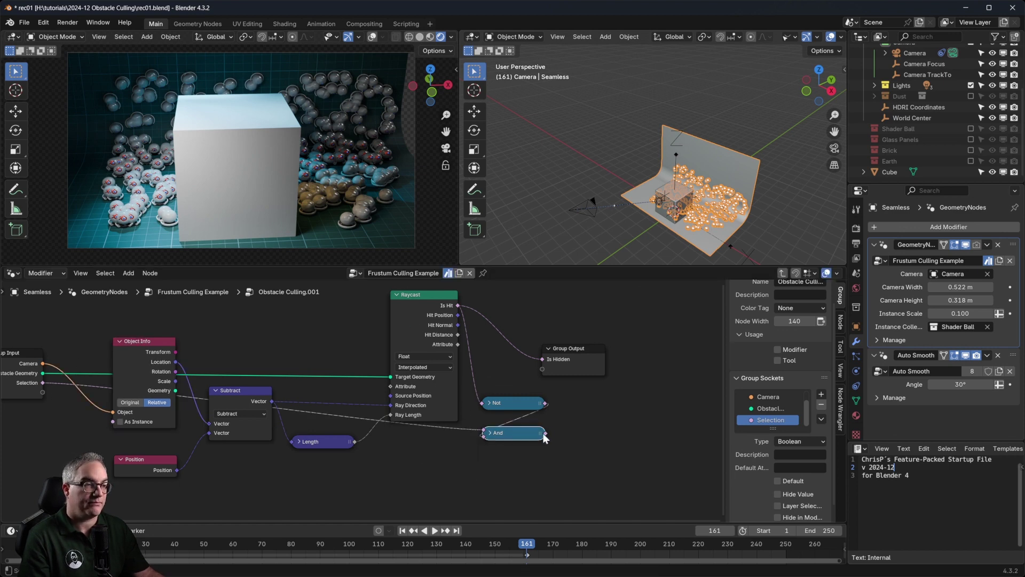
Step: Connect the And result to a new Group Output socket, rename that socket Selection and leave the group
drag(549, 361, 610, 353)
scroll(775, 431, up, 1)
double_click(771, 431)
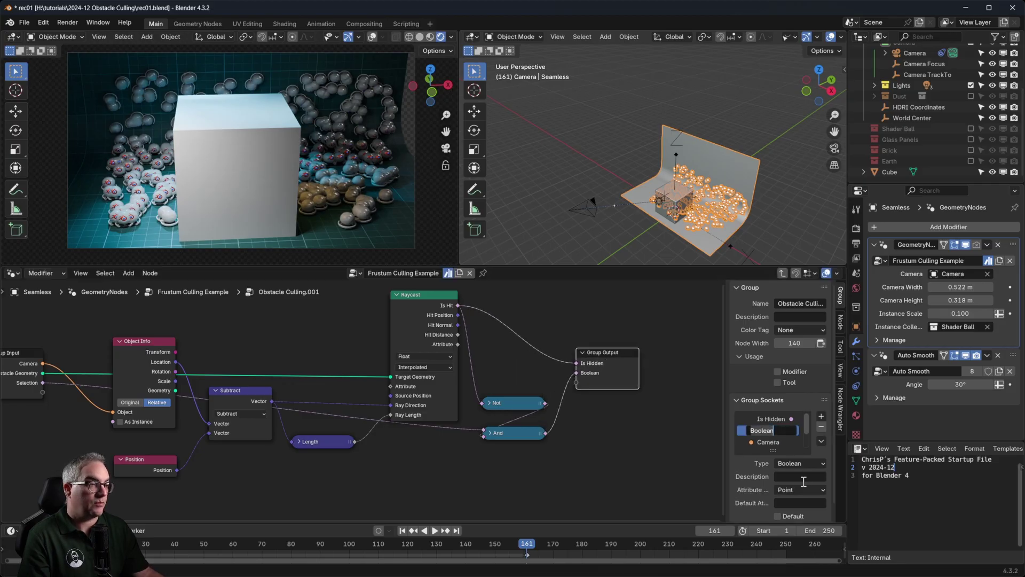
text(Selection)
key(Return)
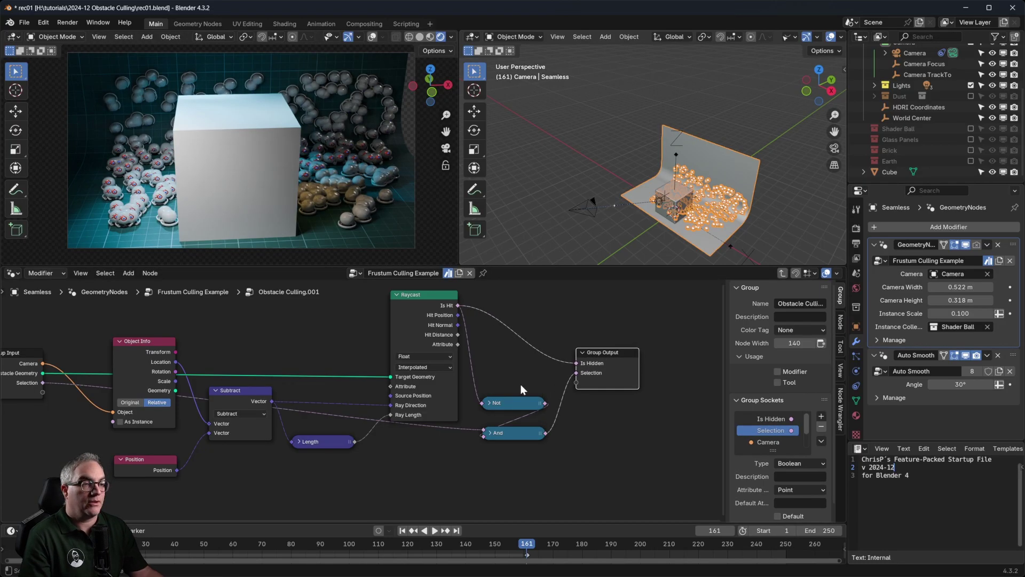
key(Tab)
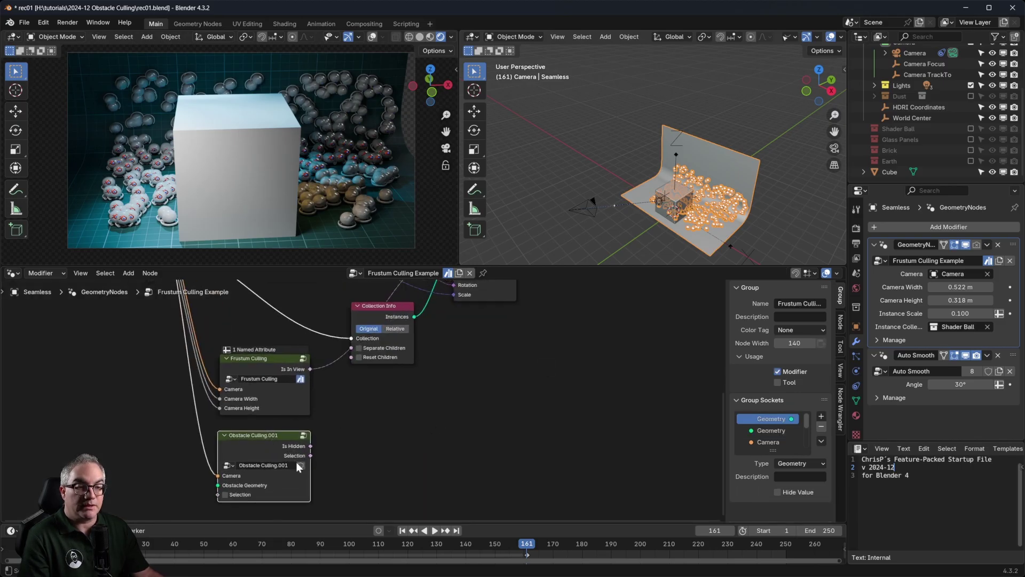
Step: Connect the Frustum Culling node's Is In View output to the Obstacle Culling node's Selection input
click(367, 399)
scroll(367, 399, down, 2)
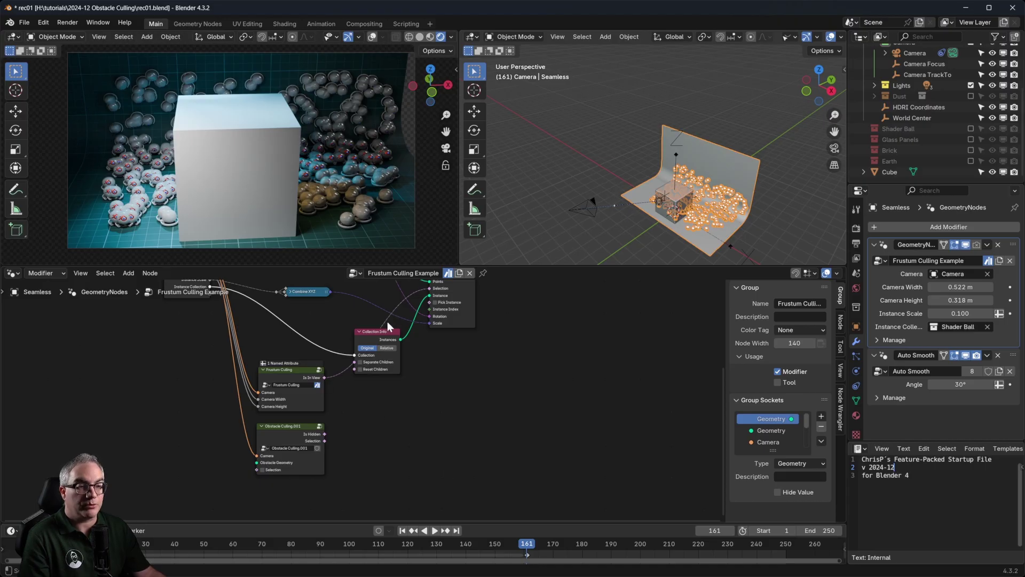
scroll(360, 417, up, 3)
middle_drag(345, 396, 369, 373)
scroll(339, 403, down, 1)
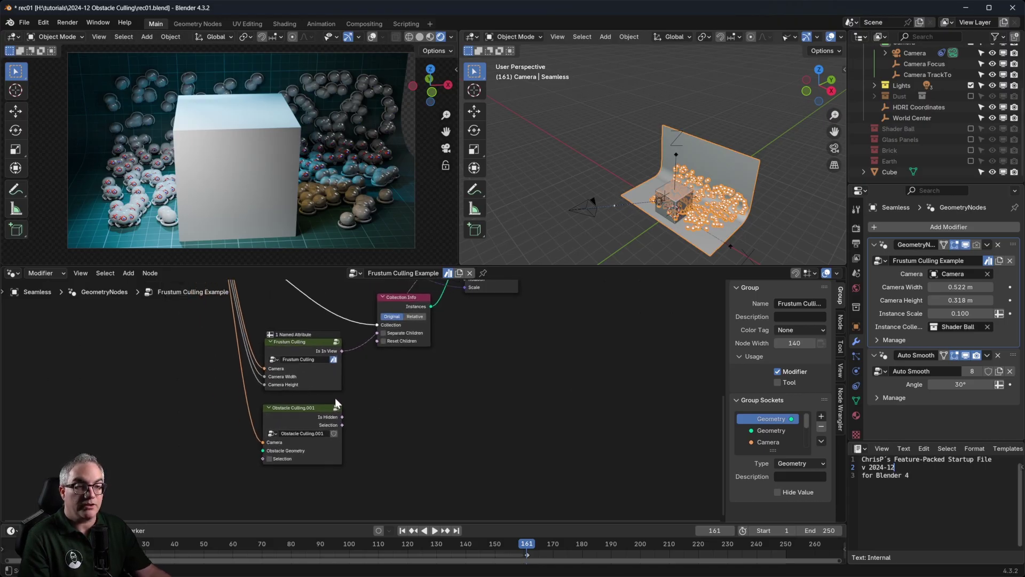
scroll(338, 403, up, 1)
drag(340, 347, 251, 464)
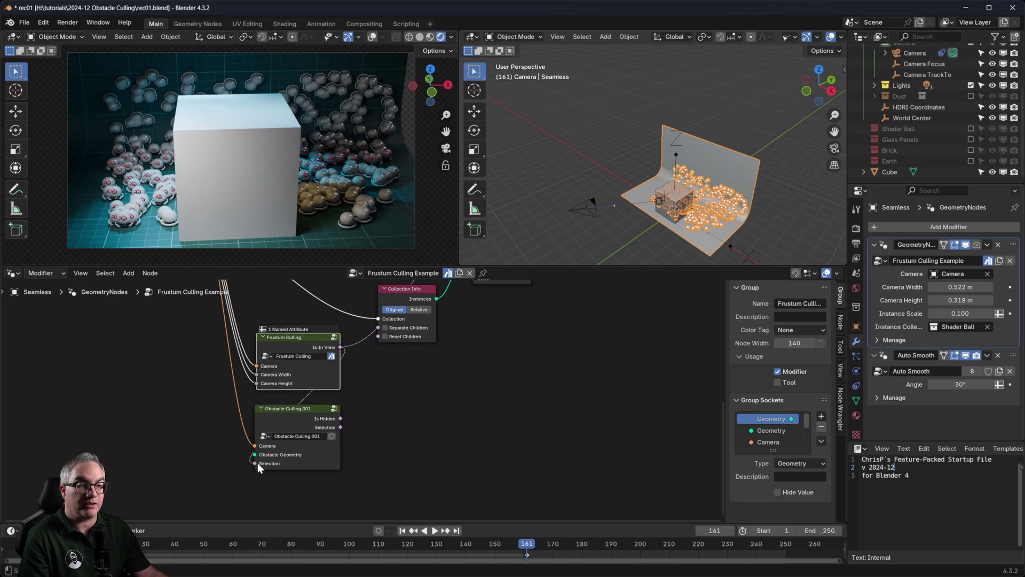
Step: Connect the Obstacle Culling node's Selection output to the Selection input of the node that instances on the points
middle_drag(447, 424, 399, 466)
drag(294, 470, 427, 298)
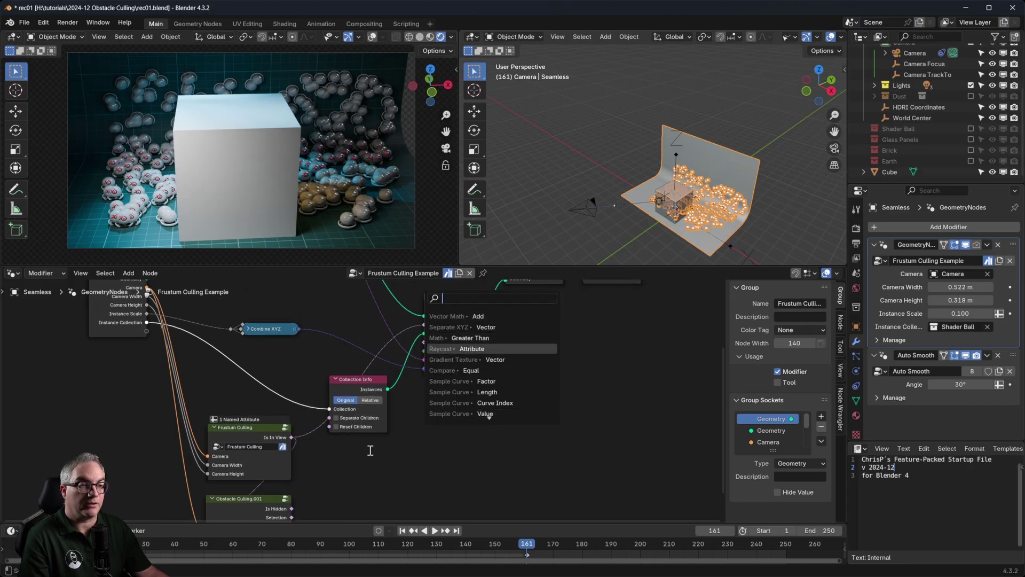
key(Escape)
drag(292, 516, 424, 325)
middle_drag(399, 478, 490, 394)
scroll(492, 398, up, 2)
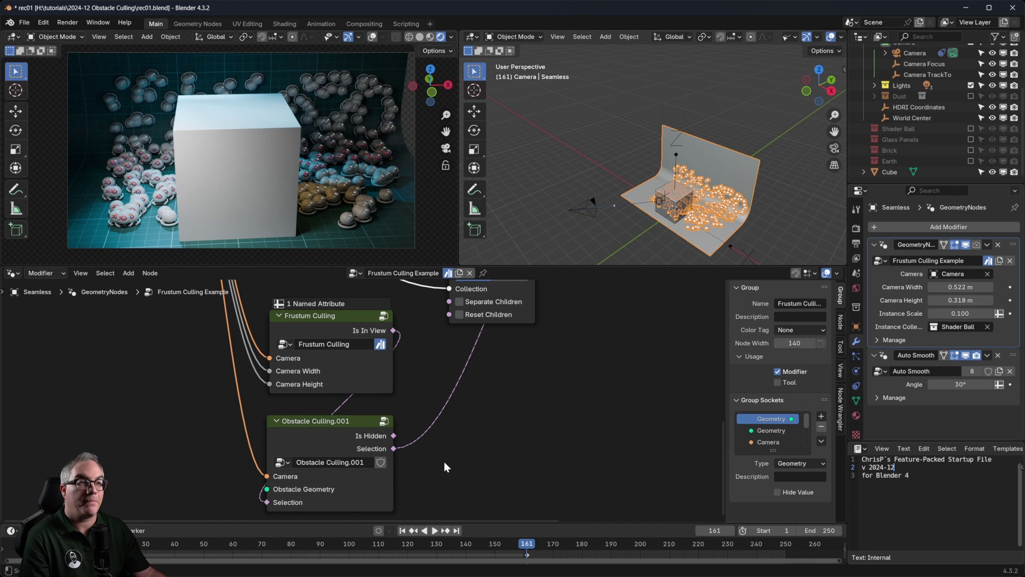
scroll(697, 147, up, 6)
middle_drag(671, 107, 614, 176)
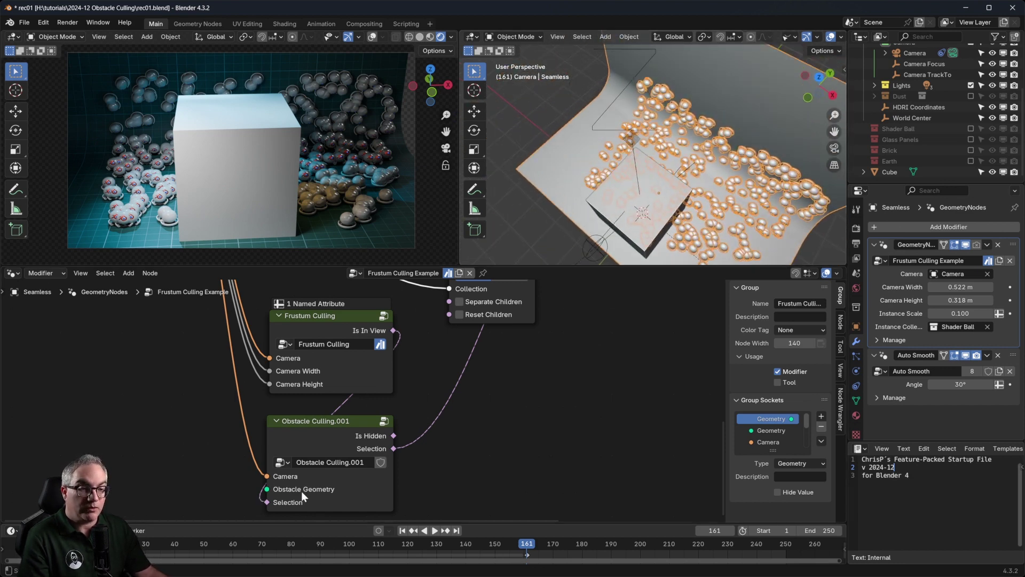
click(312, 430)
key(Tab)
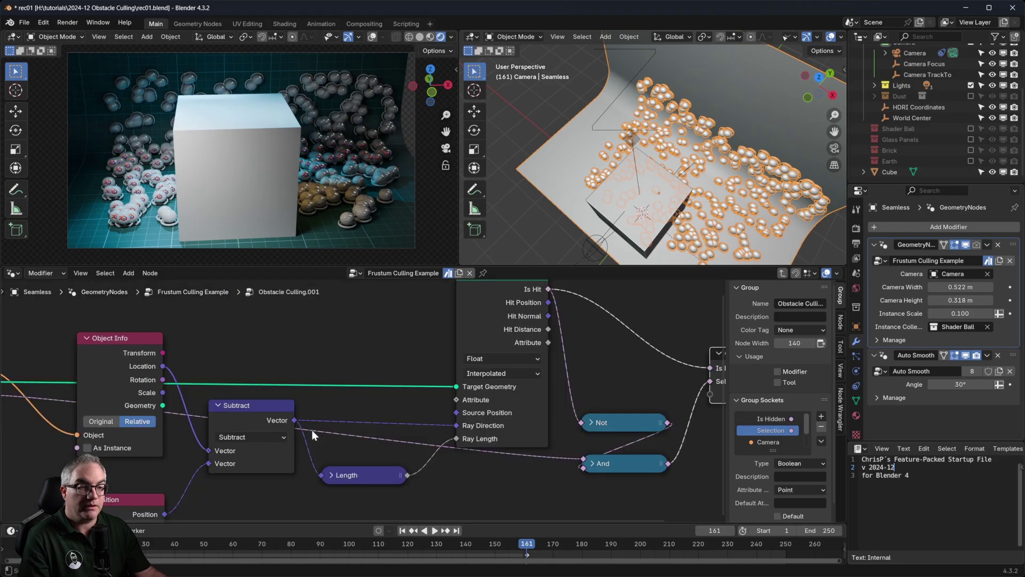
key(Home)
key(Tab)
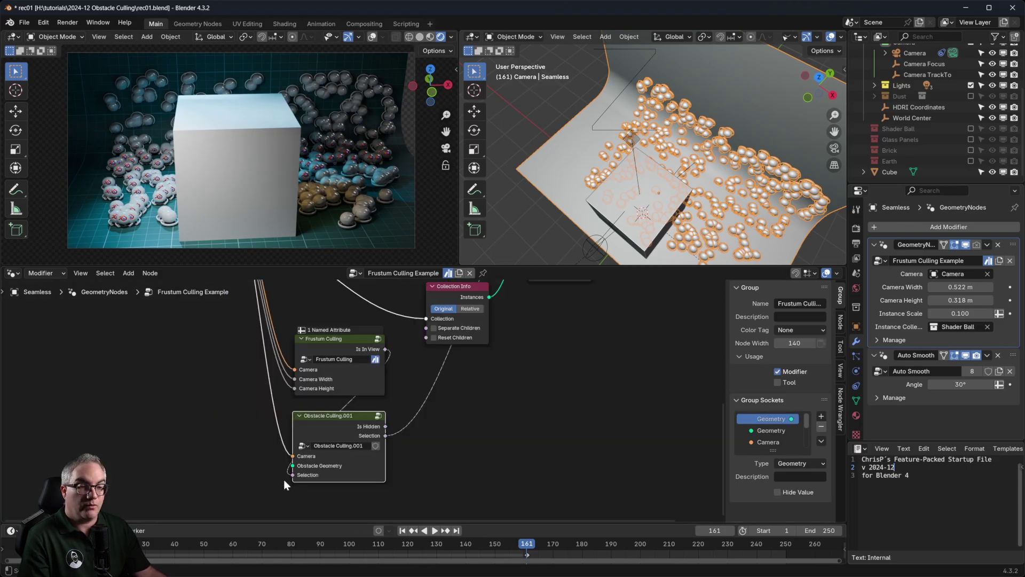
Step: Add an Object Info node for the Cube and connect its Geometry to the Obstacle Geometry input
drag(908, 175, 192, 463)
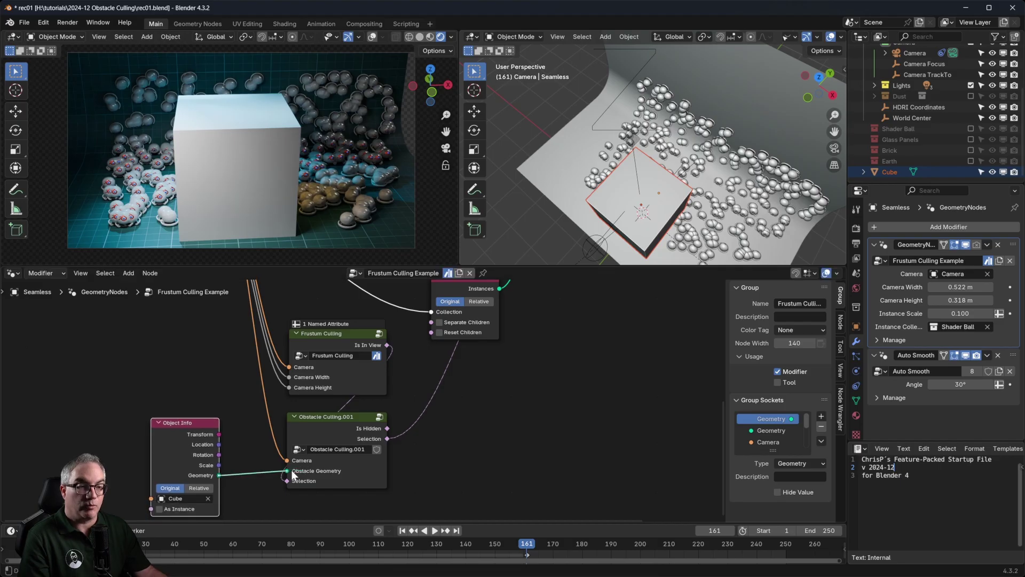
drag(292, 469, 292, 470)
scroll(698, 160, down, 2)
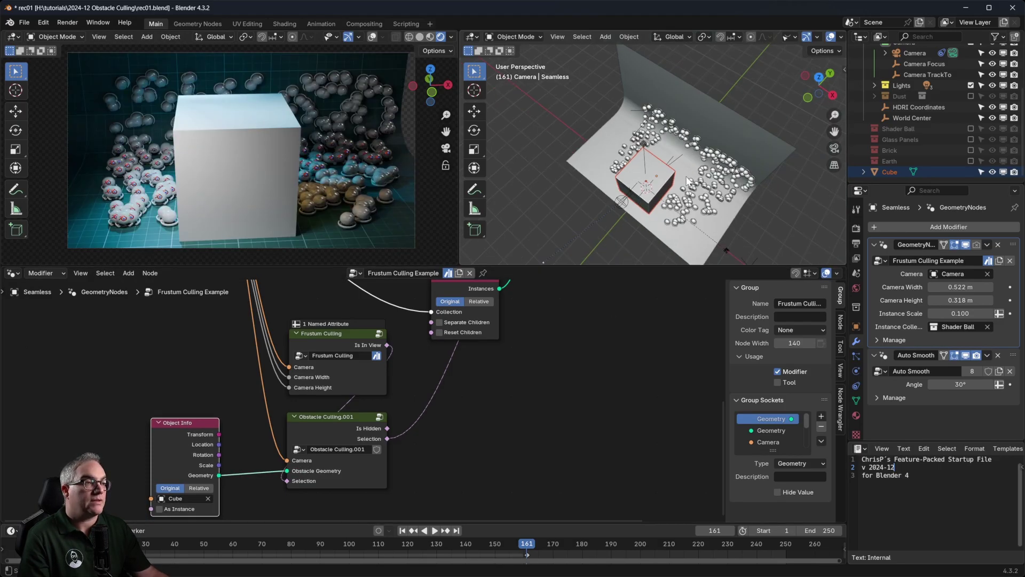
Step: Scale the cube down to about 0.4 and set its Object Info node to Relative
key(s)
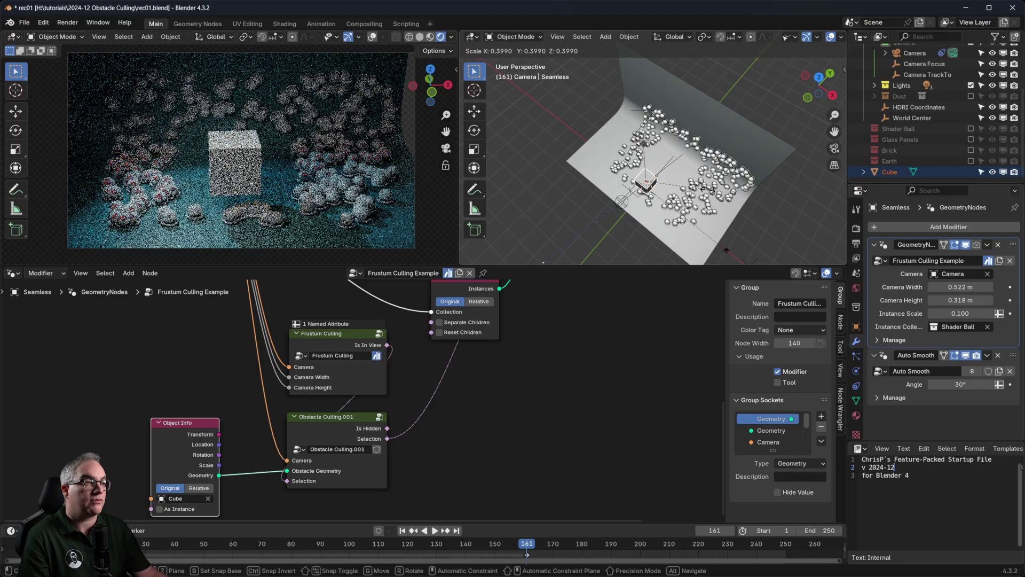
key(Return)
click(198, 488)
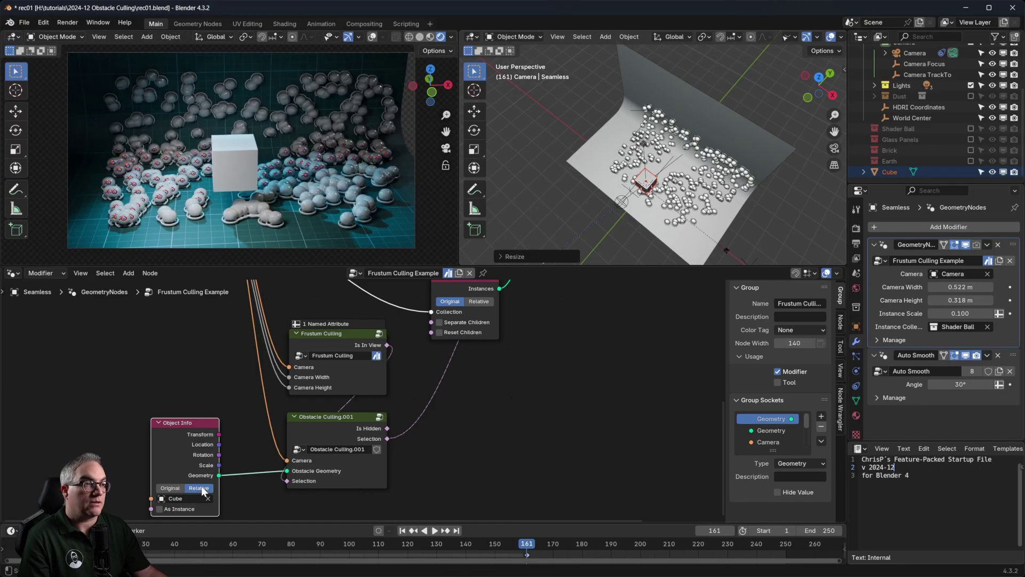
Step: Move the cube along negative X and place a duplicate of it about 2 m away along positive X
key(g)
key(x)
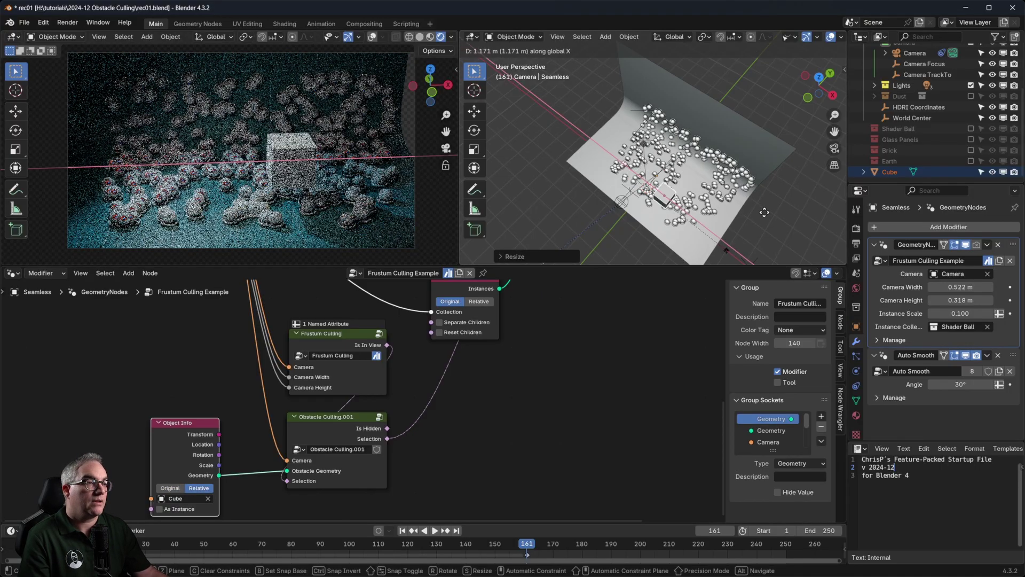
click(722, 193)
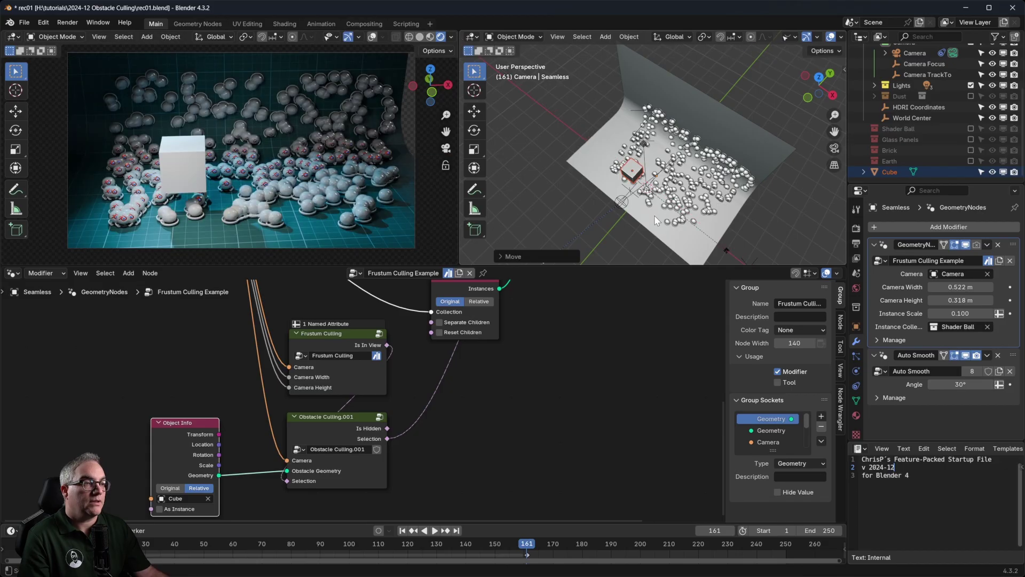
key(shift+d)
key(x)
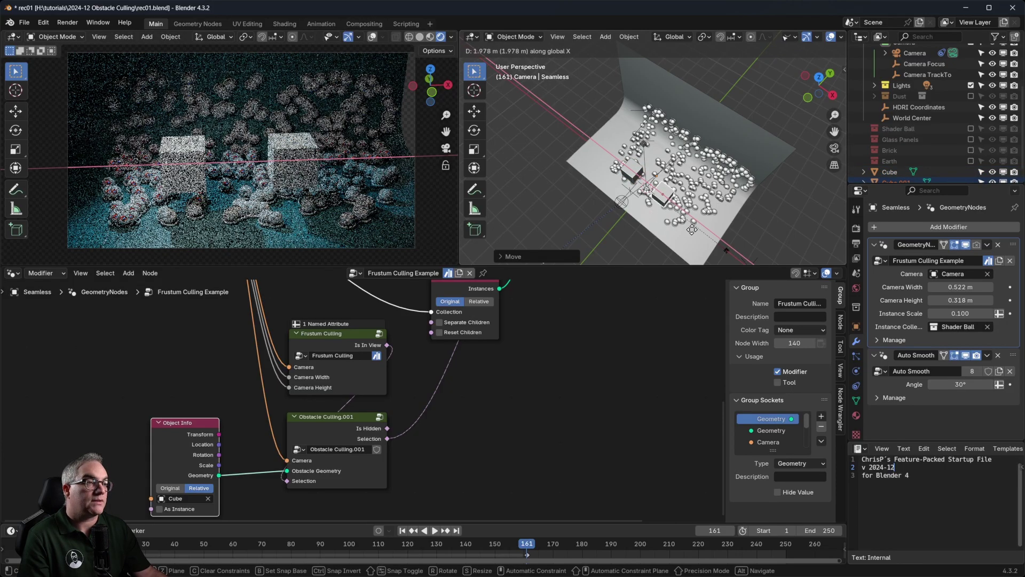
click(698, 232)
Step: Shift the Object Info node slightly away from Obstacle Culling, then duplicate the Obstacle Culling node and place the copy directly below
middle_drag(326, 414, 338, 332)
scroll(339, 333, down, 2)
middle_drag(443, 355, 437, 405)
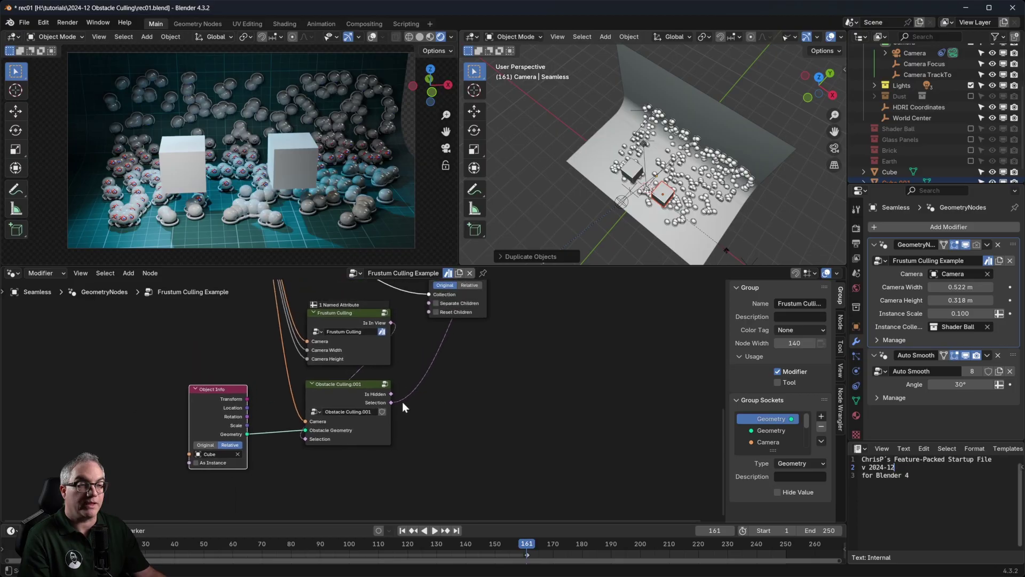
click(345, 386)
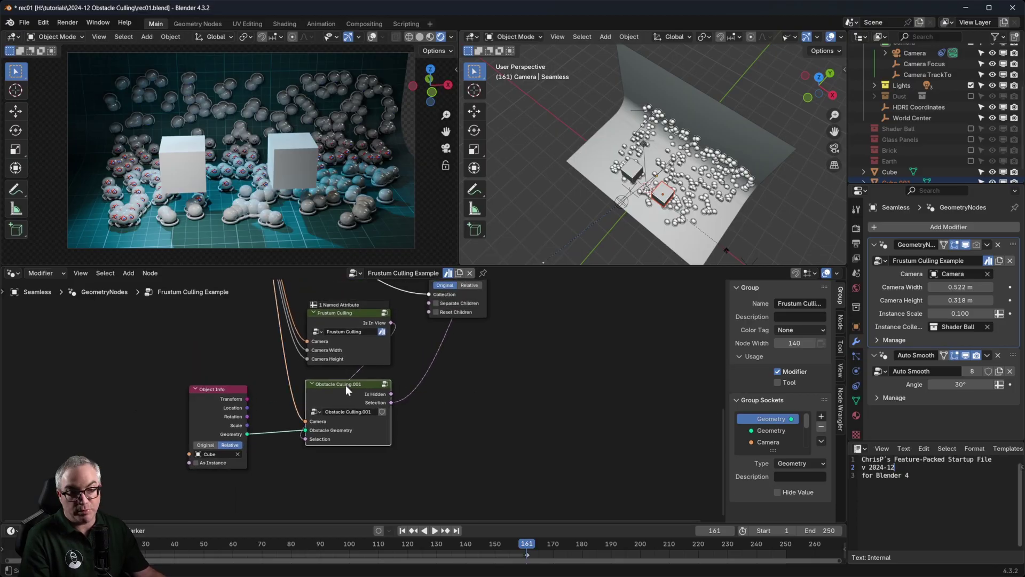
mouse_move(209, 382)
mouse_down()
mouse_move(225, 366)
mouse_move(198, 371)
mouse_up()
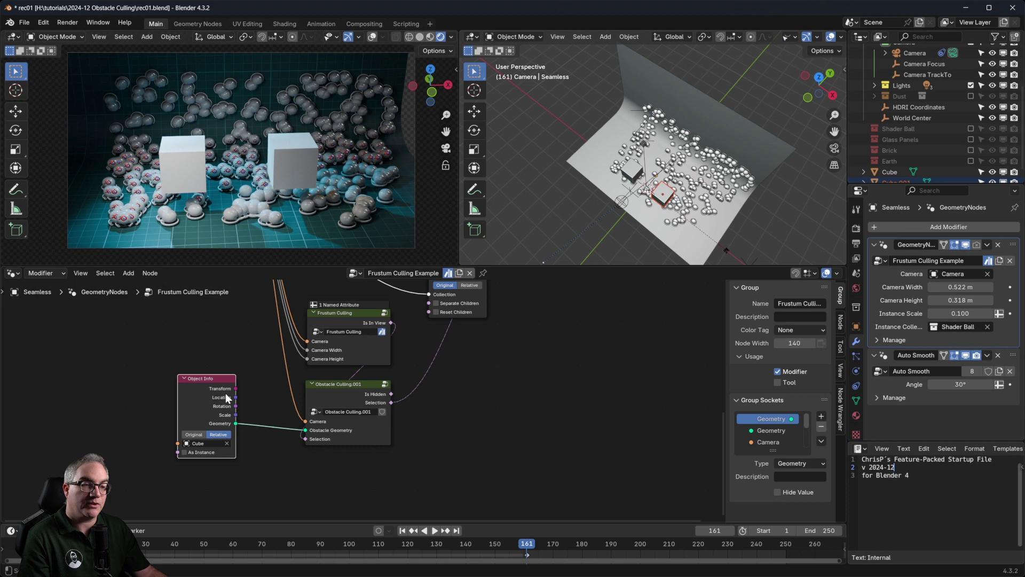
click(331, 386)
key(shift+d)
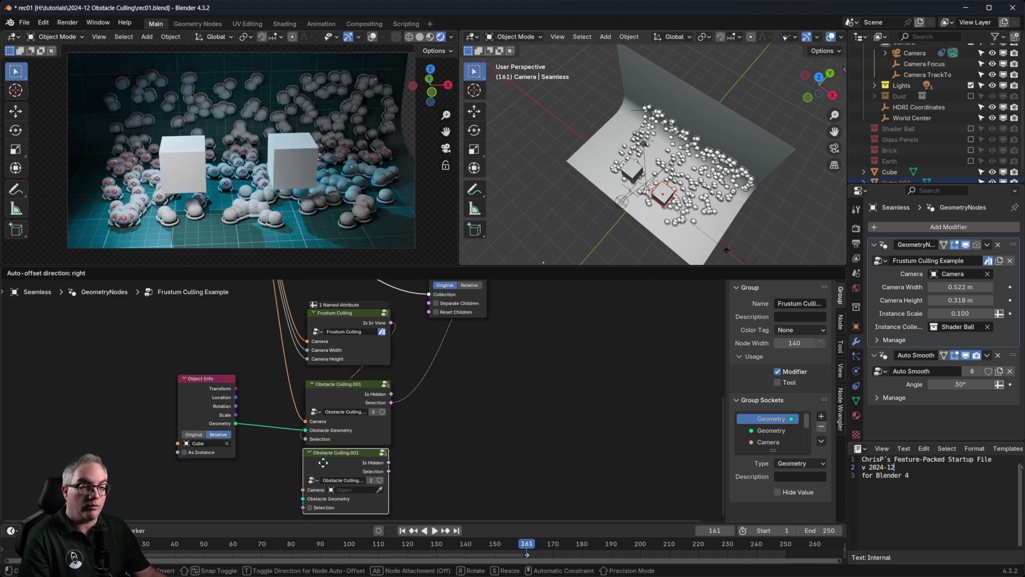
click(330, 464)
Step: Feed the Obstacle Culling copy with Cube.001's Object Info geometry and the first Obstacle Culling node's Selection output
middle_drag(622, 392, 618, 352)
scroll(899, 172, down, 1)
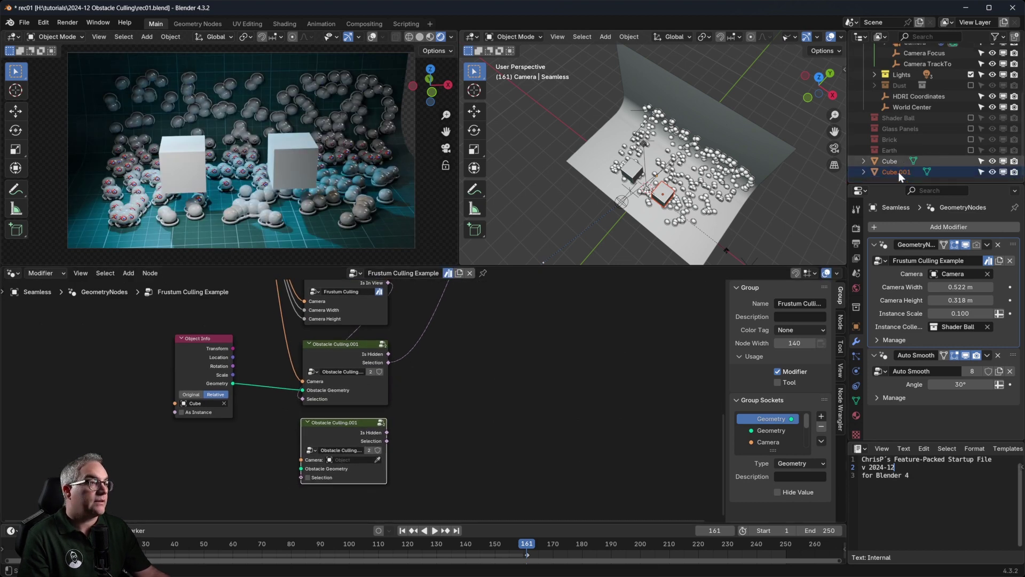
drag(898, 171, 187, 451)
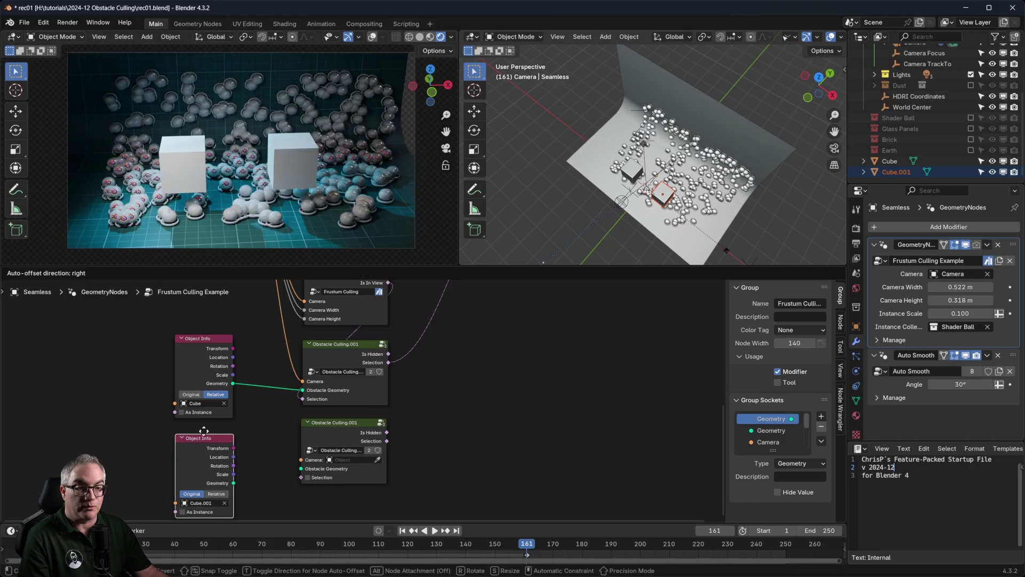
drag(231, 478, 301, 469)
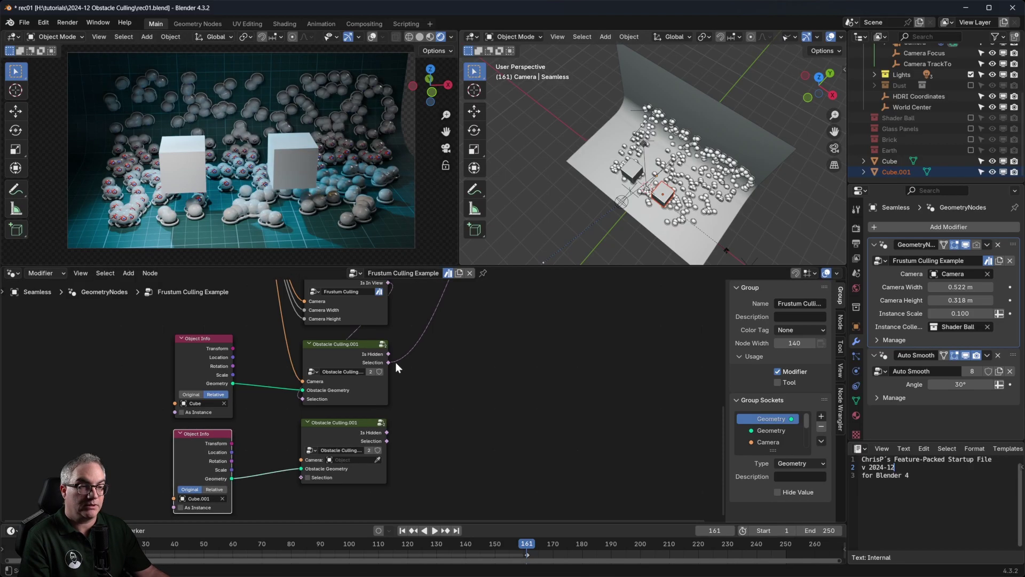
drag(388, 363, 298, 480)
Step: Insert a reroute in the Selection link to the instancing node and feed it from the second Obstacle Culling node's Selection output
middle_drag(488, 386, 434, 473)
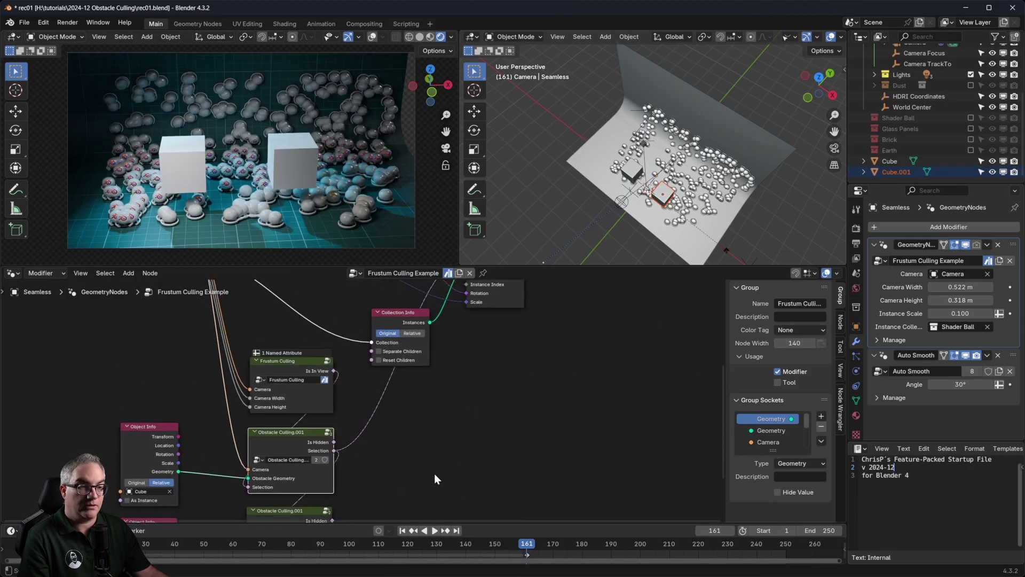
scroll(434, 473, down, 4)
drag(340, 495, 408, 439)
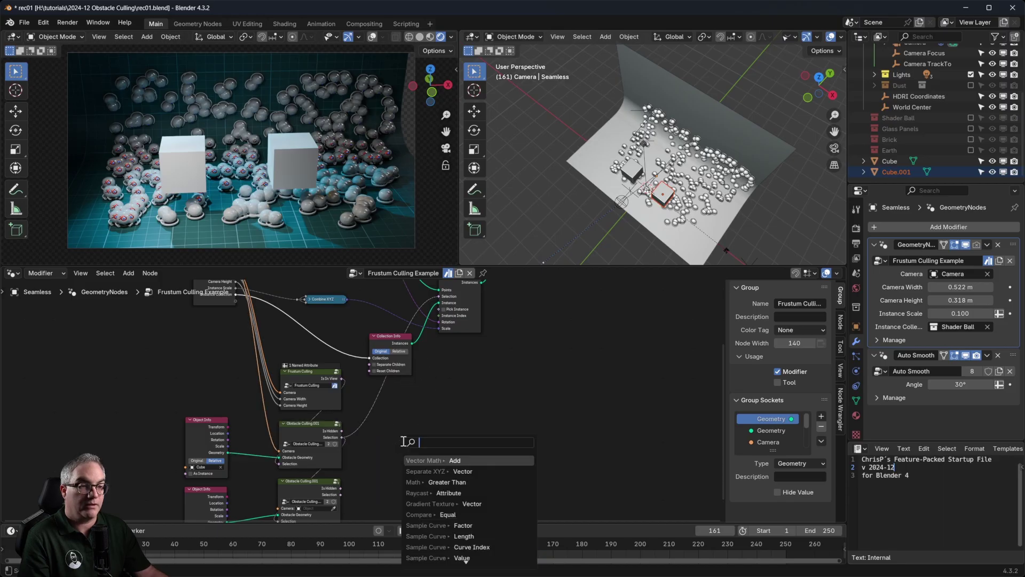
shift+right_drag(365, 398, 395, 416)
drag(373, 404, 417, 471)
text(g)
key(Escape)
key(g)
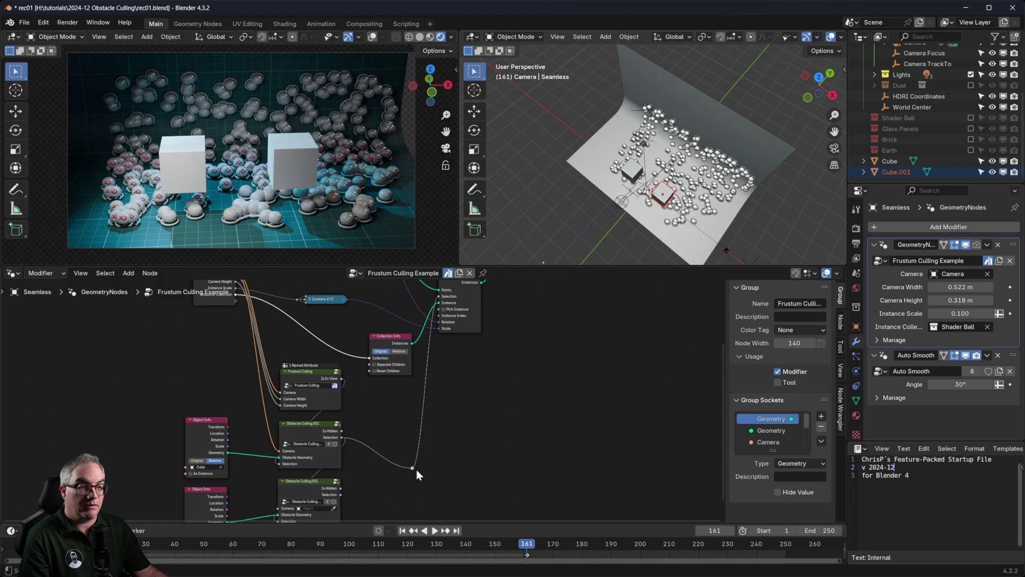
scroll(347, 488, up, 3)
drag(358, 439, 455, 403)
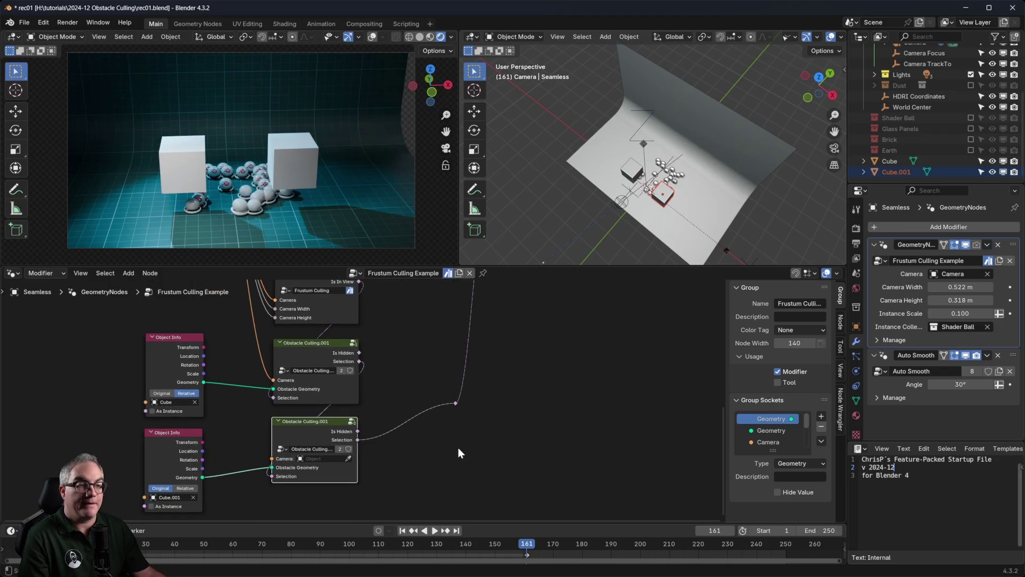
Step: Set Cube.001's Object Info to Relative and connect the Camera link to the second Obstacle Culling node through a reroute
scroll(365, 467, up, 1)
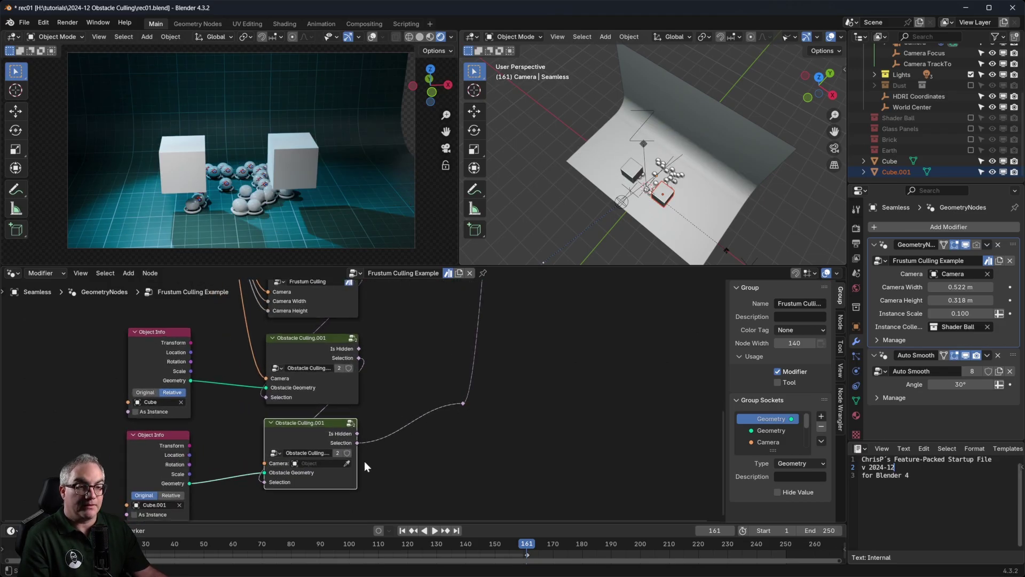
click(171, 493)
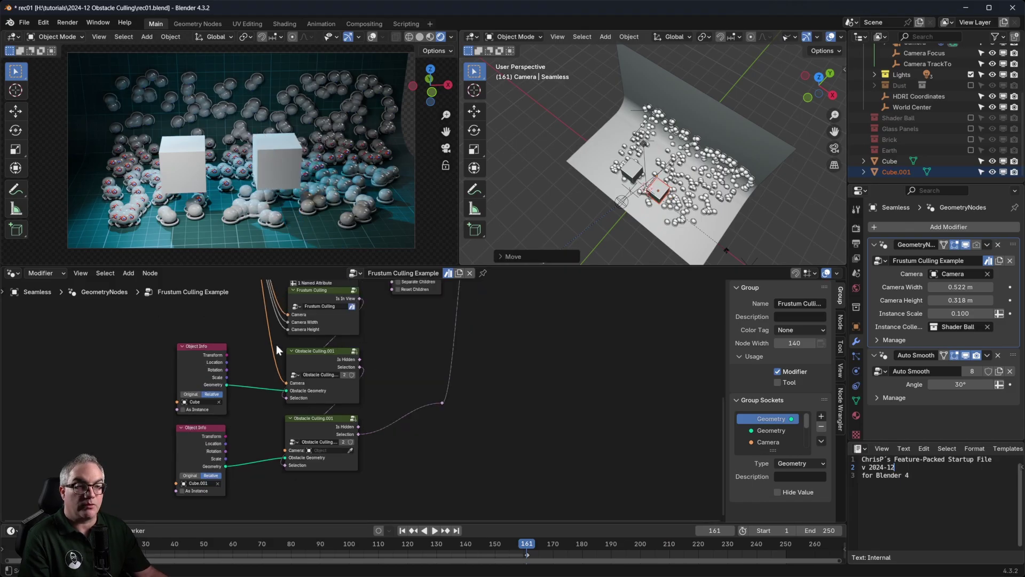
click(261, 357)
shift+right_drag(253, 358, 284, 352)
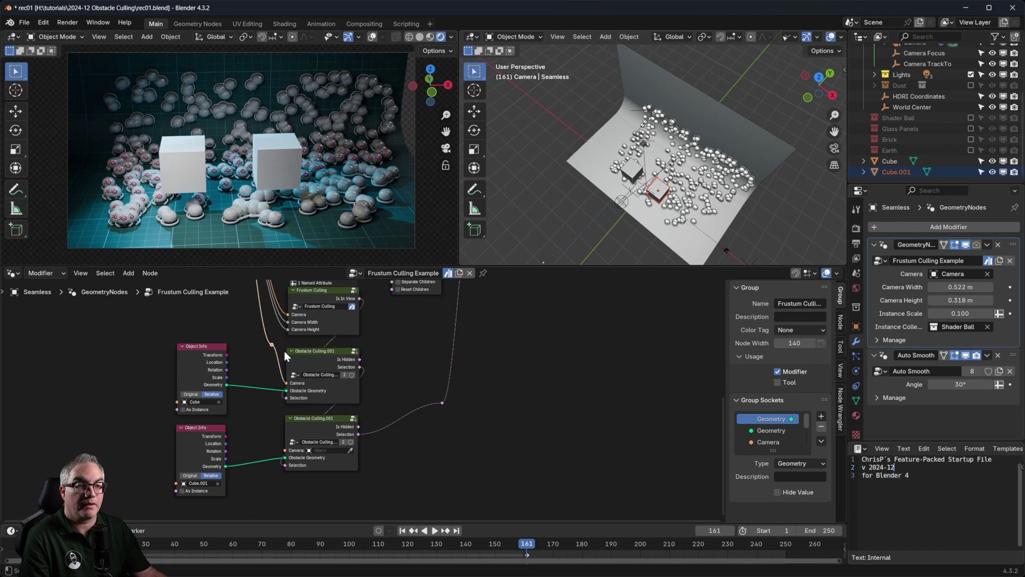
drag(271, 344, 285, 450)
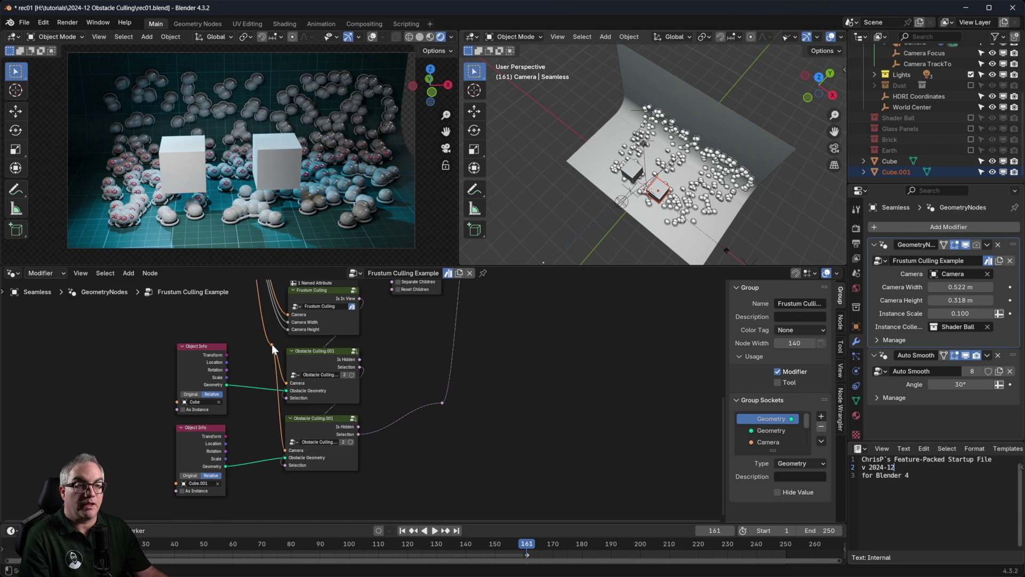
drag(272, 344, 257, 365)
Step: Nudge the first obstacle cube, Cube, slightly along the global X axis
click(667, 192)
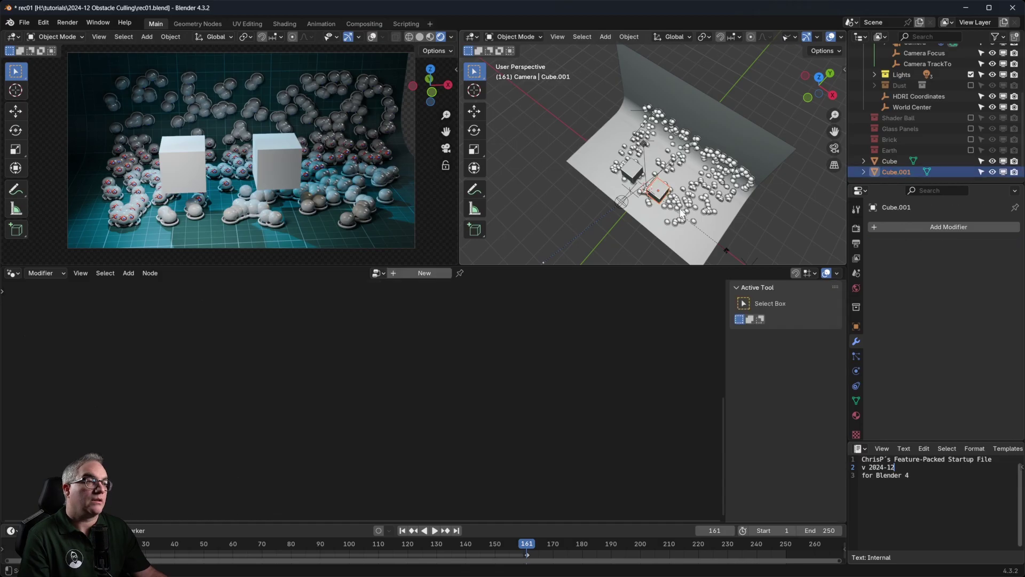
click(627, 171)
key(g)
key(x)
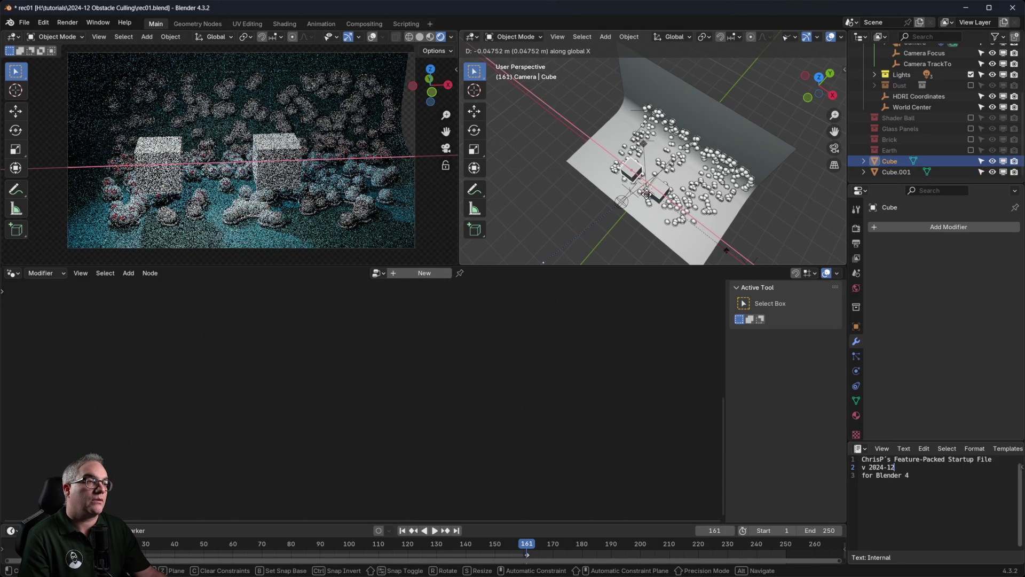
click(629, 172)
Step: Move Cube.001 along the global X axis, farther away from Cube
click(661, 198)
key(g)
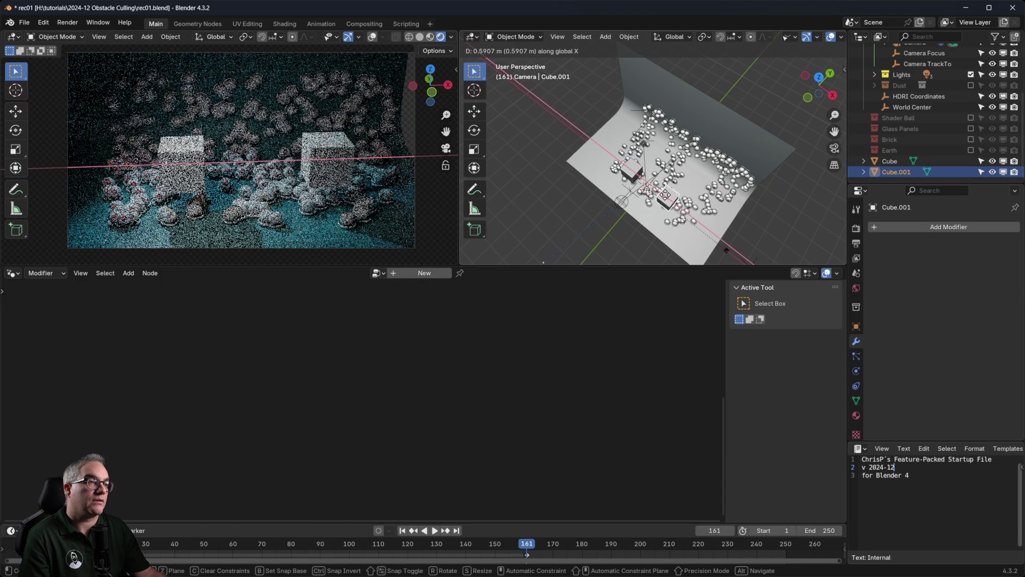
click(673, 213)
scroll(680, 205, up, 6)
shift+middle_drag(730, 235, 680, 135)
scroll(718, 230, down, 5)
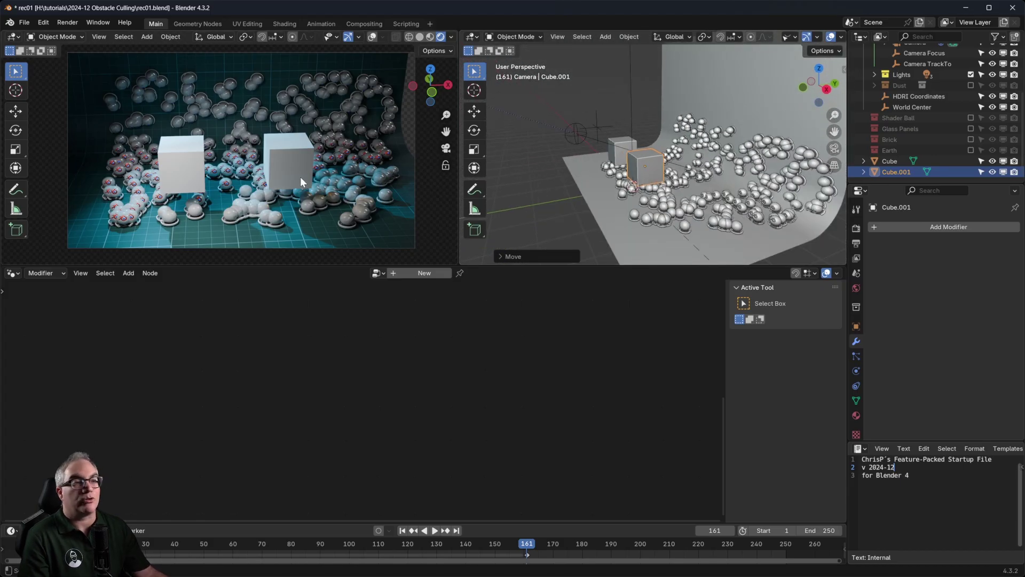
Step: Examine the culled instances around both cubes from the camera and from above, with Seamless selected to review its node chain
middle_drag(300, 177, 278, 197)
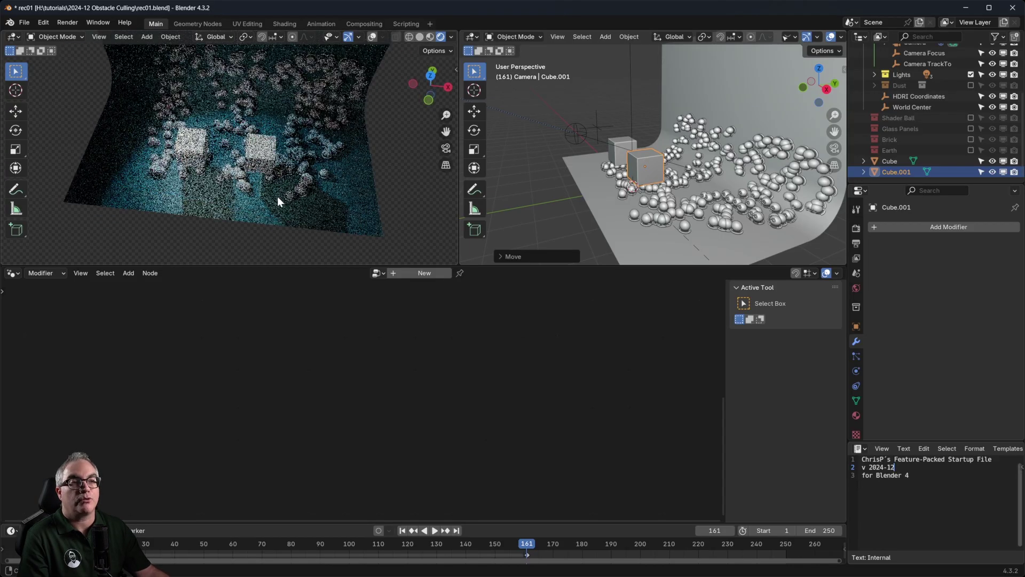
key(KP_0)
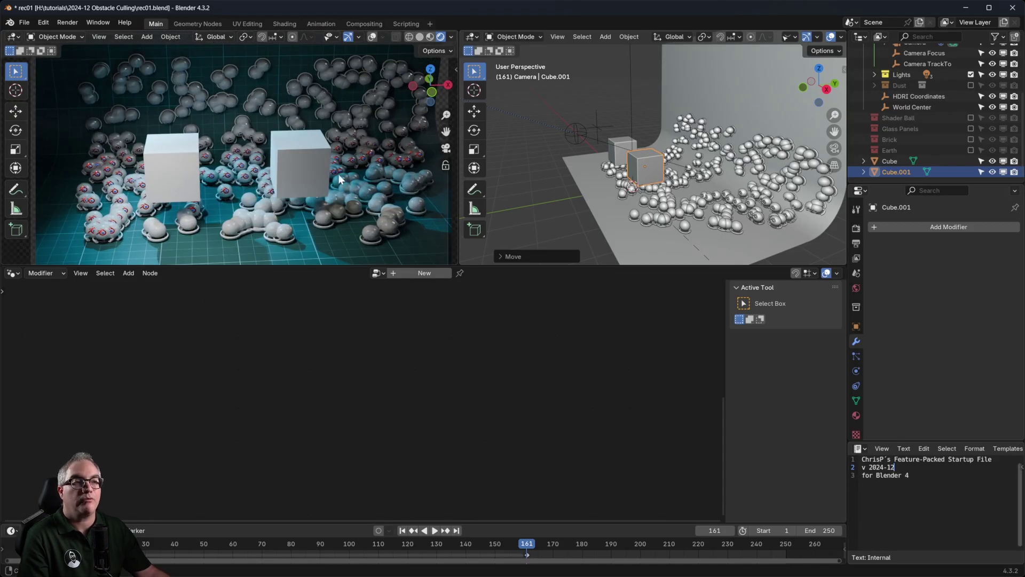
scroll(342, 182, down, 3)
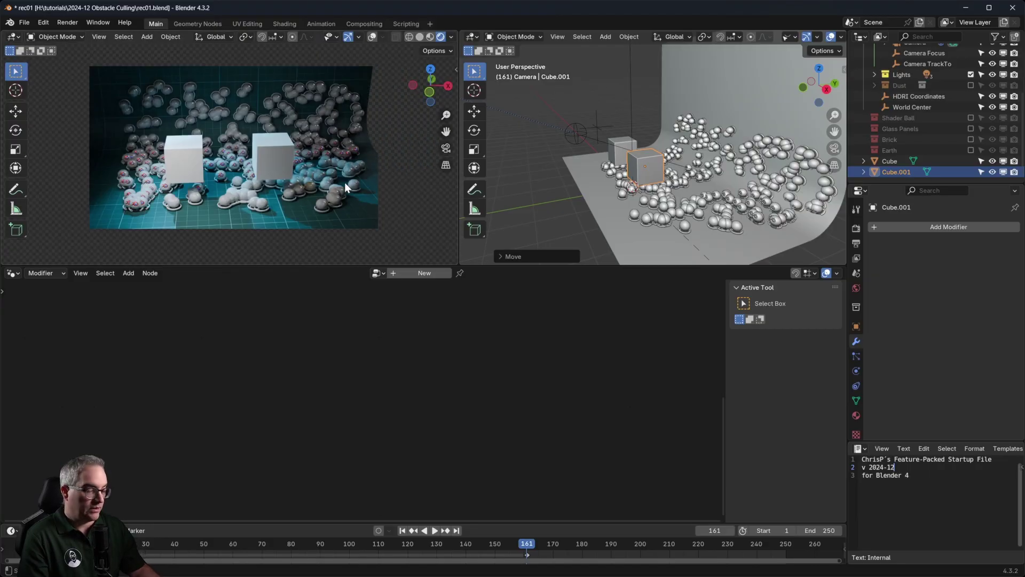
key(KP_0)
scroll(345, 183, up, 2)
scroll(345, 182, down, 2)
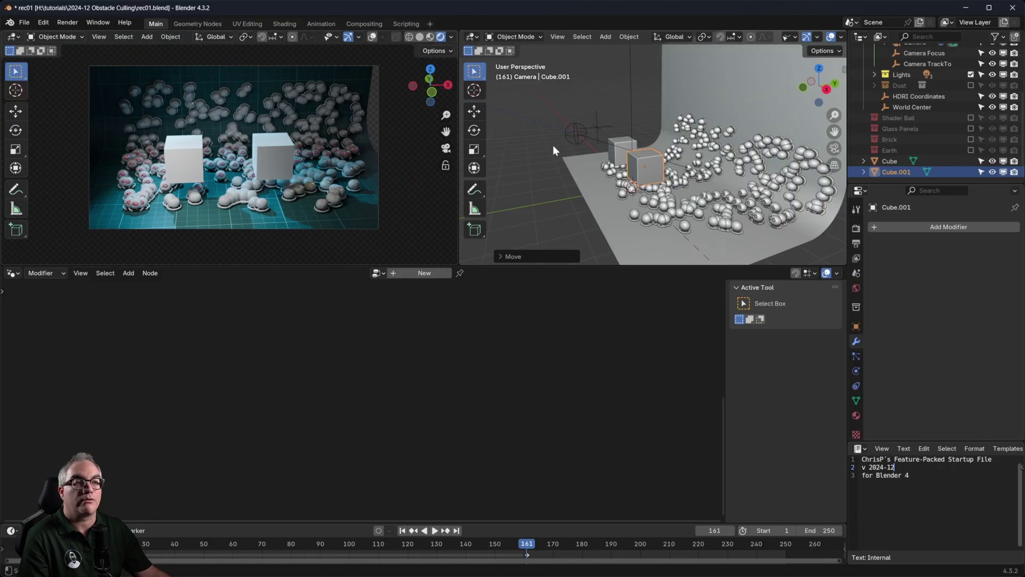
click(713, 94)
scroll(489, 382, down, 3)
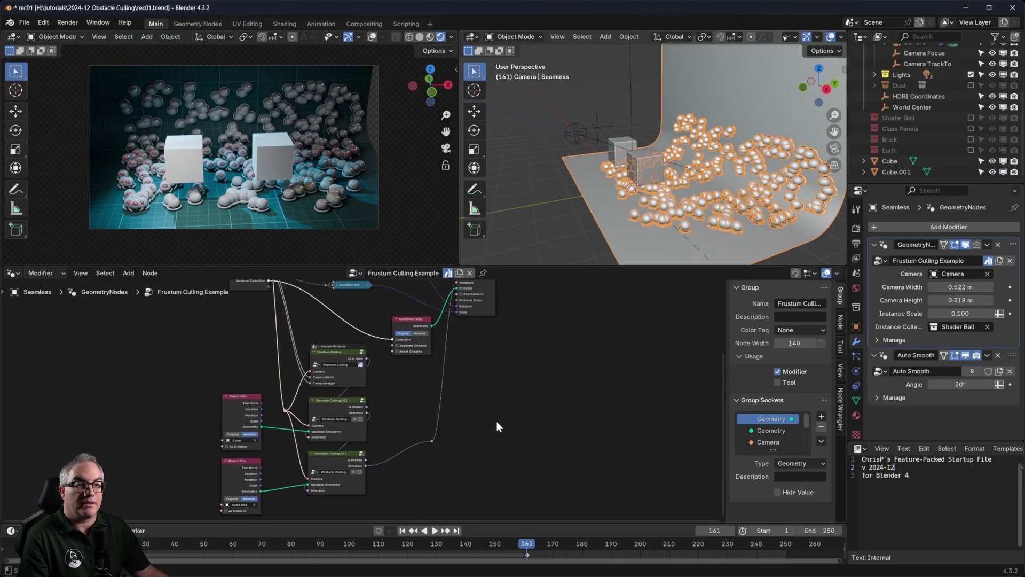
scroll(200, 158, up, 3)
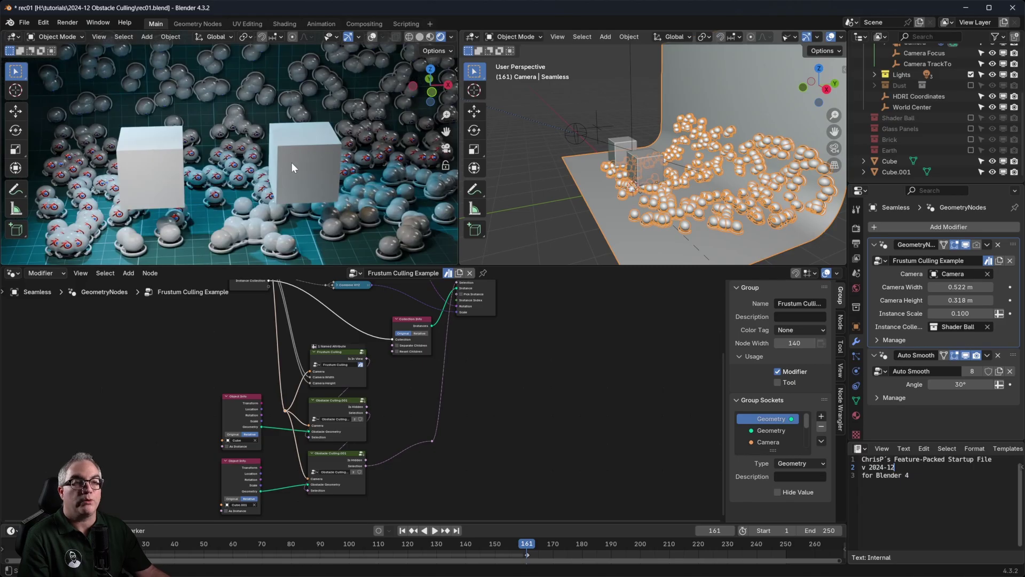
middle_drag(609, 171, 636, 203)
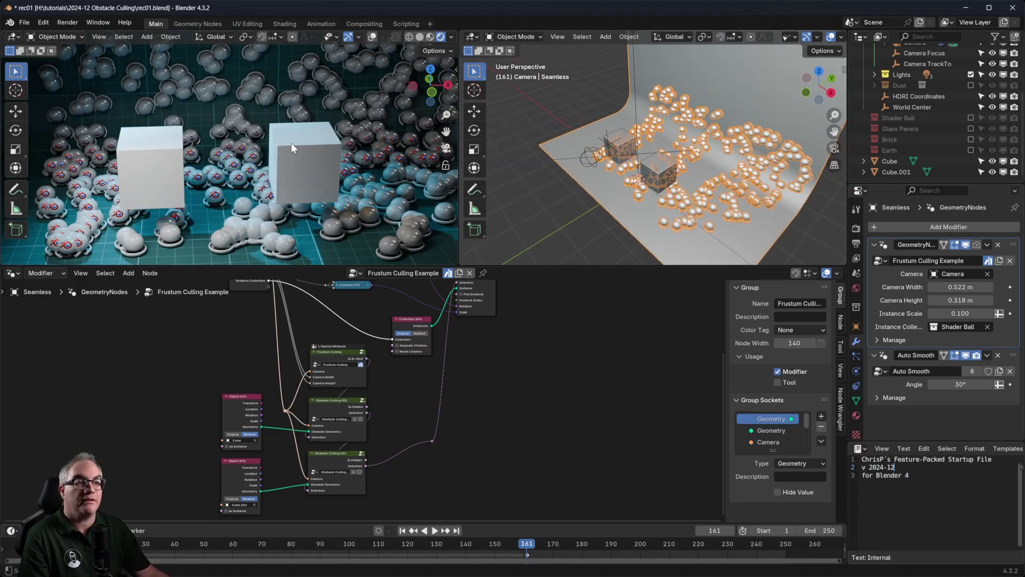
scroll(269, 168, up, 2)
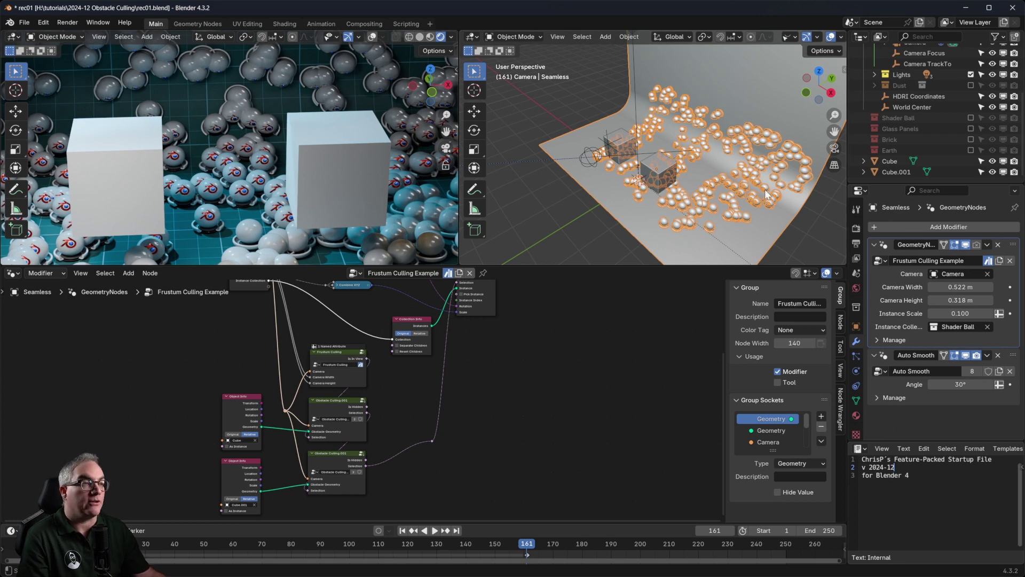
scroll(768, 193, up, 3)
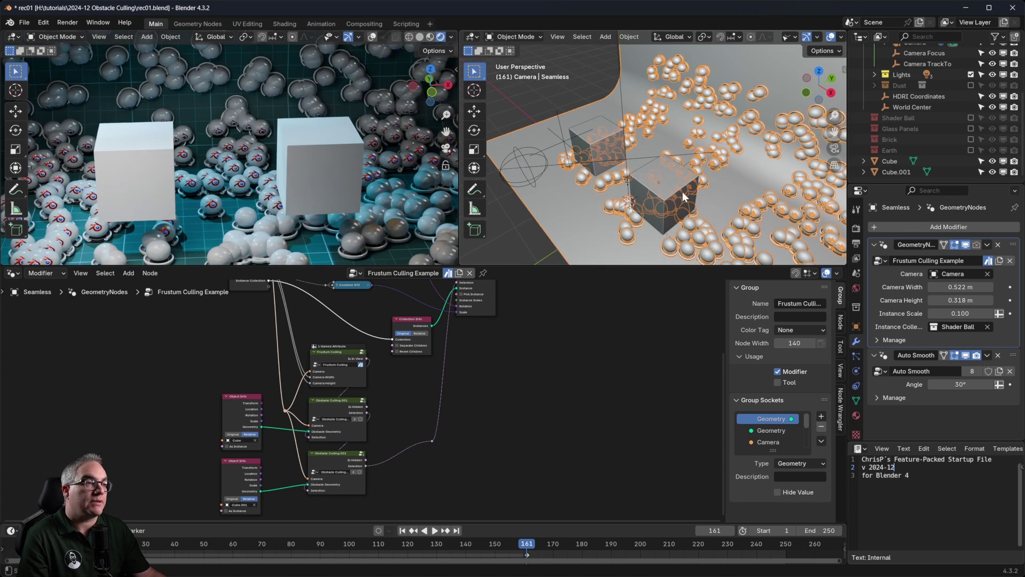
Step: Shift Cube.001 a little farther from Cube along the global X axis
click(683, 191)
key(g)
key(x)
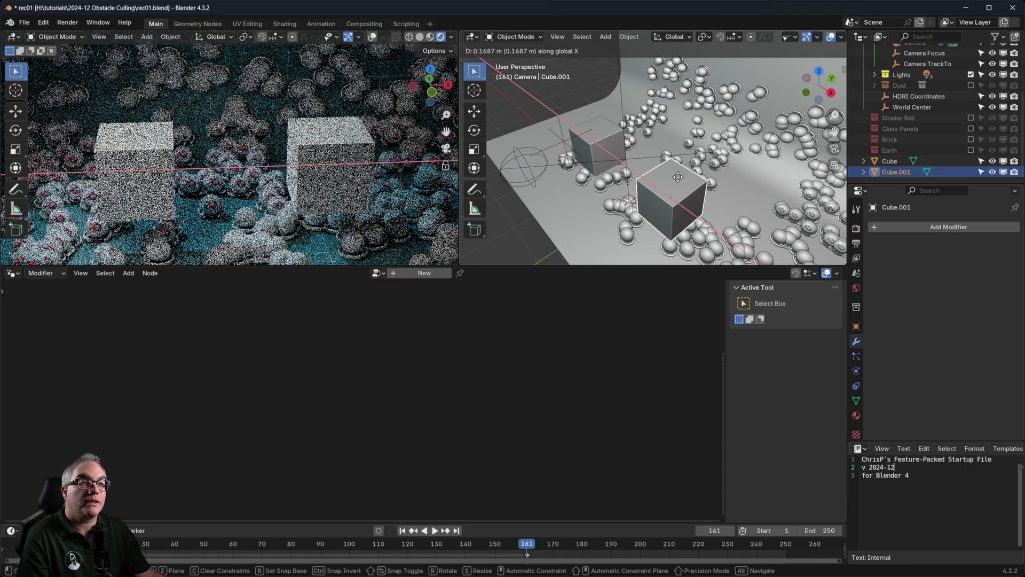
click(673, 177)
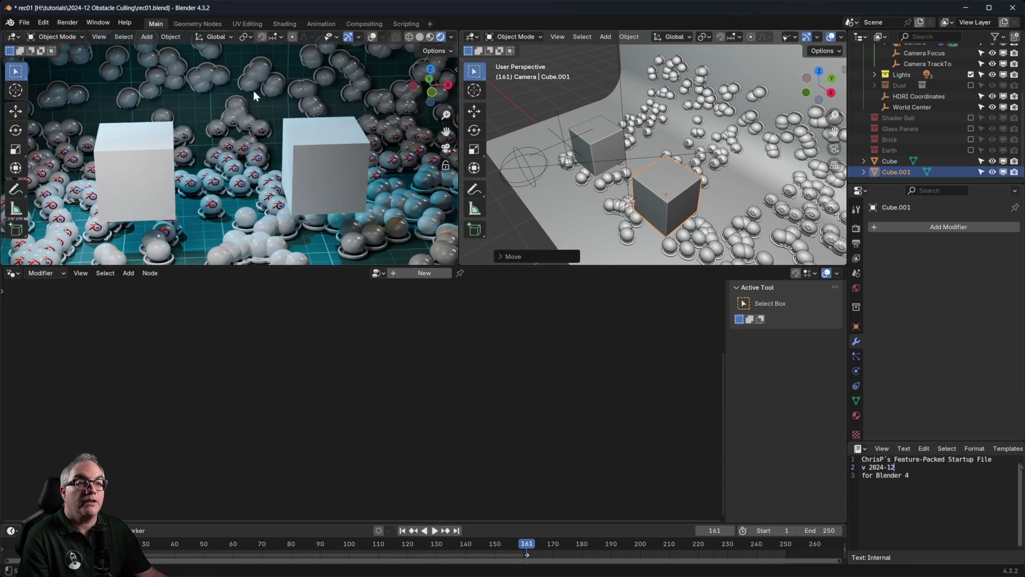
drag(679, 140, 698, 152)
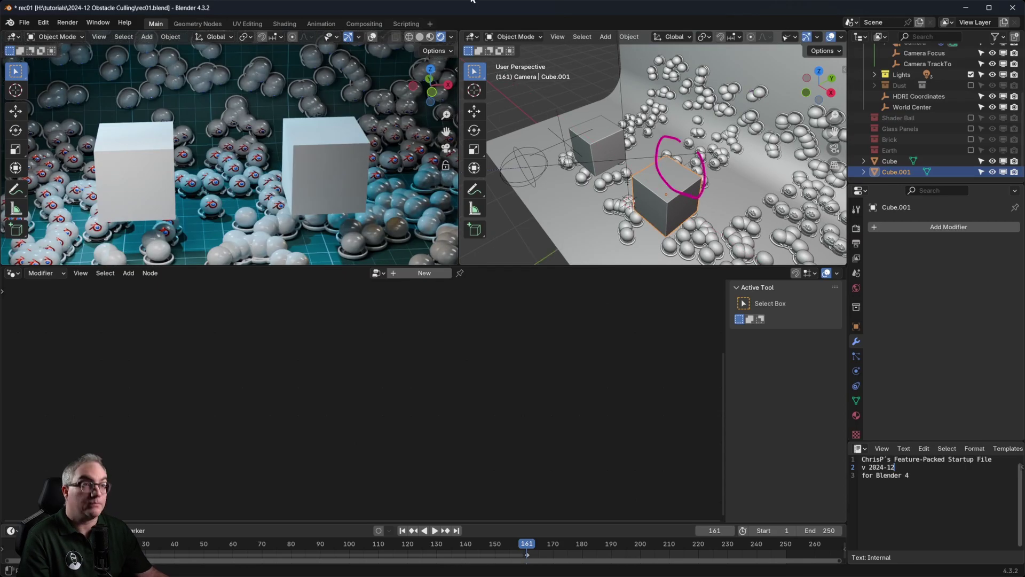
Step: Show the viewport overlays in the rendered camera view
click(373, 37)
mouse_move(291, 78)
mouse_down()
mouse_move(267, 168)
mouse_move(318, 162)
mouse_up()
right_drag(288, 101, 342, 161)
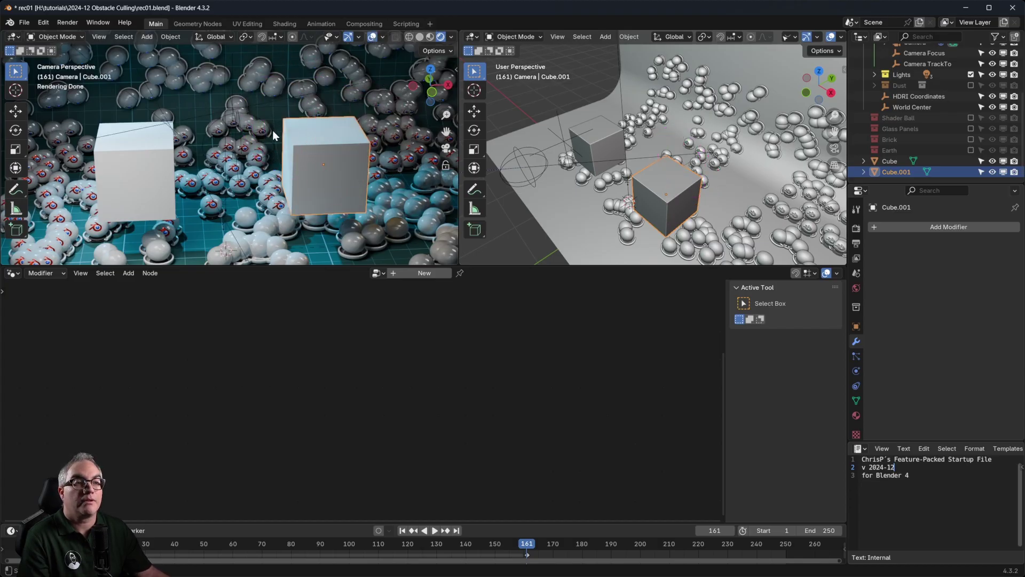
mouse_move(280, 95)
mouse_down()
mouse_move(266, 125)
mouse_move(277, 104)
mouse_up()
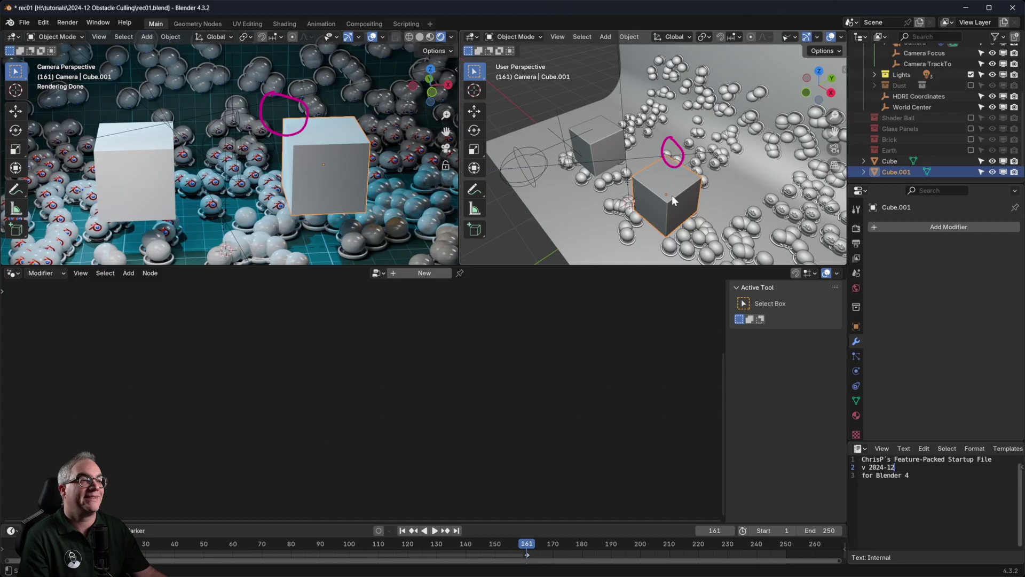
Step: Nudge Cube.001 away from Cube along X in two small moves, testing the instances near its upper edge
key(g)
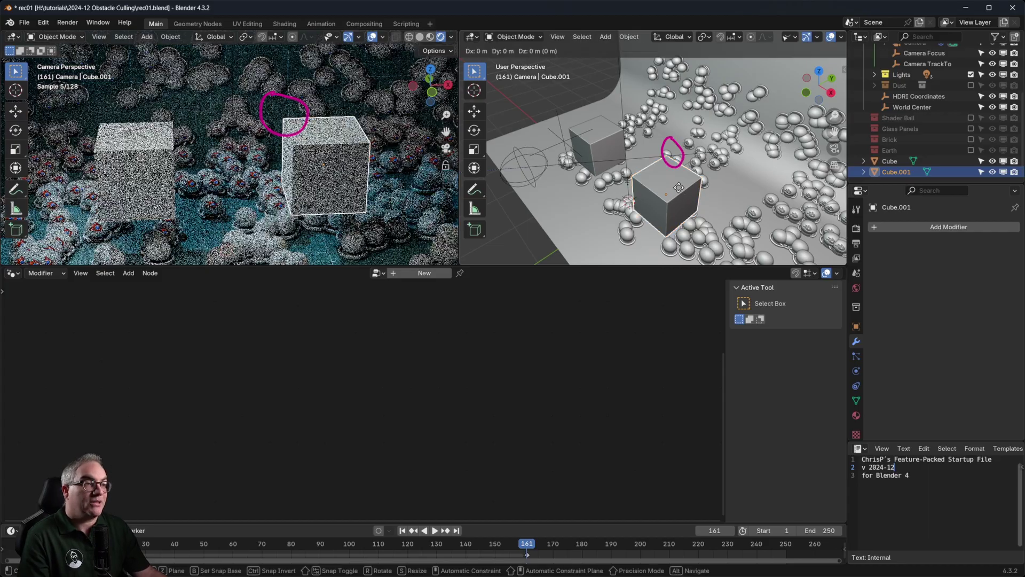
key(x)
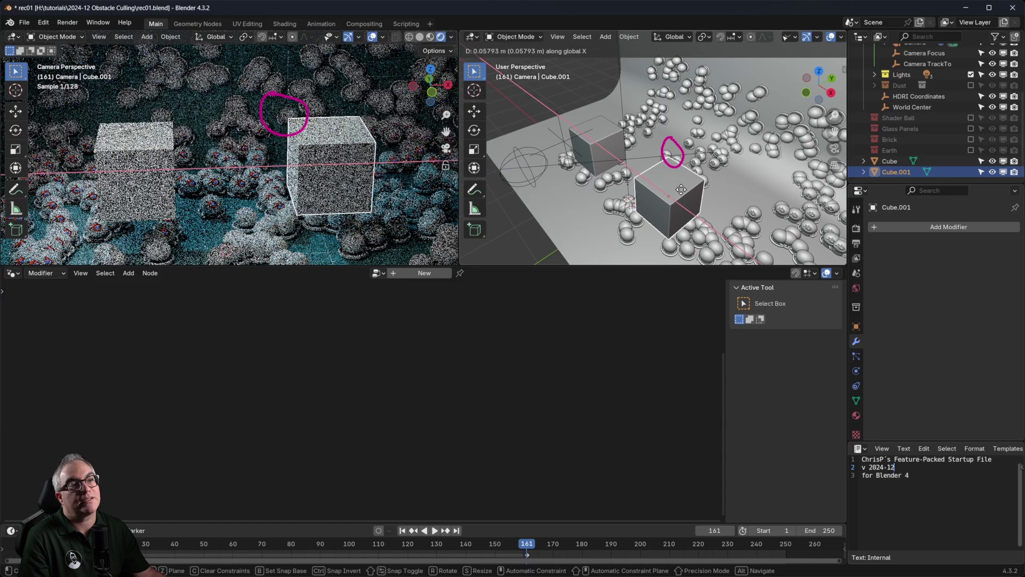
click(680, 191)
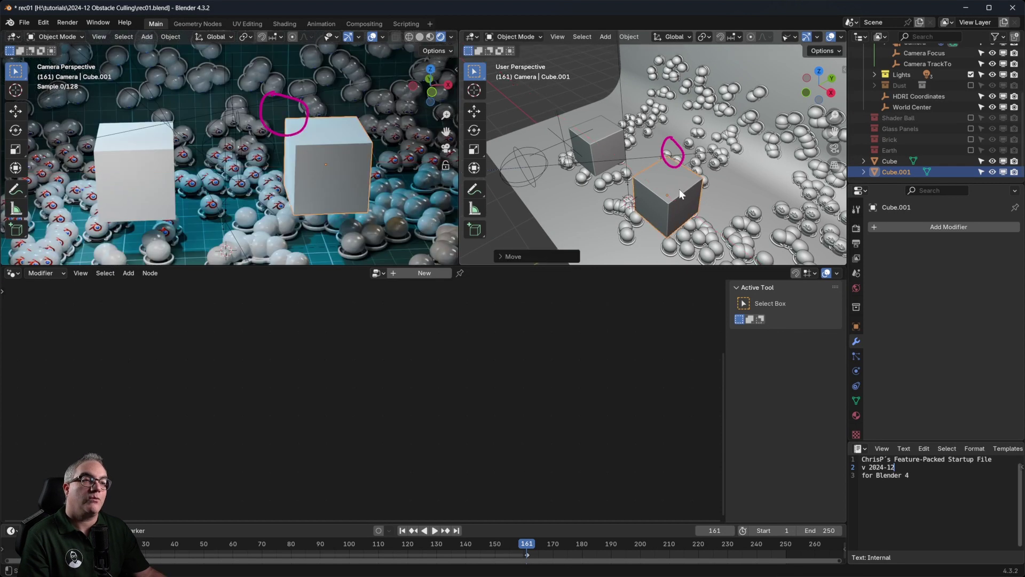
key(g)
click(684, 195)
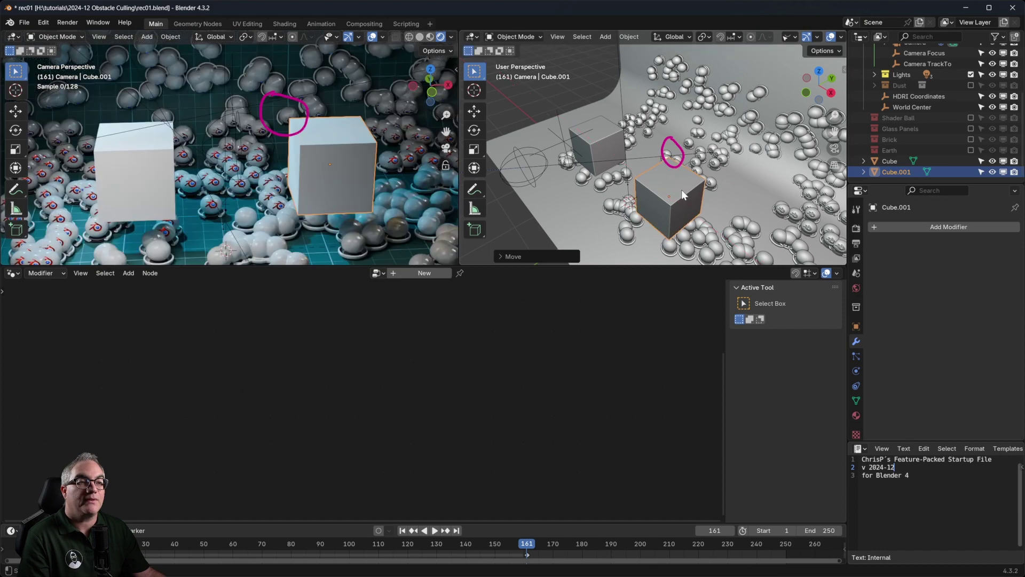
Step: Nudge Cube.001 slightly back toward Cube along the global X axis to test the shader ball at its upper corner
scroll(283, 105, up, 3)
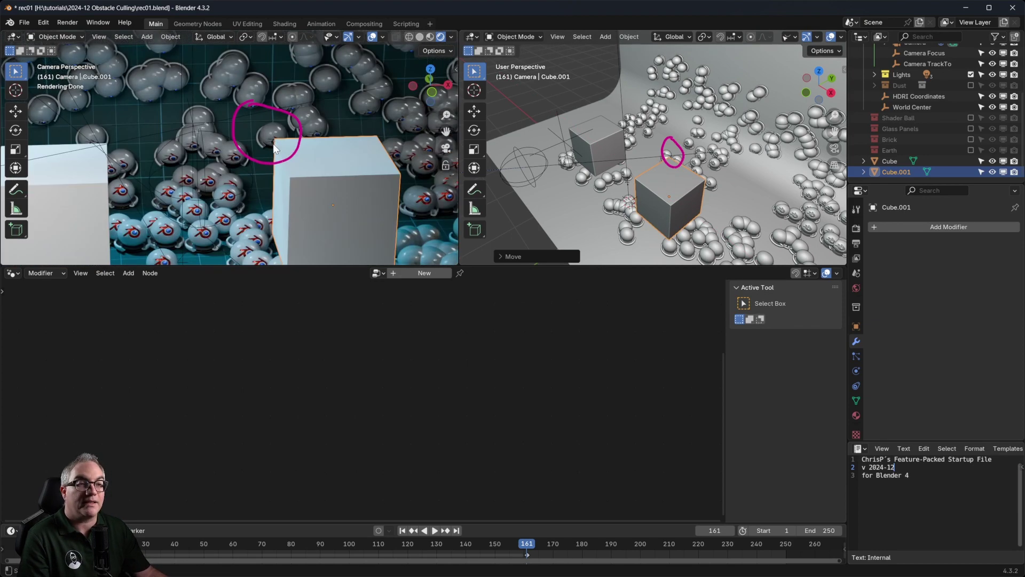
drag(272, 135, 273, 135)
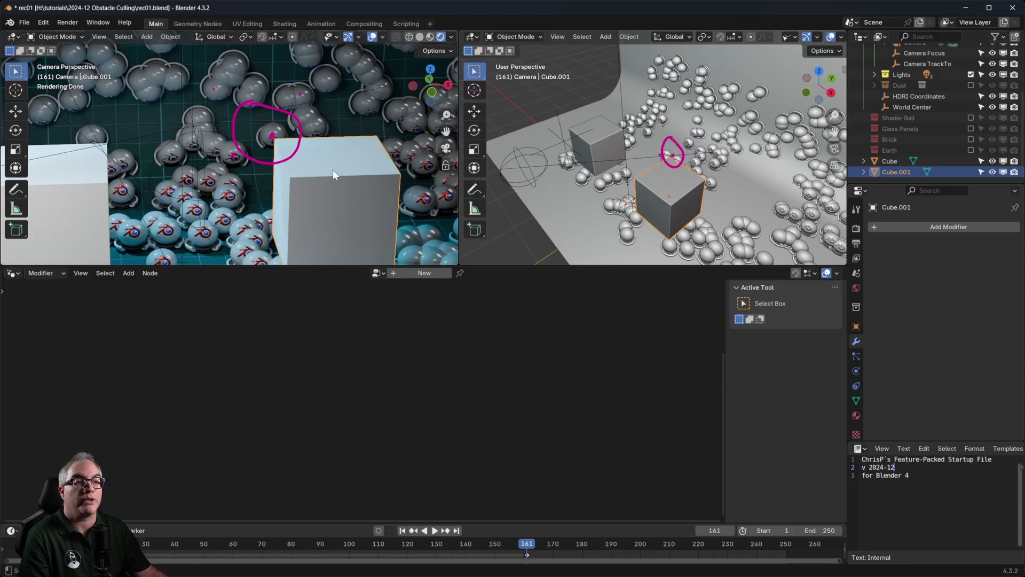
scroll(270, 147, up, 3)
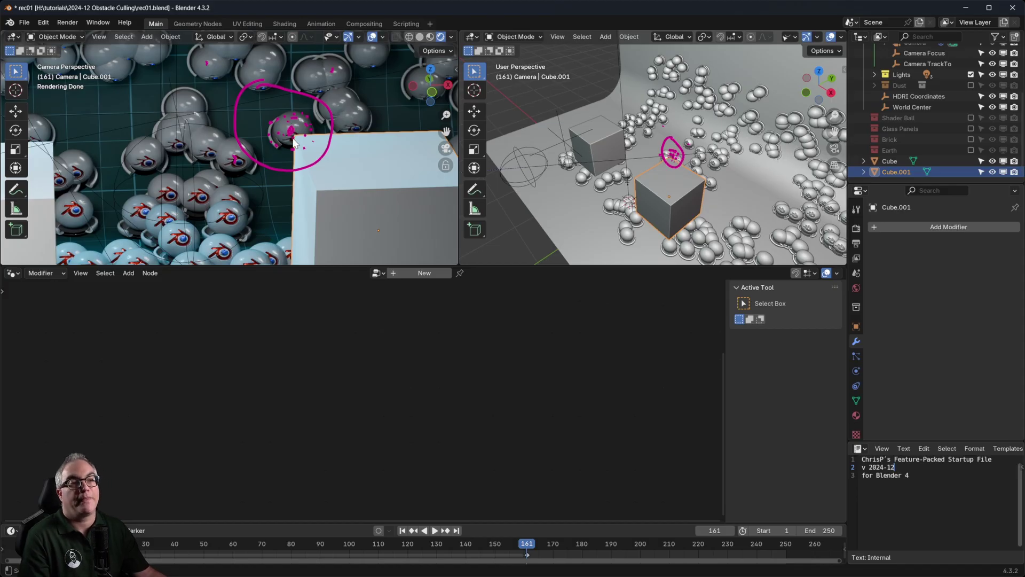
scroll(320, 150, down, 2)
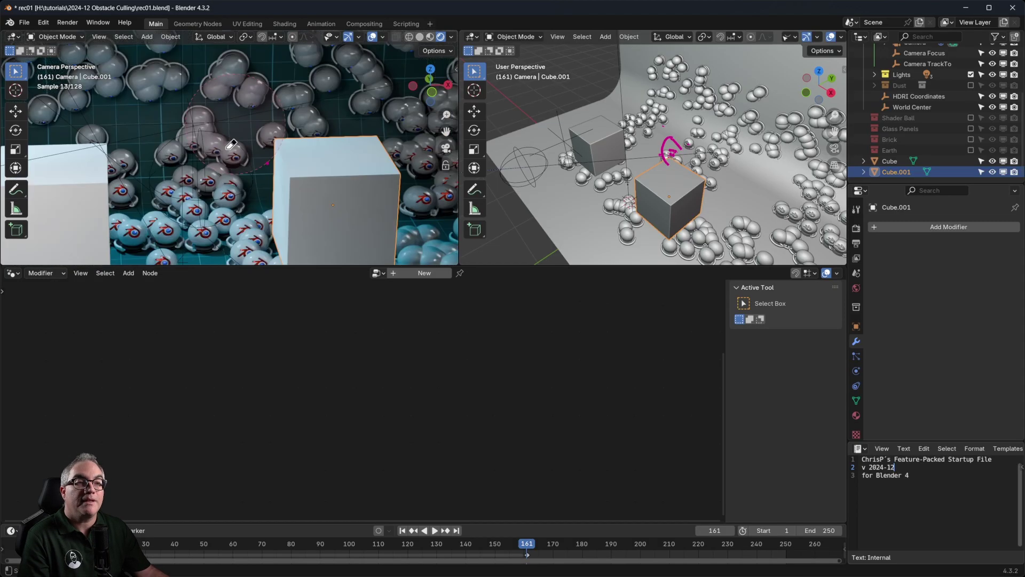
key(g)
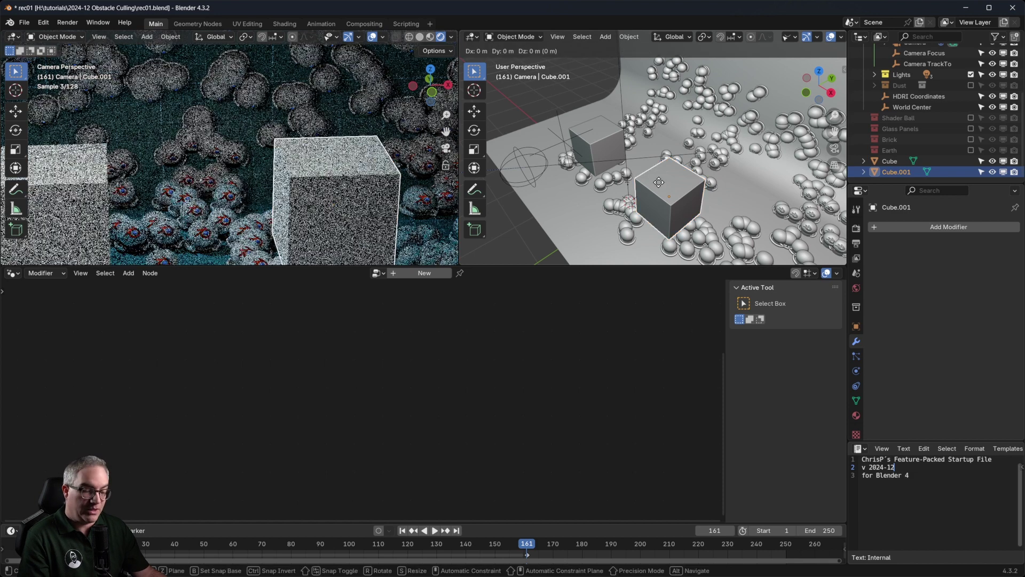
key(x)
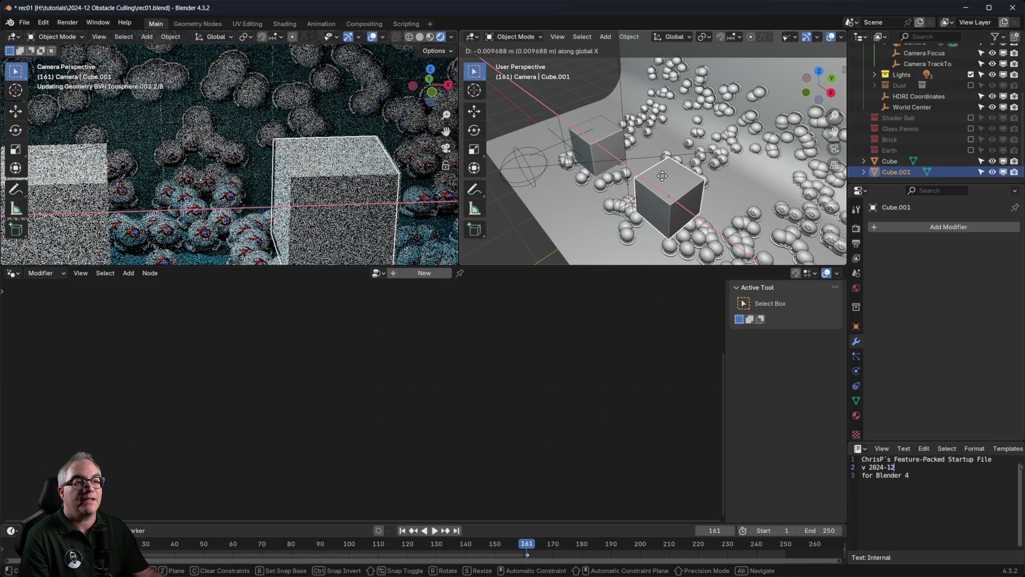
click(664, 176)
Step: Examine Cube.001's face and upper edge up close, comparing them with the neighbouring instance seen in the camera view
key(Tab)
scroll(700, 200, up, 1)
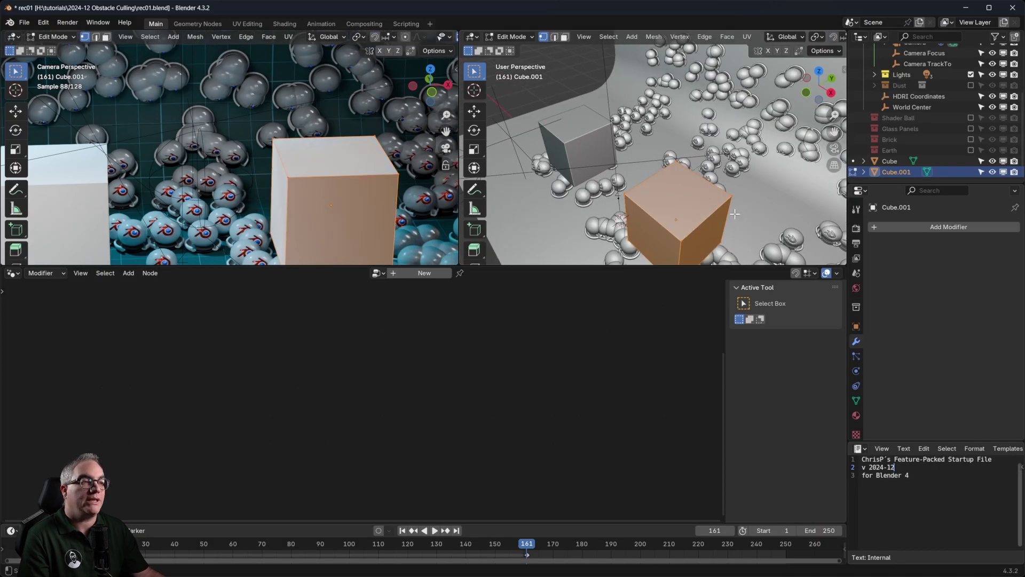
shift+middle_drag(735, 214, 710, 159)
key(Tab)
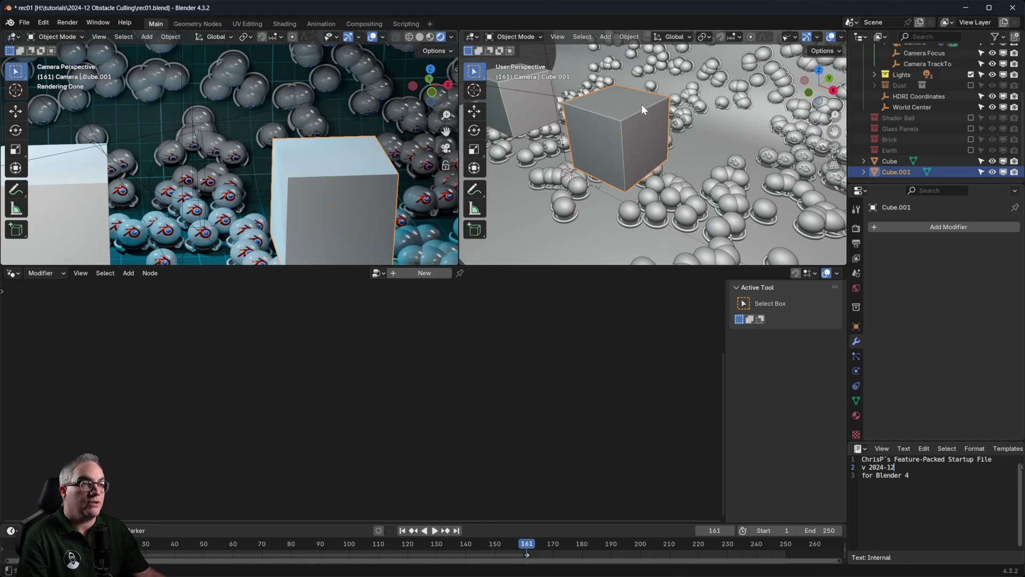
middle_drag(600, 100, 572, 113)
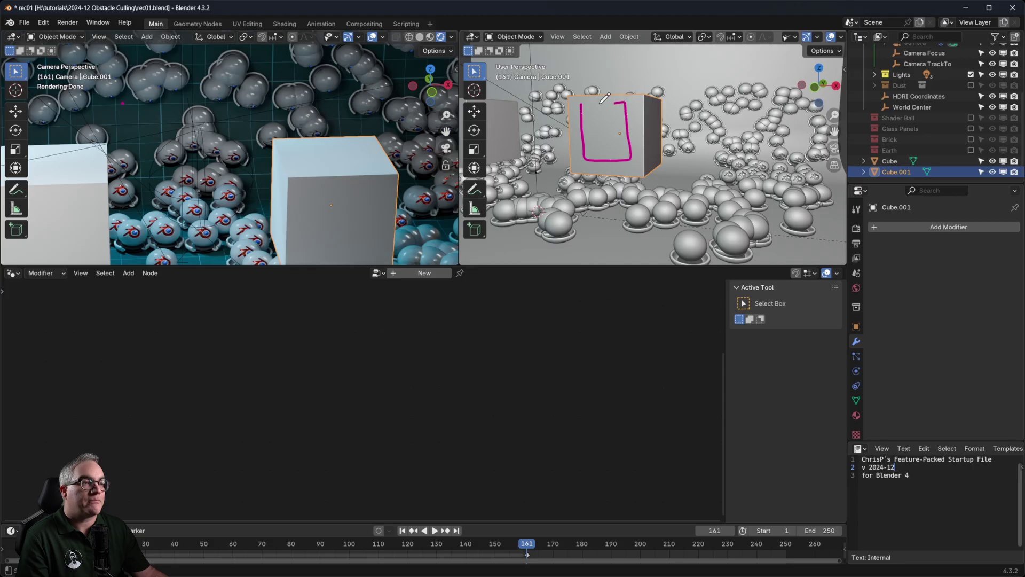
drag(605, 98, 582, 104)
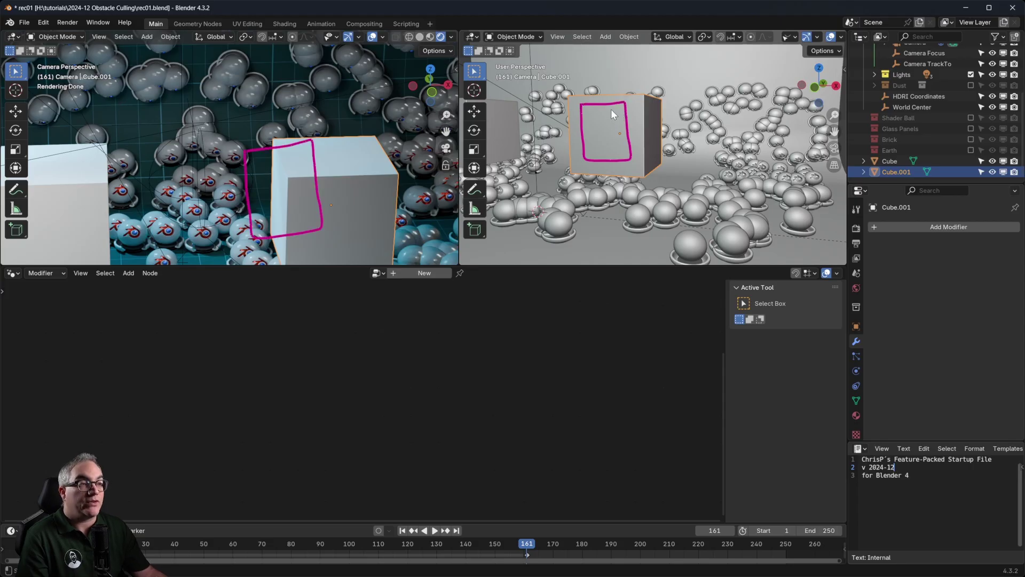
right_drag(611, 113, 609, 120)
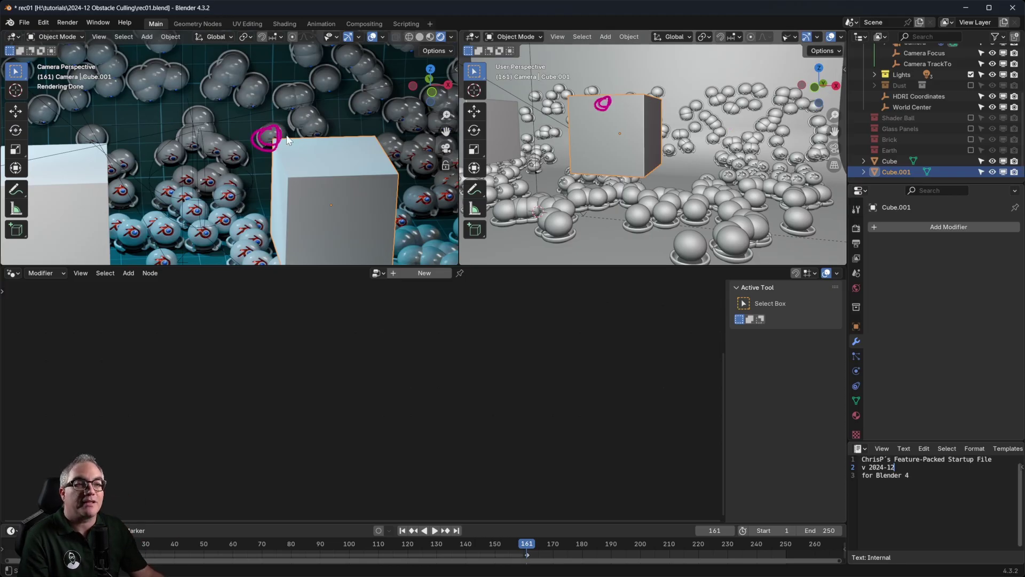
right_drag(287, 138, 273, 142)
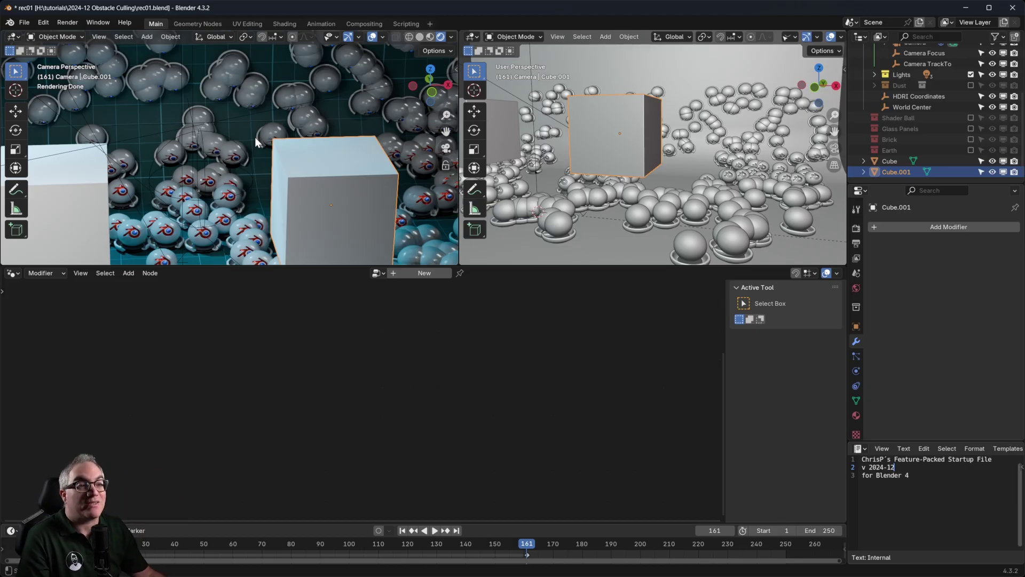
key(Home)
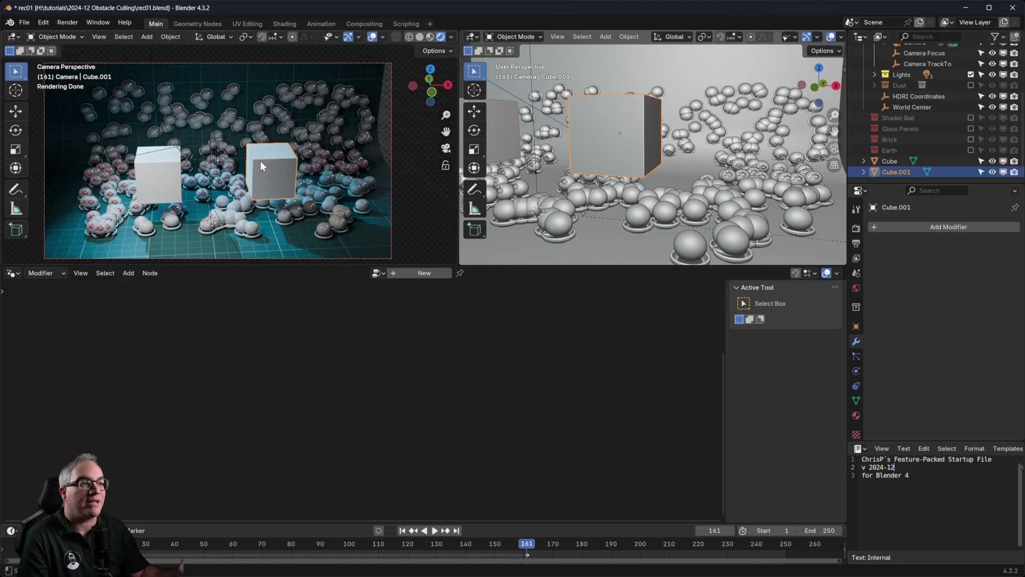
Step: Select the Seamless backdrop object to display its Frustum Culling Example node tree
middle_drag(648, 172, 666, 187)
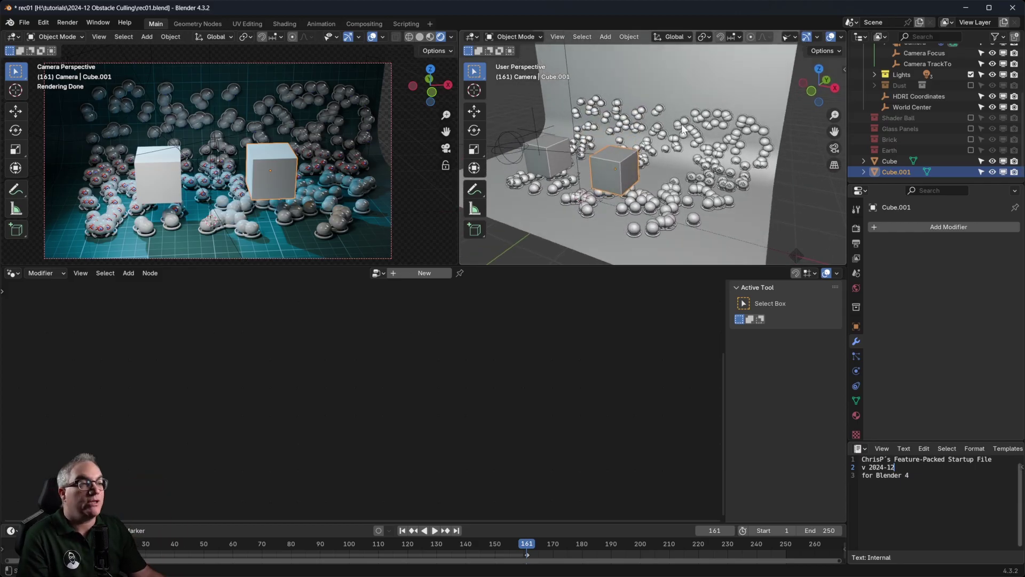
scroll(226, 183, up, 3)
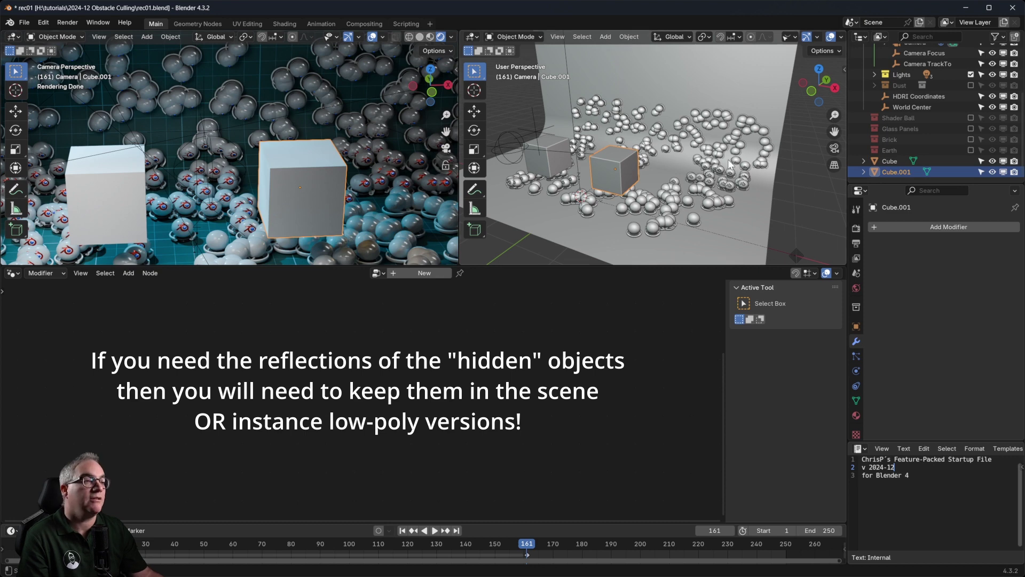
scroll(269, 171, down, 5)
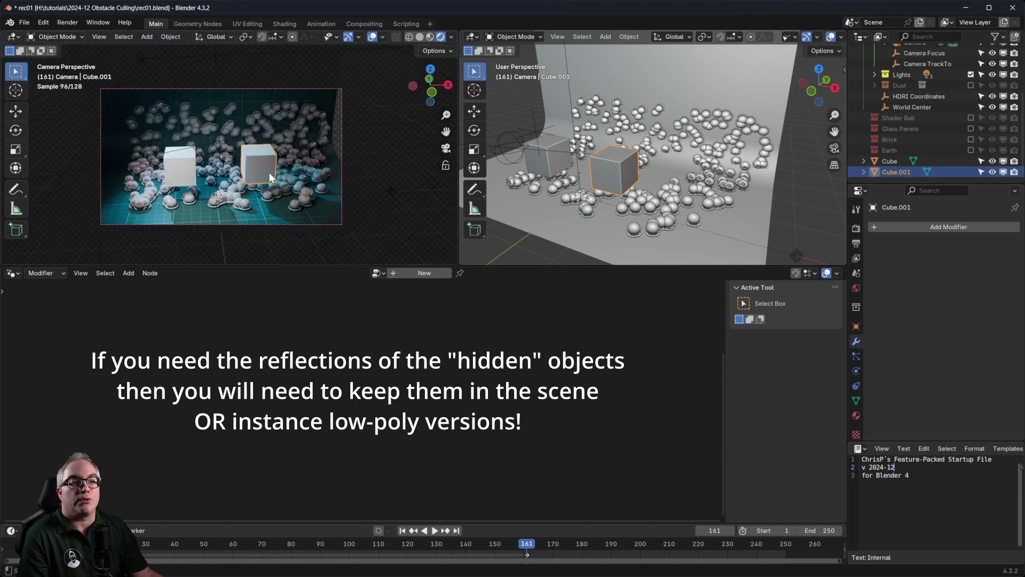
scroll(648, 162, down, 5)
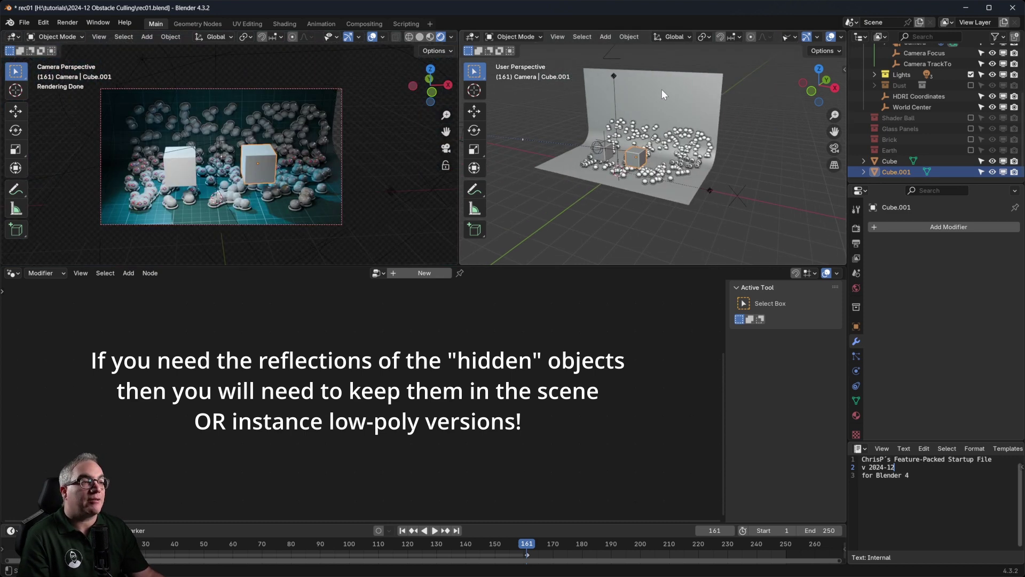
click(665, 172)
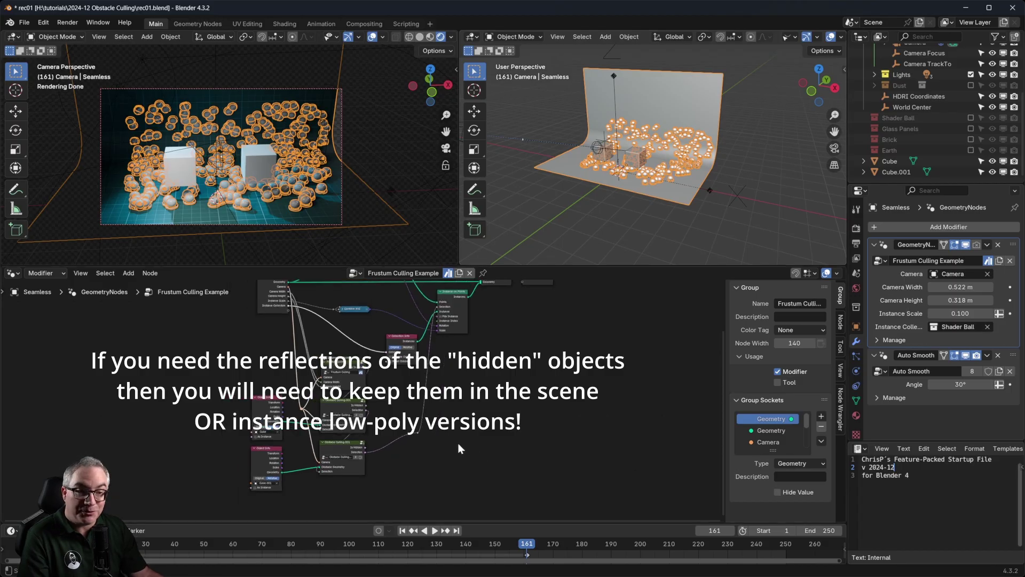
Step: Examine the Frustum Culling node and the two chained Obstacle Culling.001 nodes, comparing the setup with the instances in the rendered camera view
scroll(427, 443, up, 2)
shift+scroll(404, 444, down, 3)
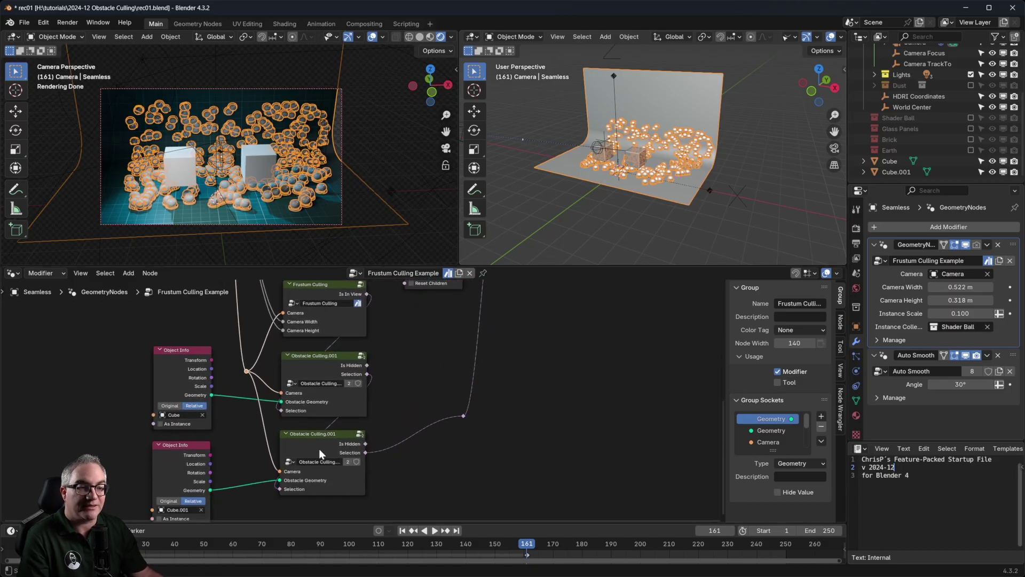
scroll(255, 144, up, 2)
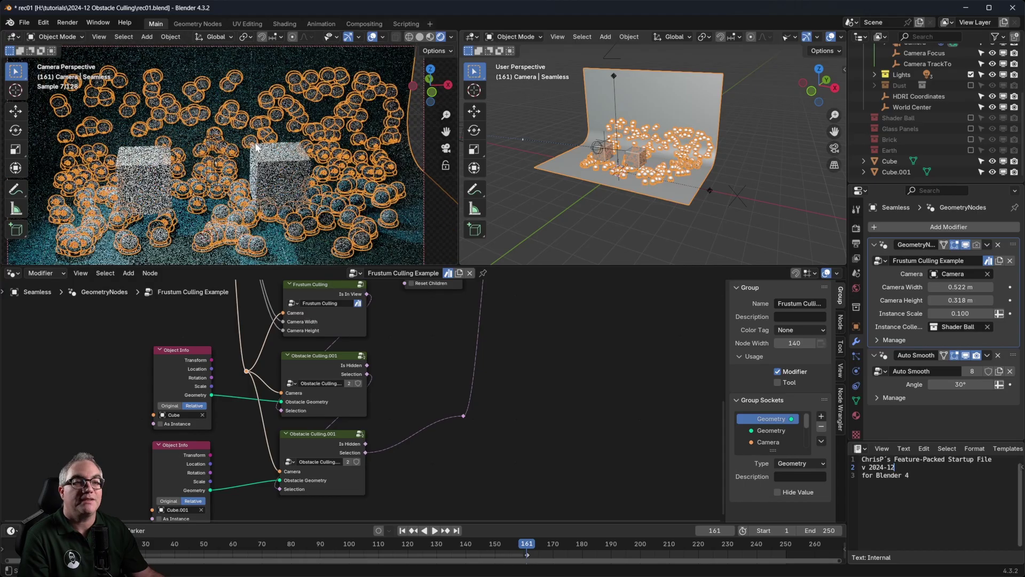
scroll(255, 144, down, 1)
scroll(462, 401, down, 2)
click(329, 315)
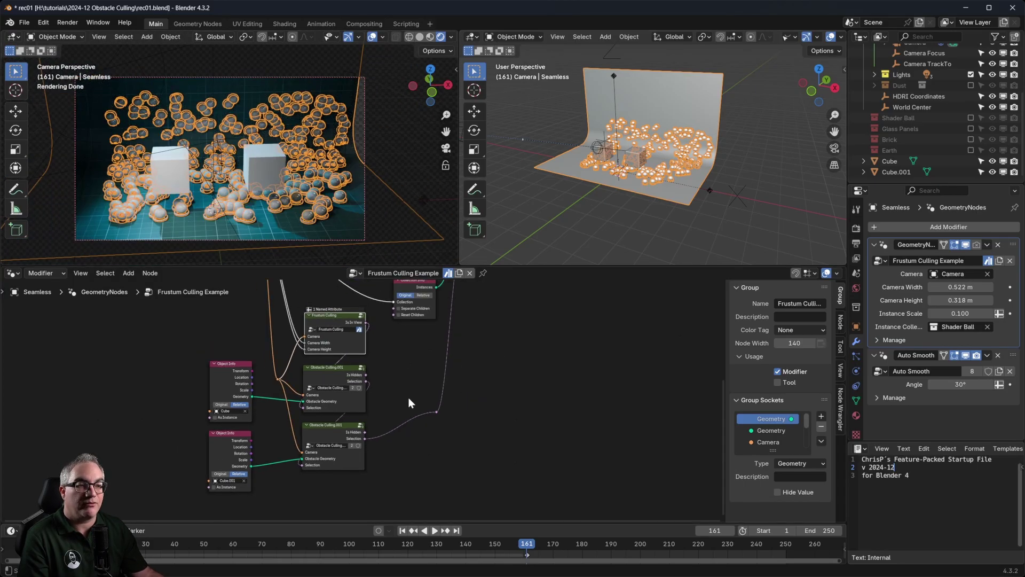
scroll(398, 397, up, 1)
click(403, 377)
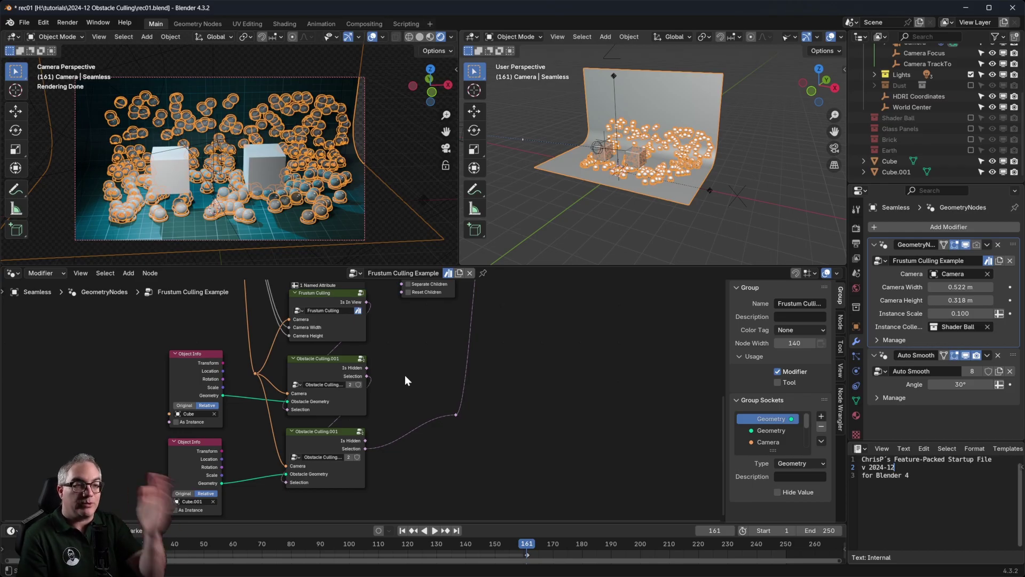
scroll(363, 398, up, 2)
click(306, 342)
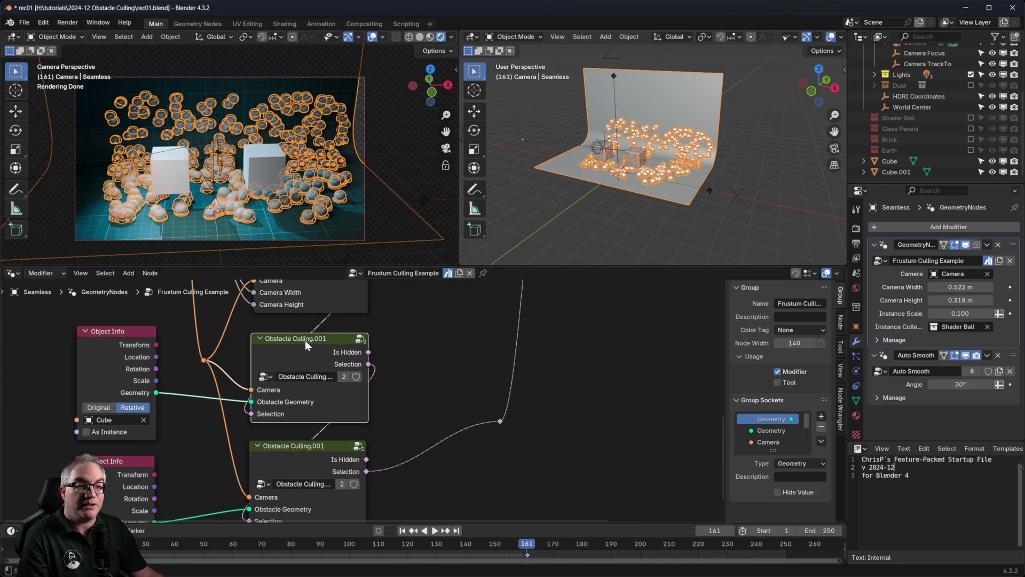
click(585, 356)
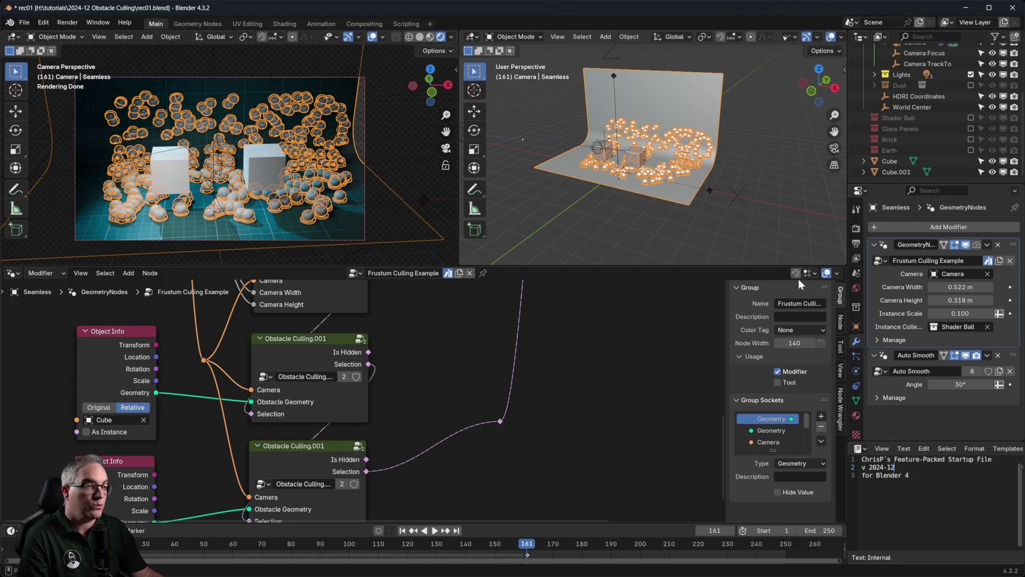
Step: Split the node editor in two and show the Asset Browser's Unassigned catalog in the new area
drag(846, 269, 487, 275)
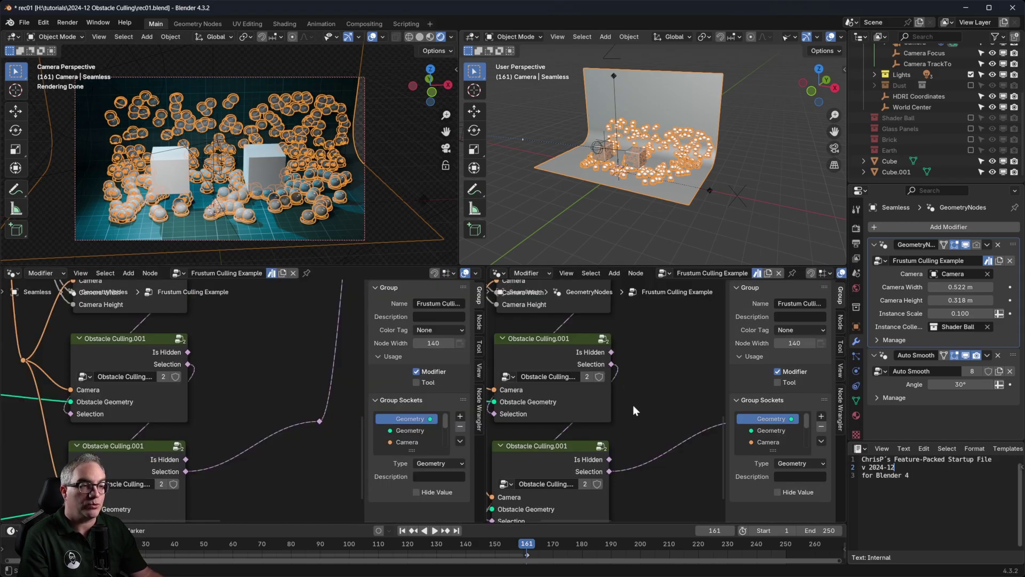
click(498, 273)
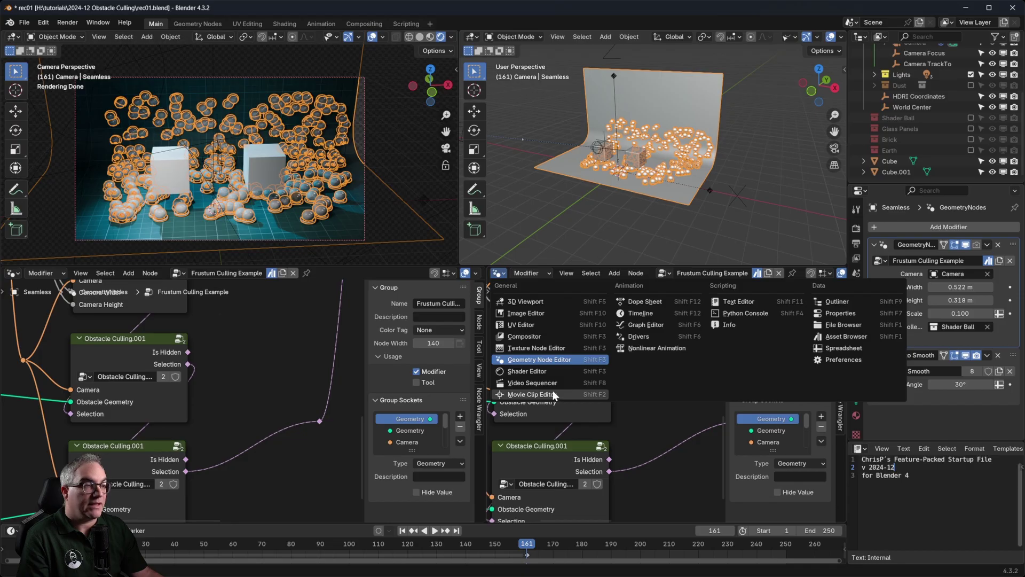
click(861, 335)
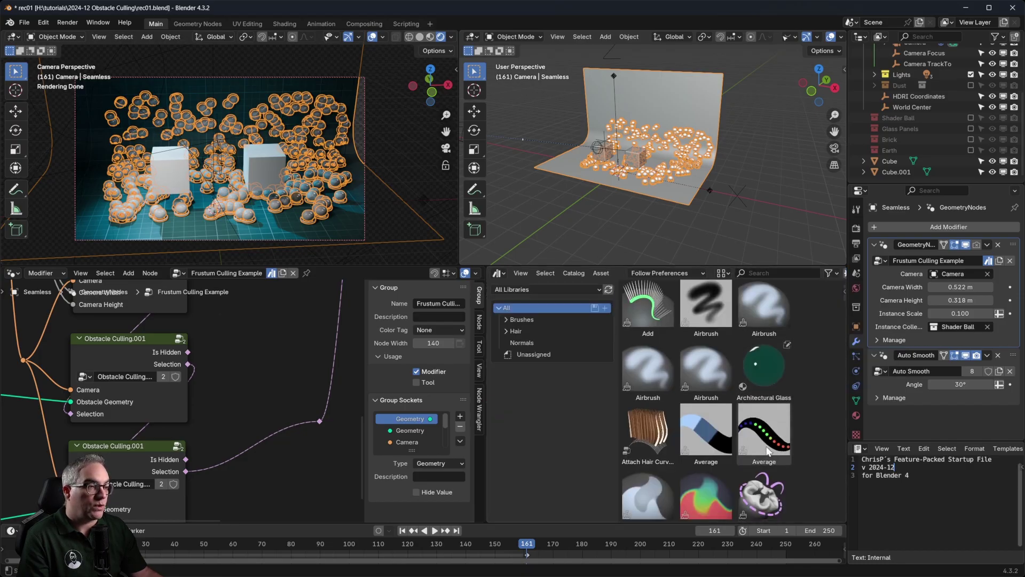
click(537, 343)
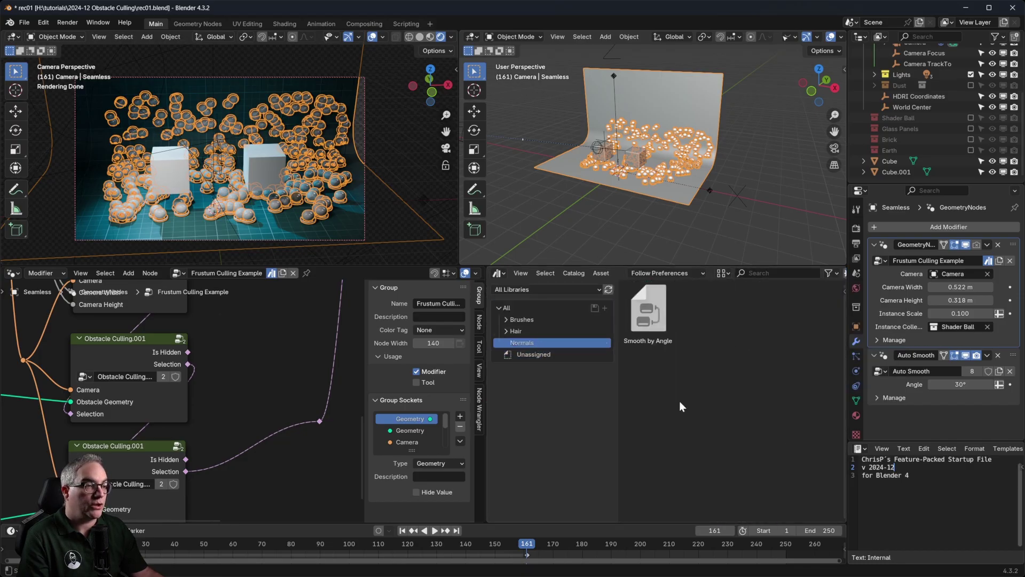
click(534, 355)
scroll(786, 470, down, 1)
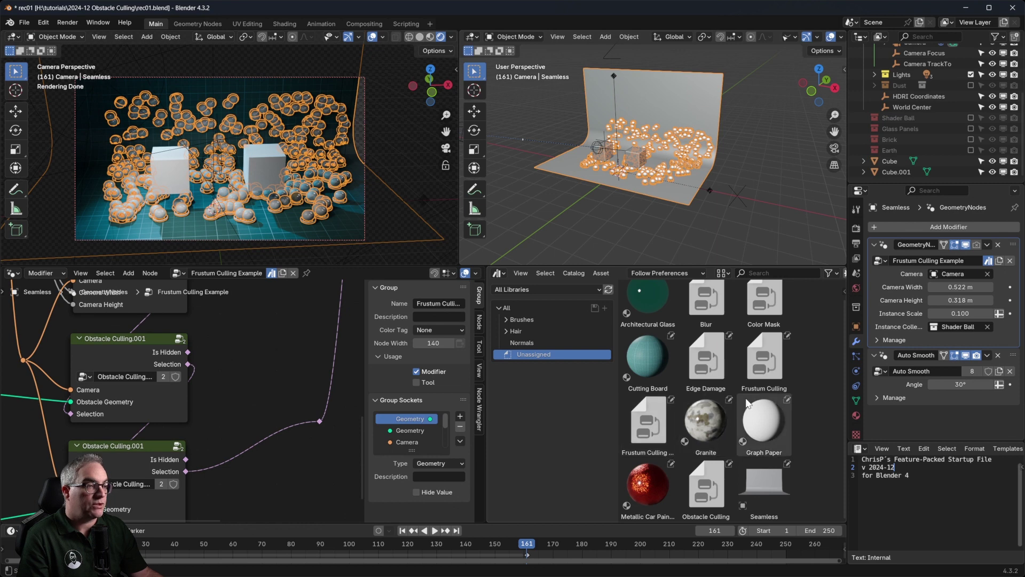
Step: Add the Obstacle Culling node group asset to the node tree, beside the existing Obstacle Culling.001 nodes
click(702, 491)
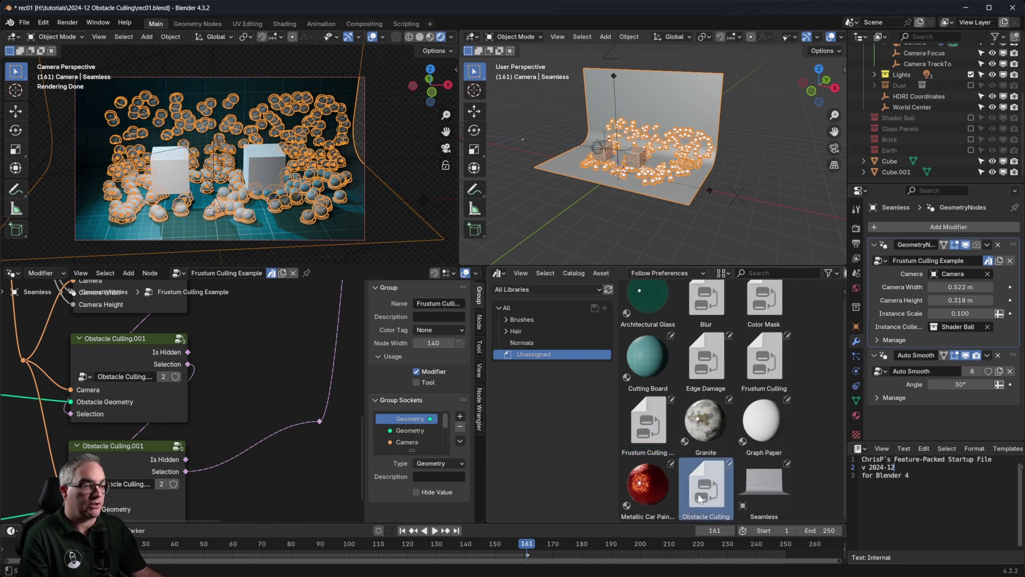
click(144, 447)
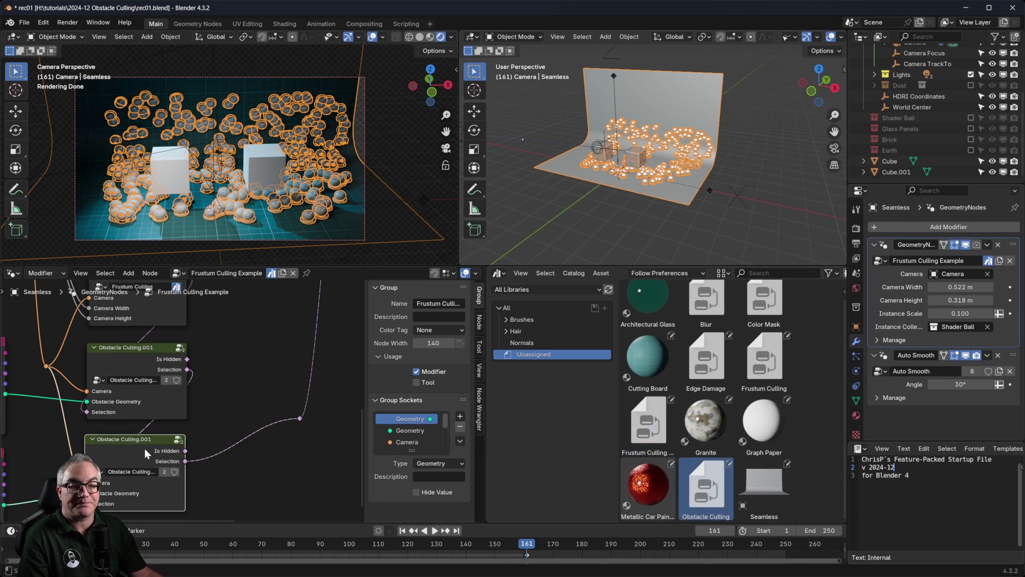
drag(707, 498, 267, 341)
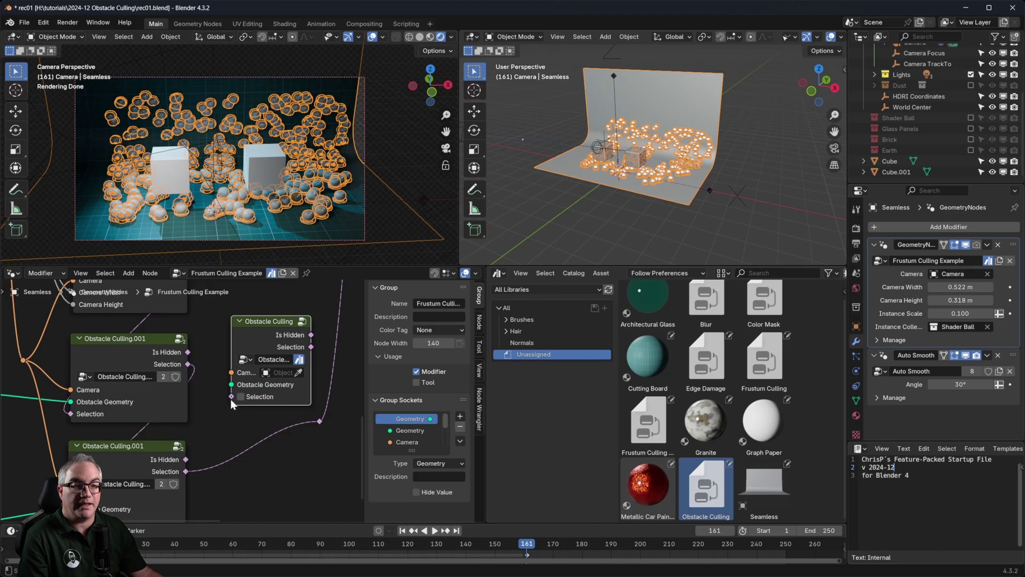
drag(232, 399, 220, 402)
click(322, 342)
drag(312, 347, 324, 348)
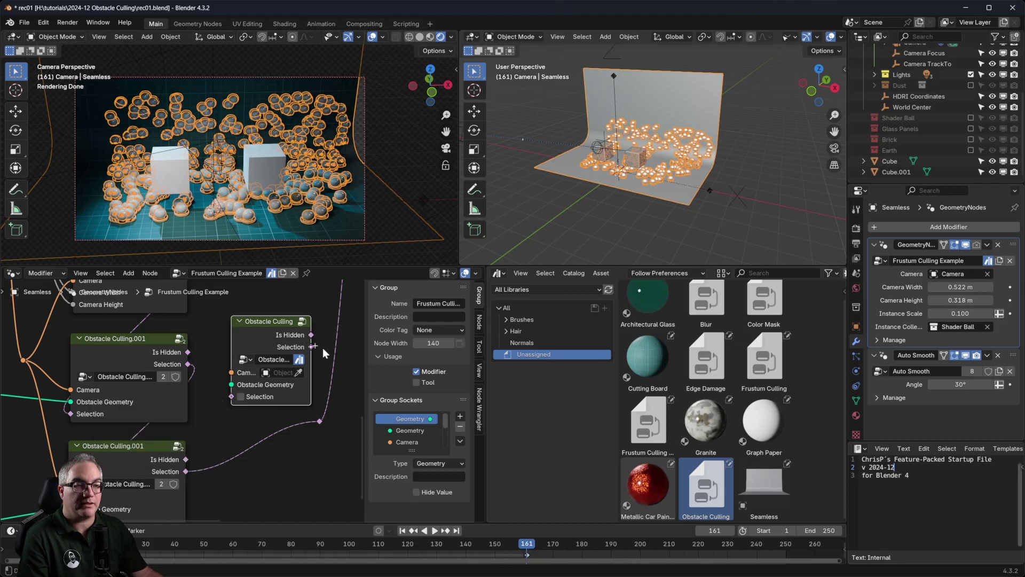